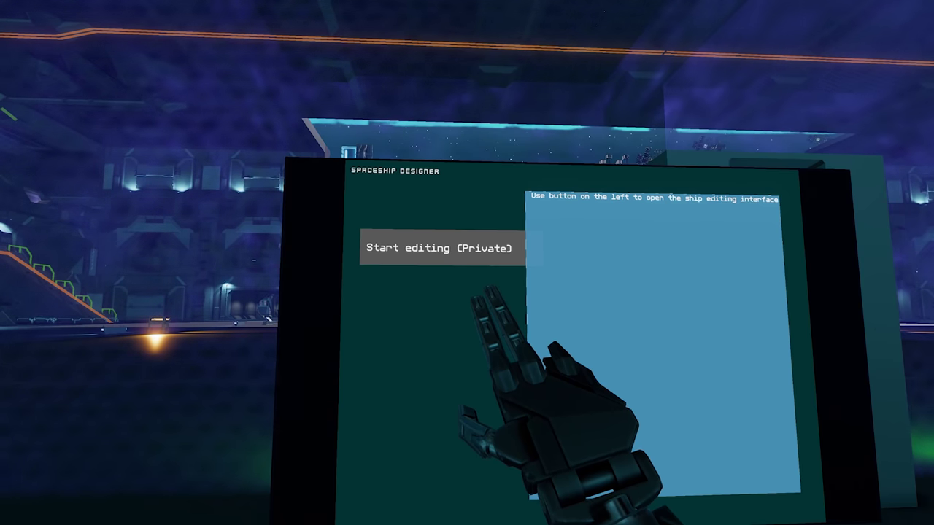
Step: Start a private ship editing session and load the premade Hauler ship blueprint
left_click(467, 261)
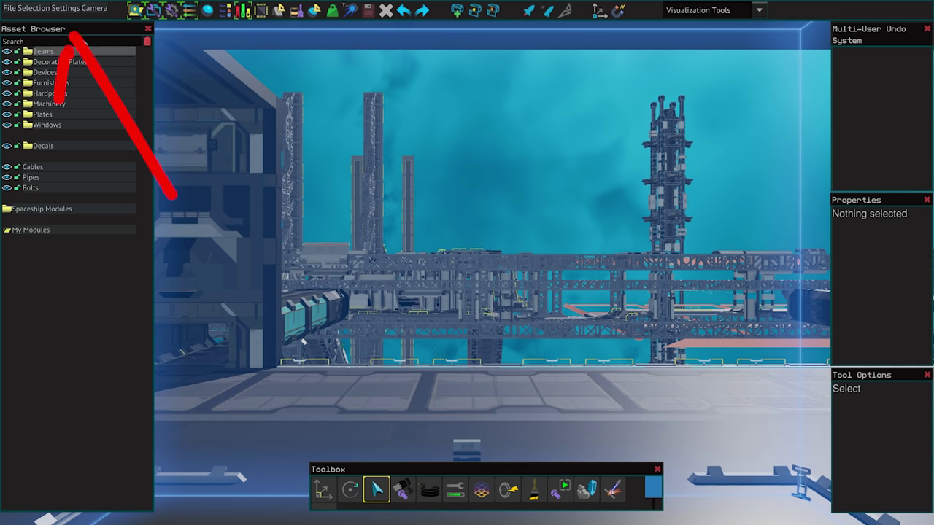
left_click(7, 8)
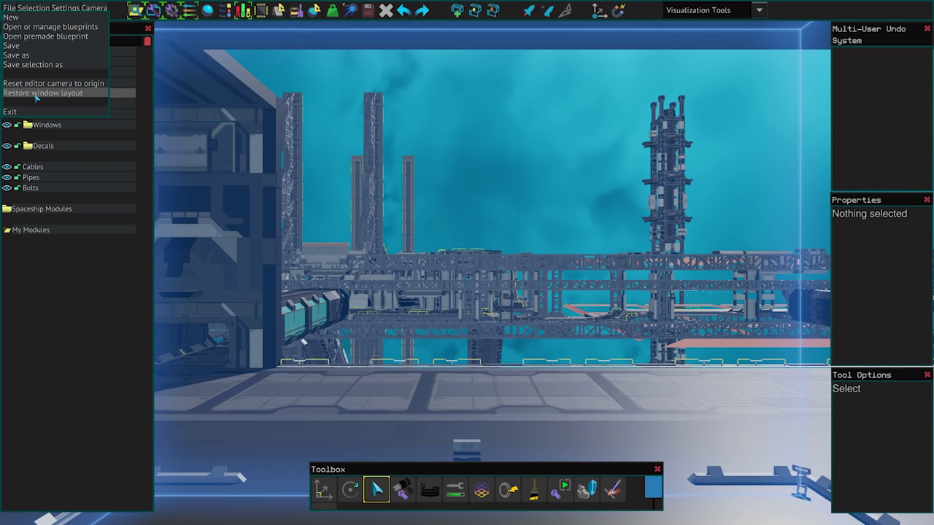
left_click(41, 36)
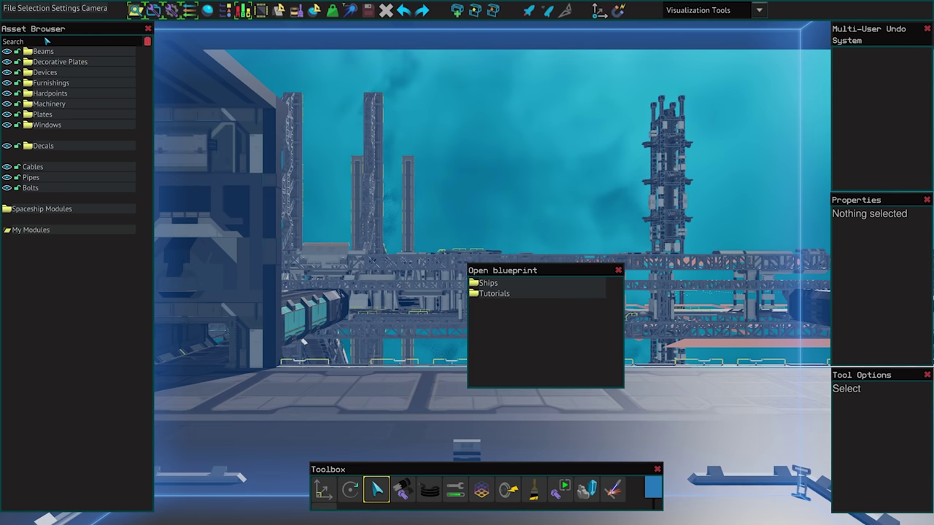
left_click(488, 284)
scroll(518, 321, "down", 5)
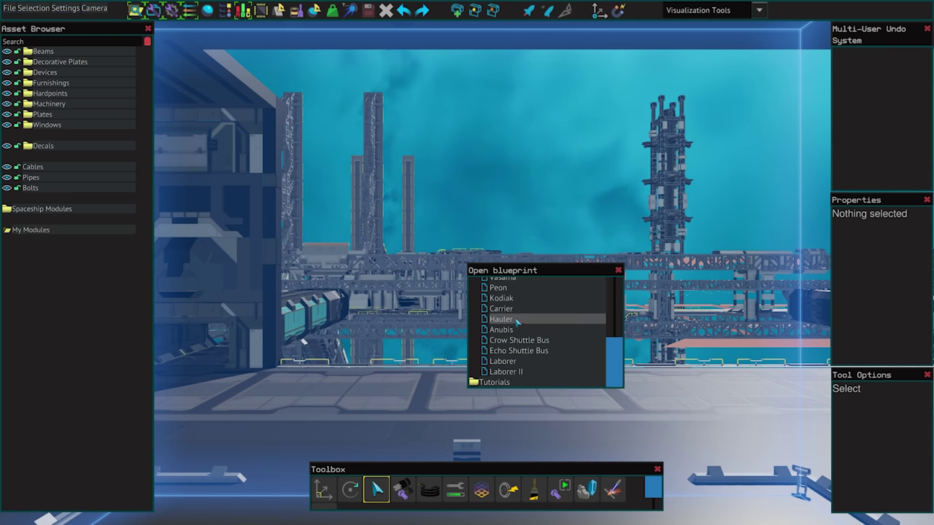
double_click(517, 319)
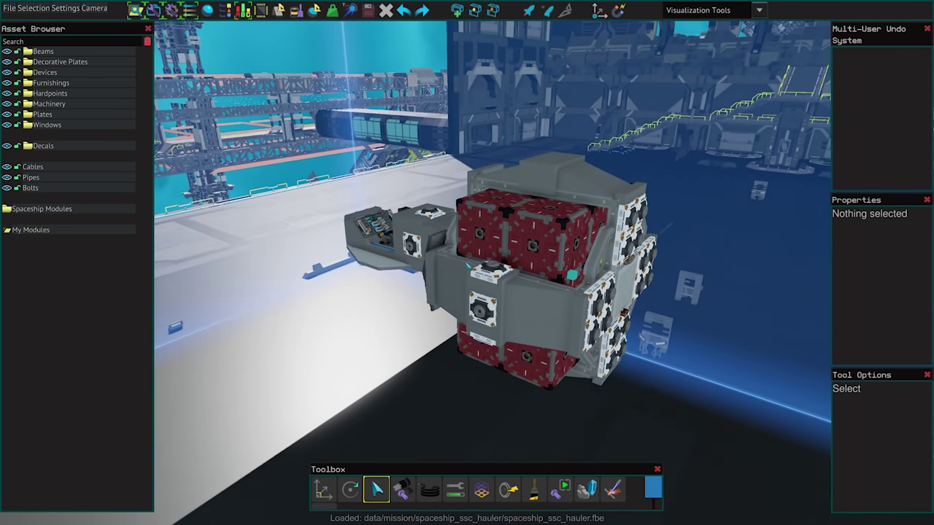
Step: Review the selection filter categories and the Spaceship Designer settings from Selection & General through Camera
left_click(42, 8)
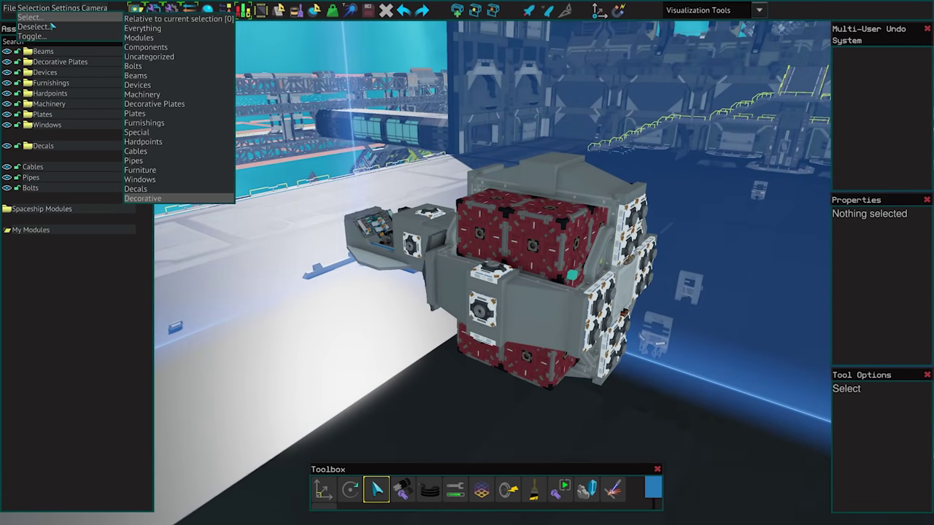
mouse_move(54, 36)
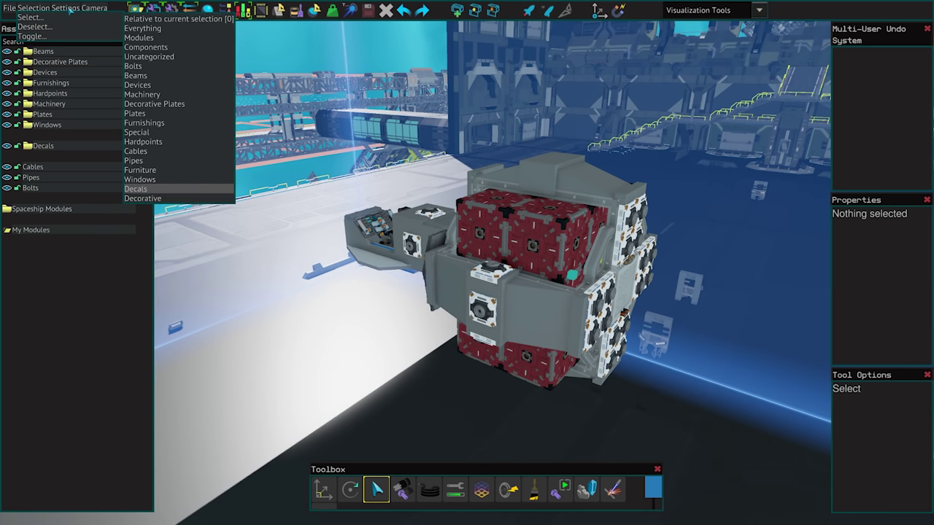
left_click(69, 10)
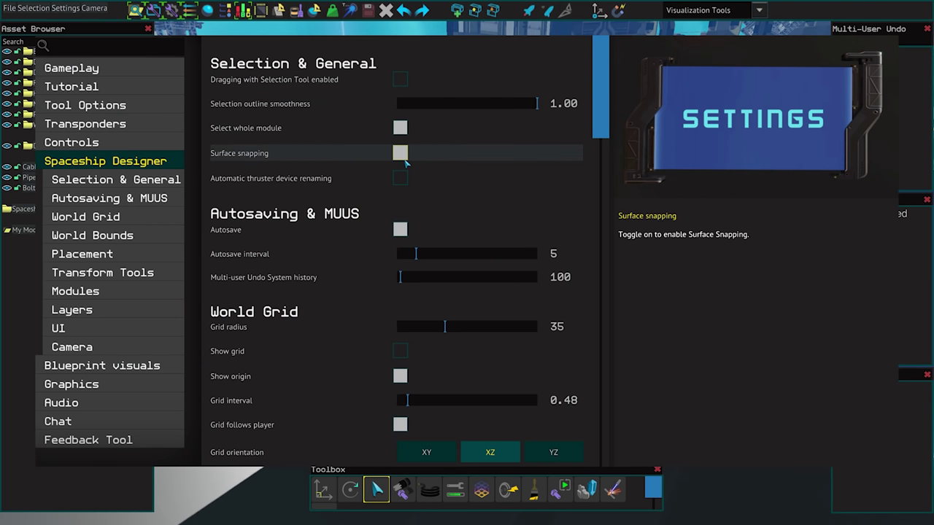
scroll(416, 162, "down", 10)
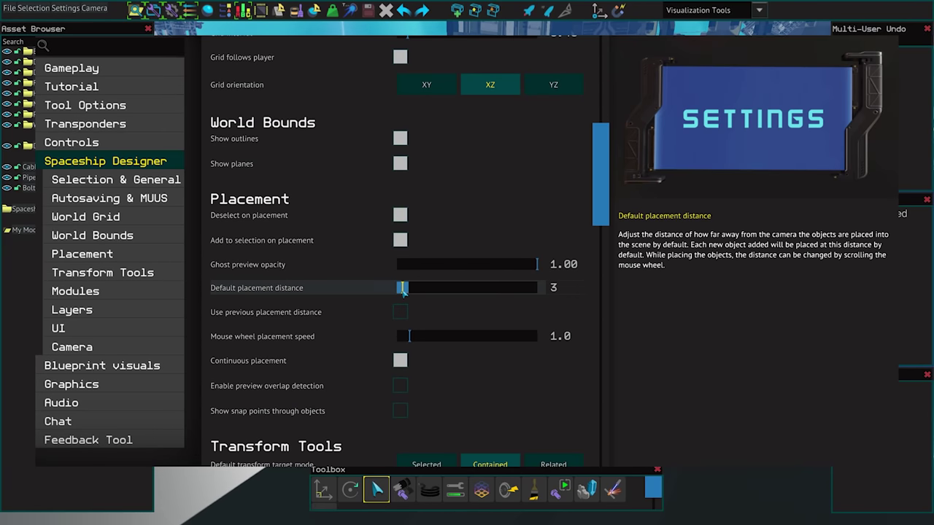
left_click_drag(435, 294, 403, 291)
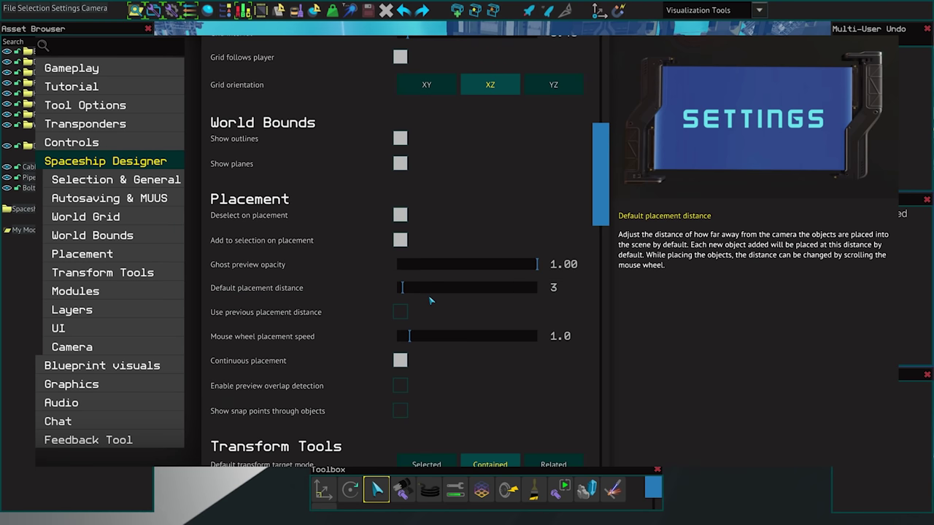
scroll(430, 300, "down", 2)
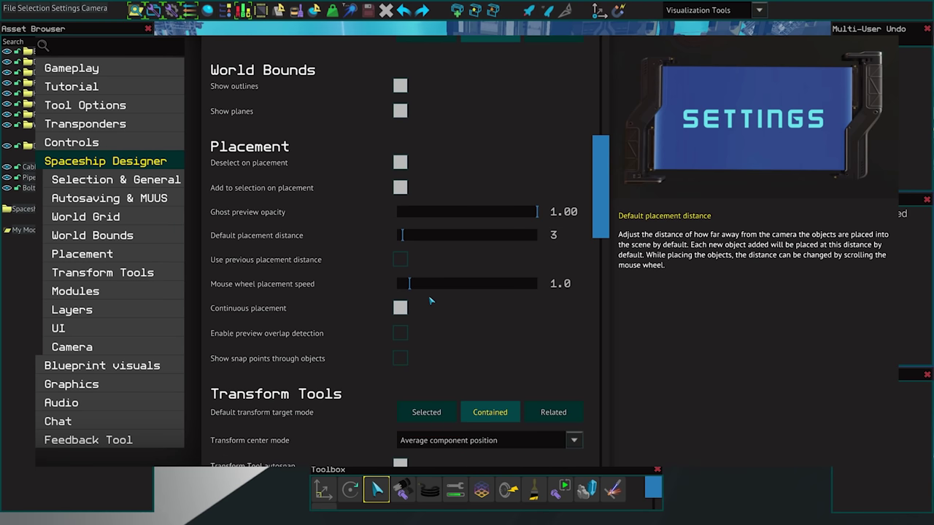
scroll(430, 300, "down", 12)
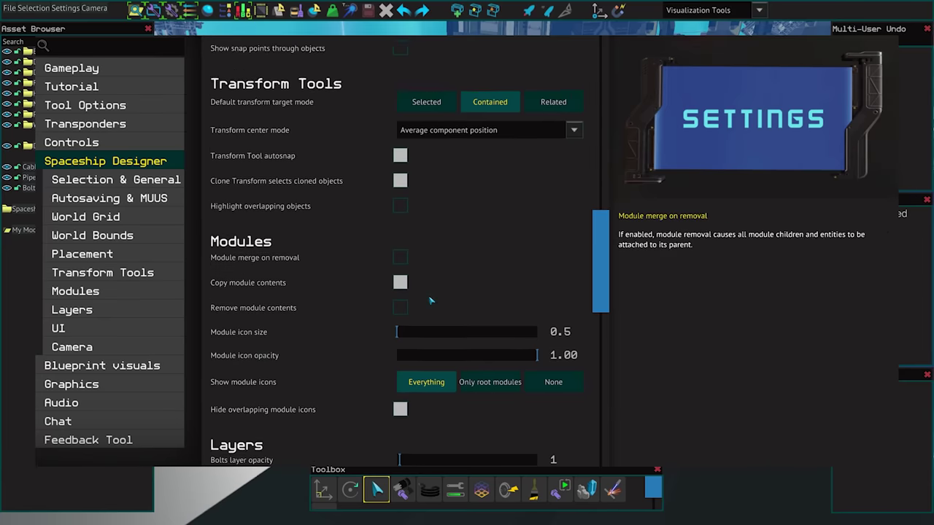
scroll(430, 300, "down", 20)
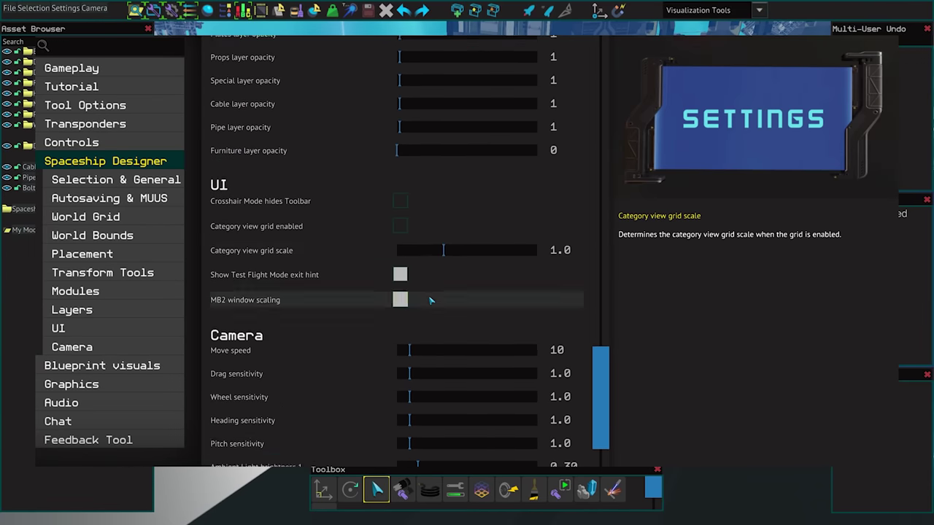
scroll(430, 300, "down", 3)
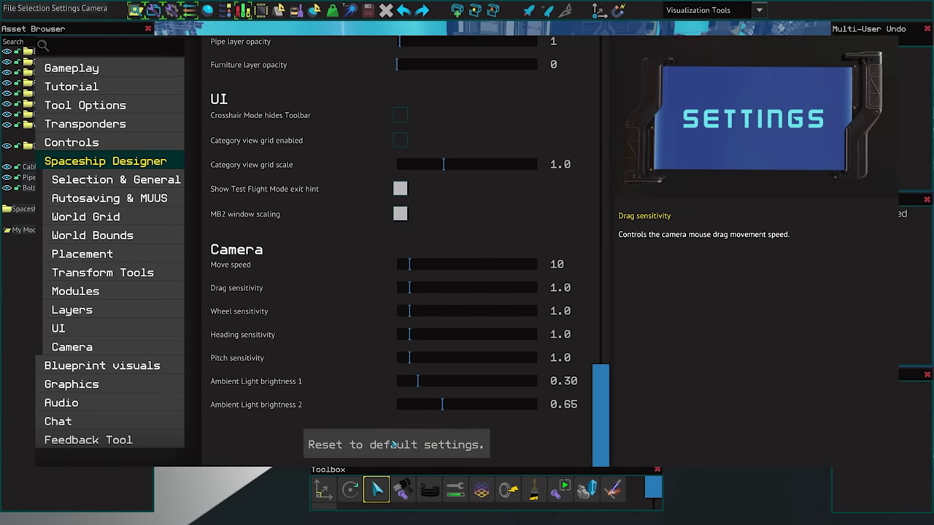
key("Escape")
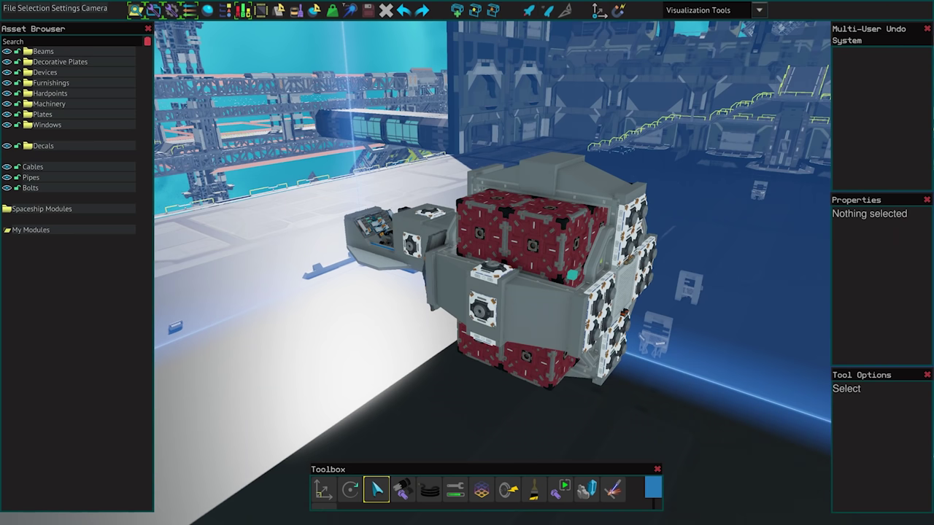
Step: View the quick camera options, and hide the Asset Browser and show it again
left_click(95, 8)
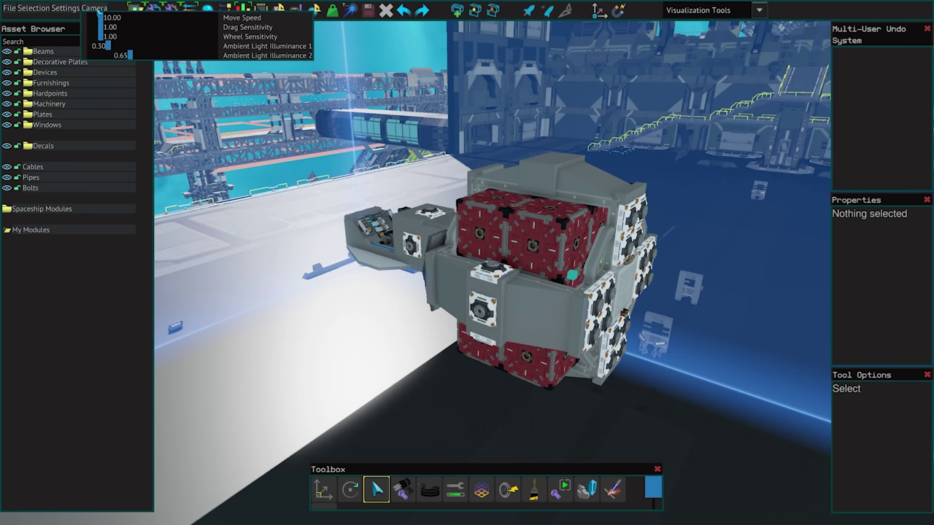
left_click(285, 141)
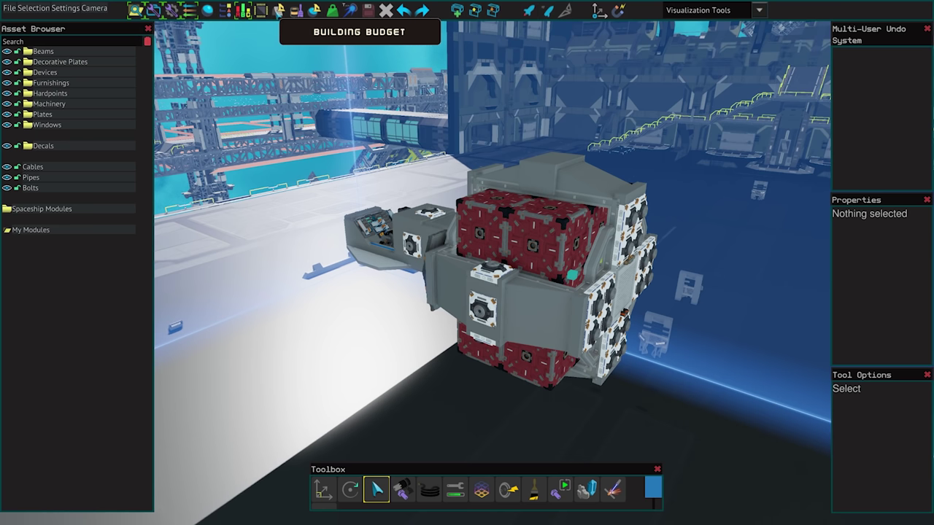
left_click(136, 10)
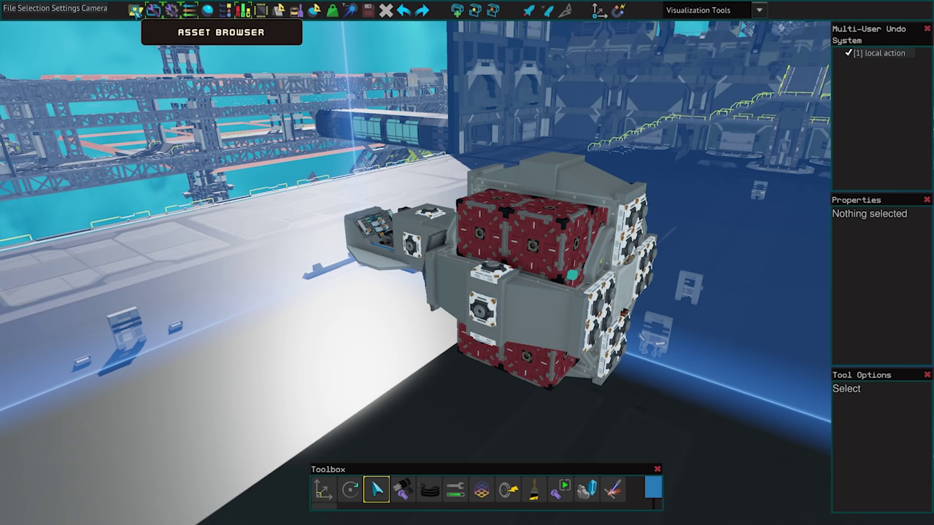
left_click(136, 10)
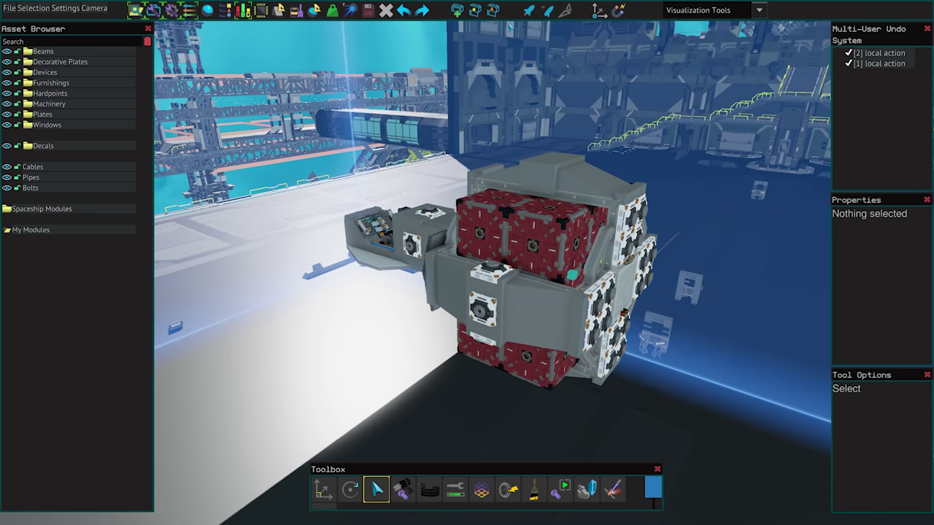
Step: Create a module from the upper Modular Ore Cargo Crate nearest the cockpit and clear the selection
left_click(479, 215)
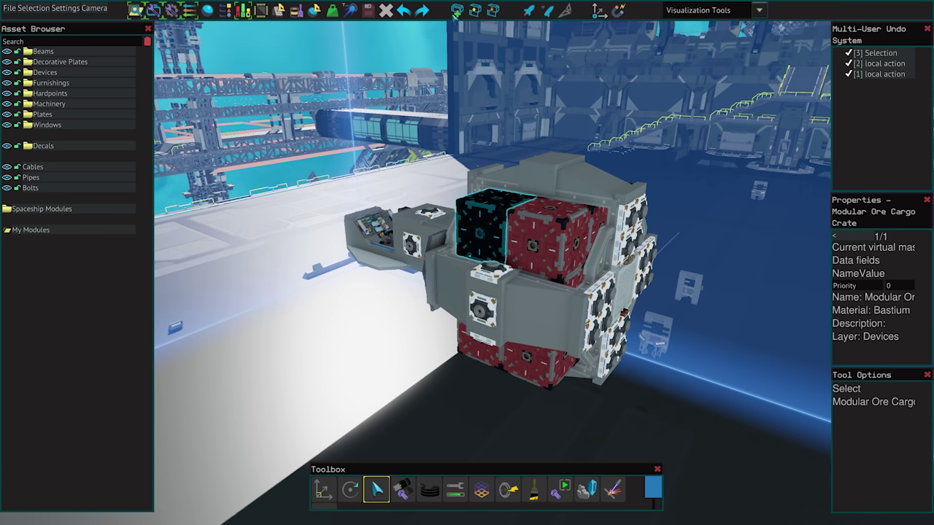
left_click(456, 12)
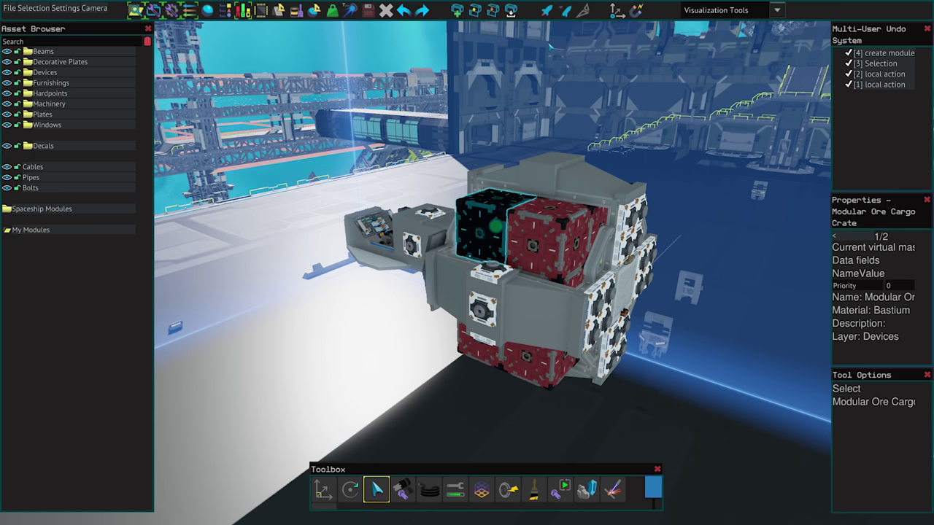
left_click(546, 34)
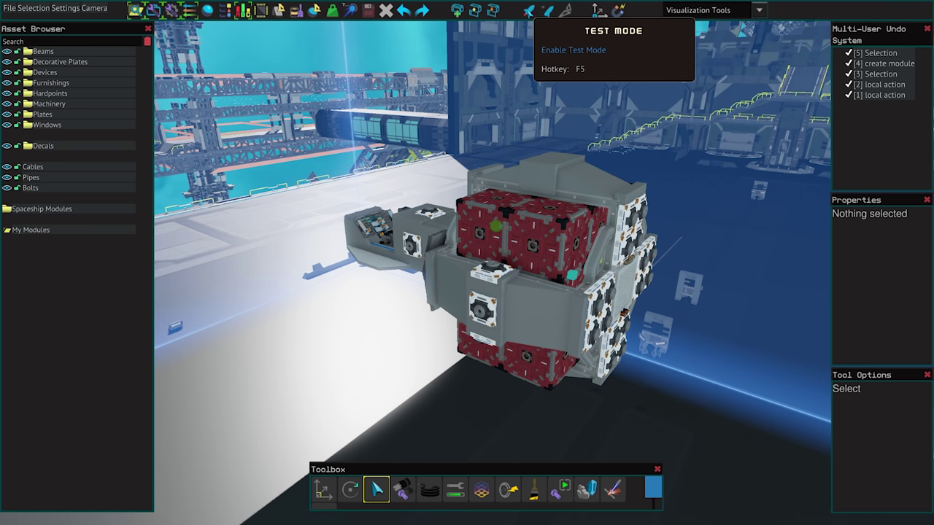
Step: Test-fly the Hauler from its cockpit out of the hangar in Test Mode and return to the editor
left_click(529, 10)
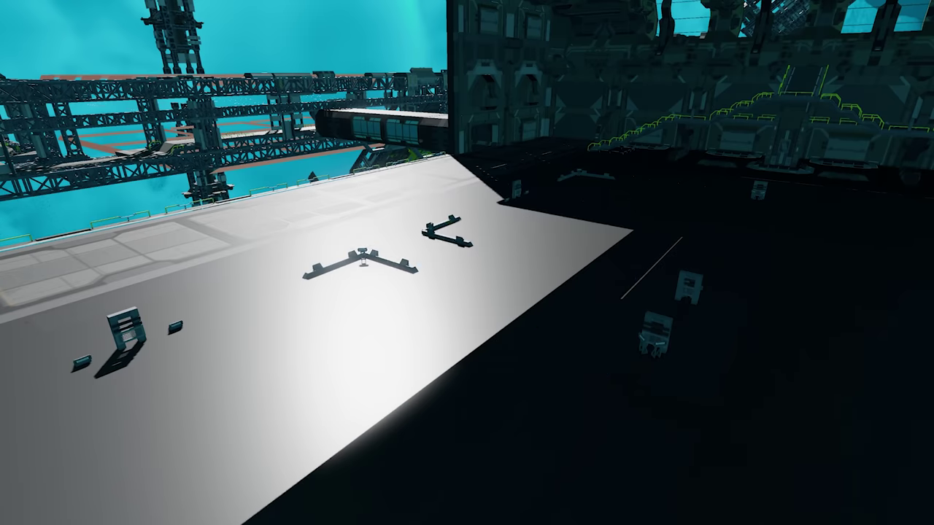
key("w")
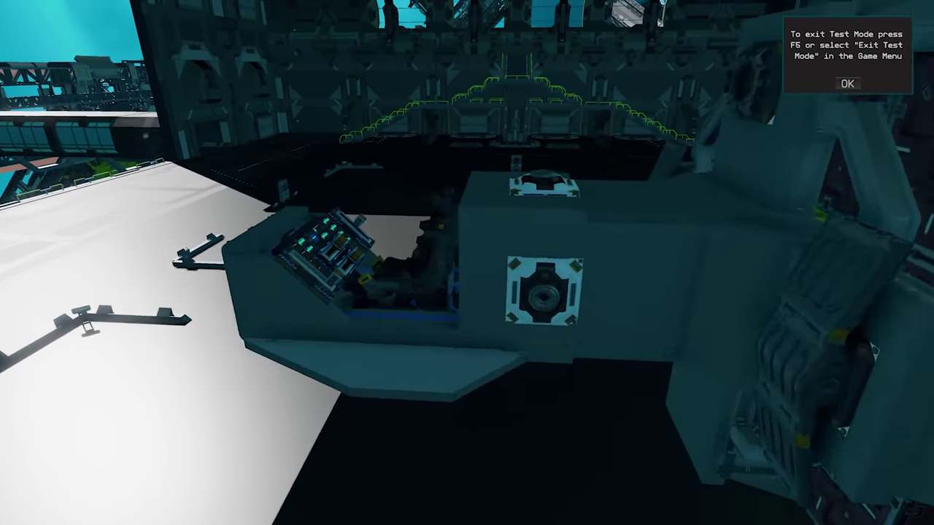
key("f")
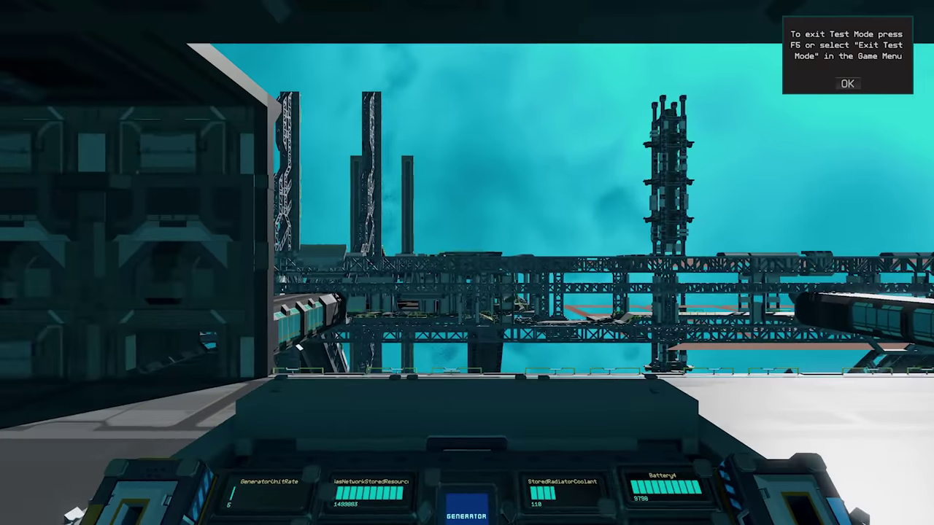
key("w")
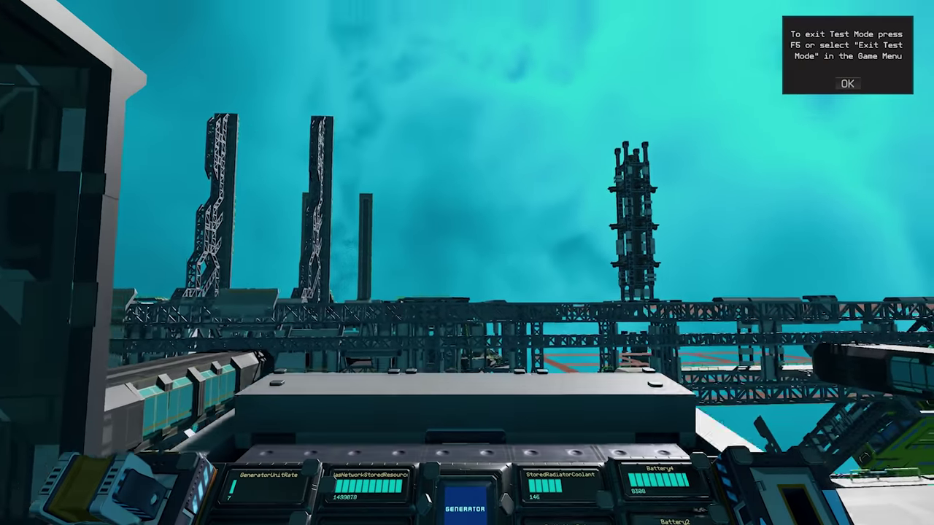
key("w")
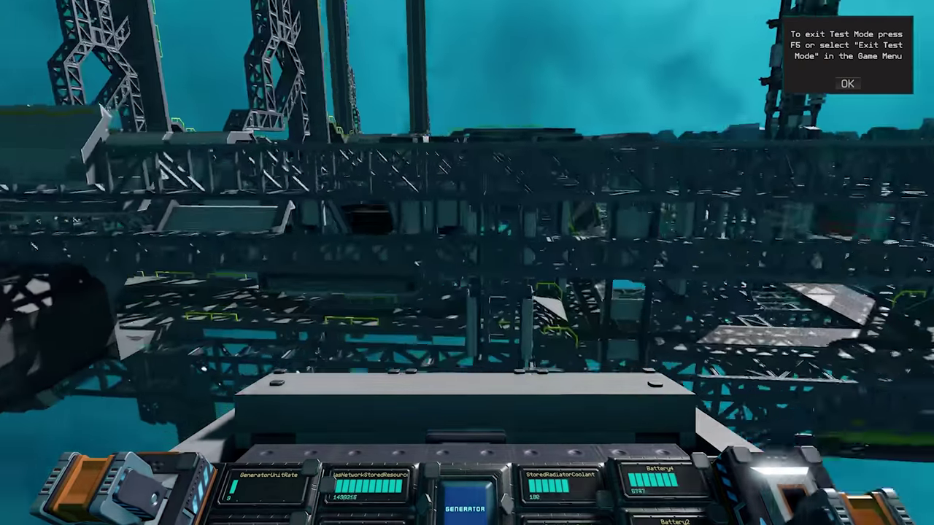
key("w")
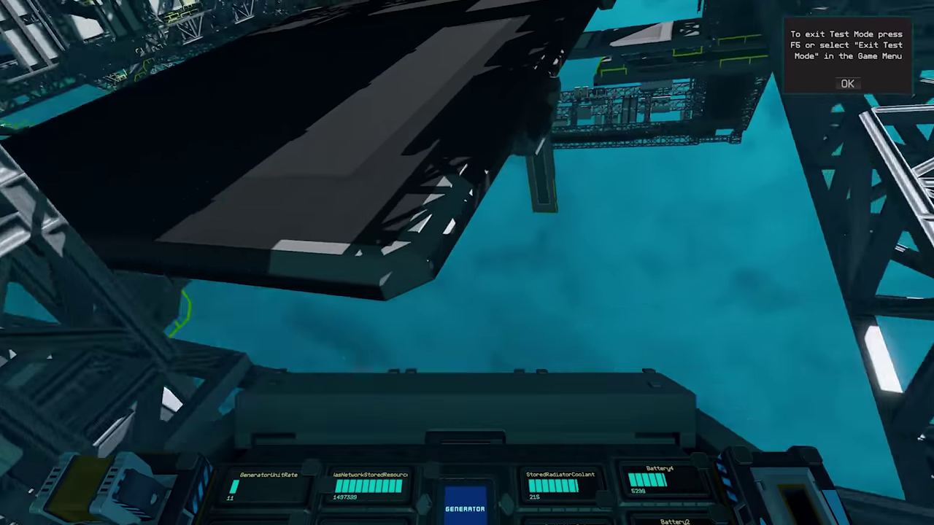
key("F5")
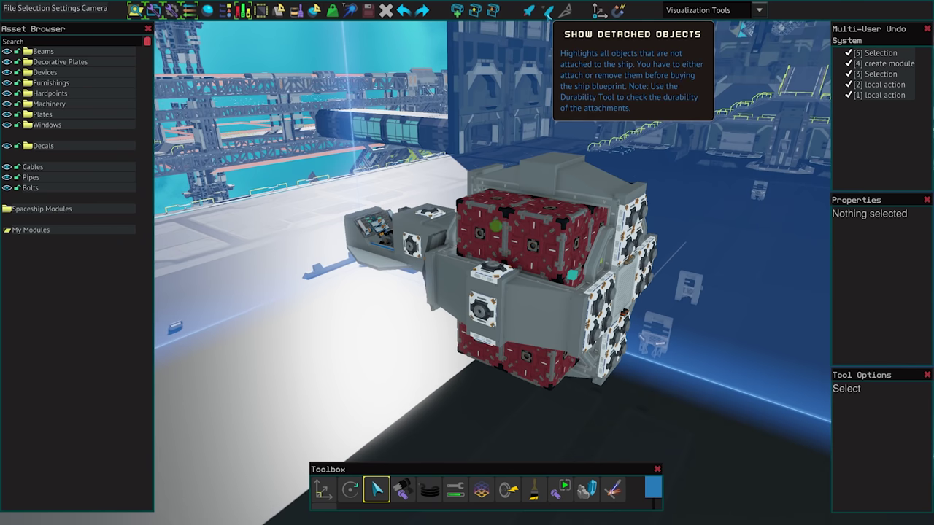
Step: Move the Plate Basic 96x144 cm on top of the hull straight up to Y 3.82 and deselect it
left_click(560, 160)
key("t")
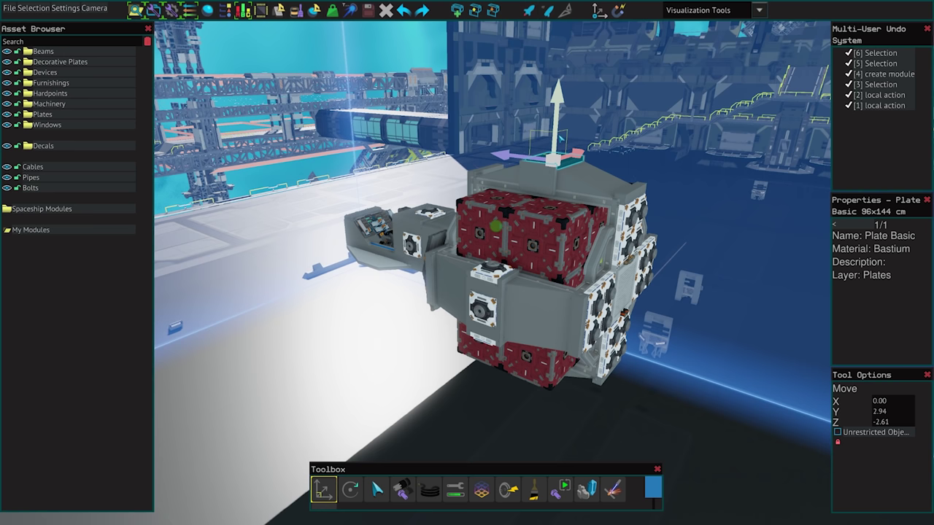
left_click_drag(561, 125, 561, 91)
left_click(606, 87)
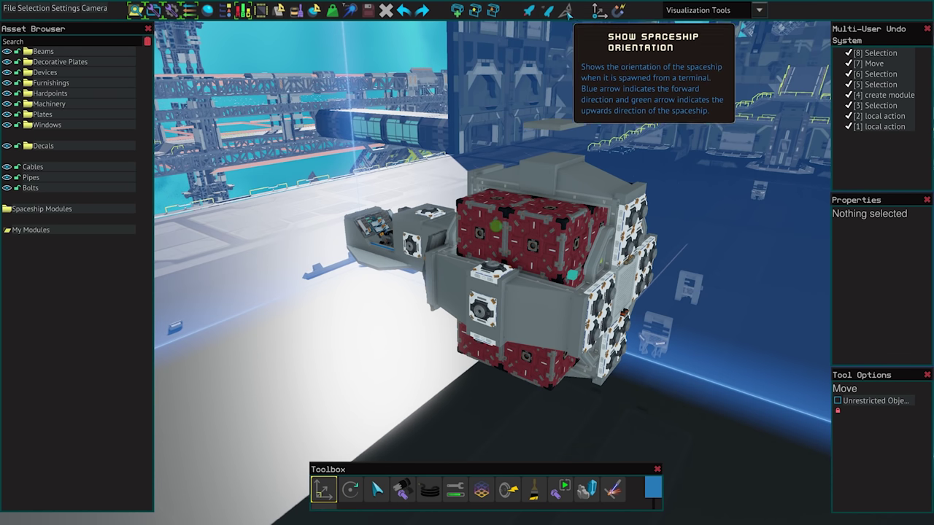
Step: Show the spaceship's spawn orientation arrows and hide them again
left_click(567, 10)
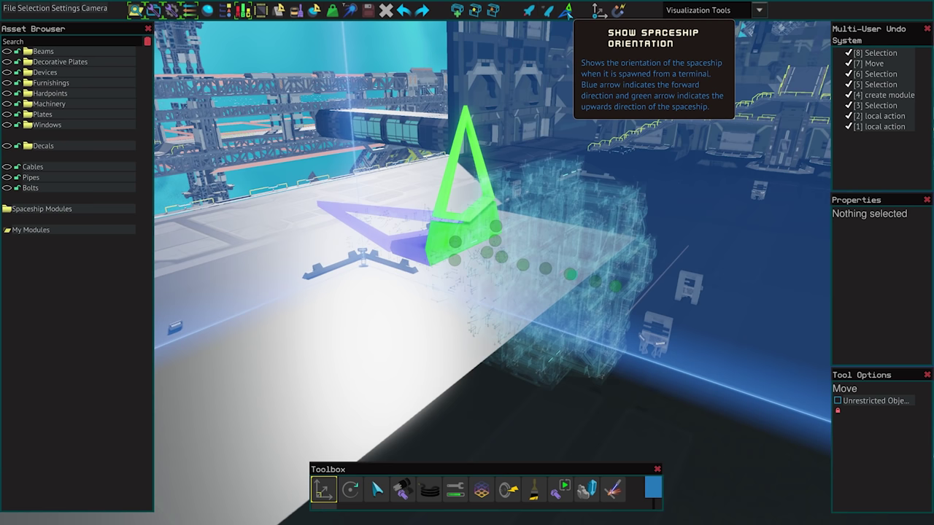
left_click(567, 10)
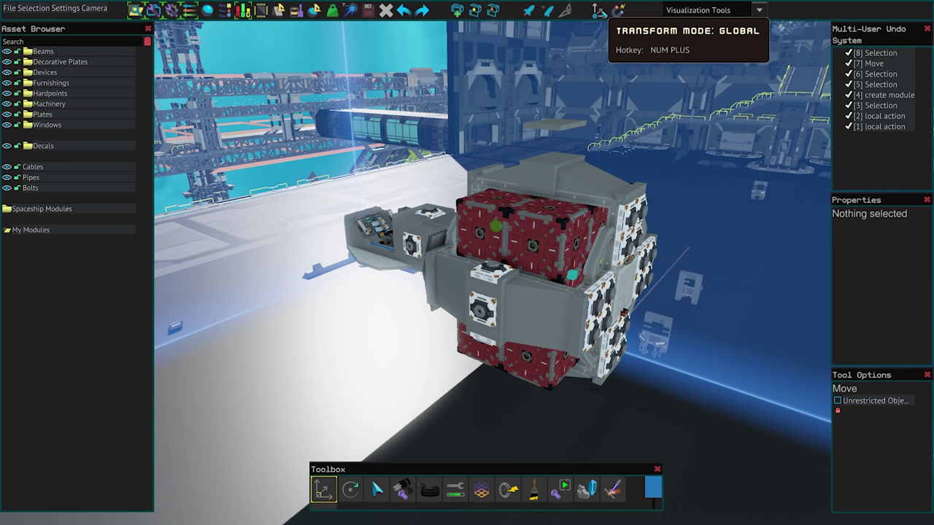
Step: Select the Plate Basic 96x144 cm floating above the hull and rotate it to Z -30
left_click(598, 11)
left_click(562, 125)
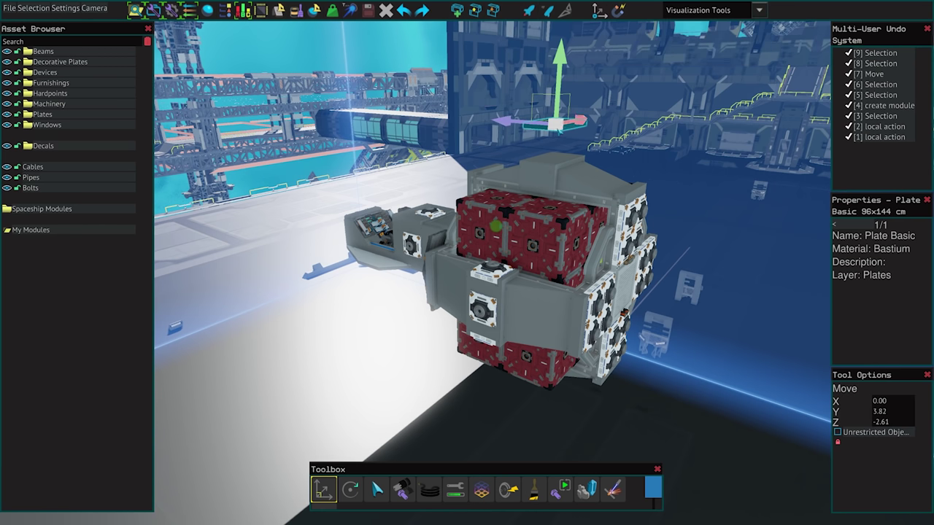
key("r")
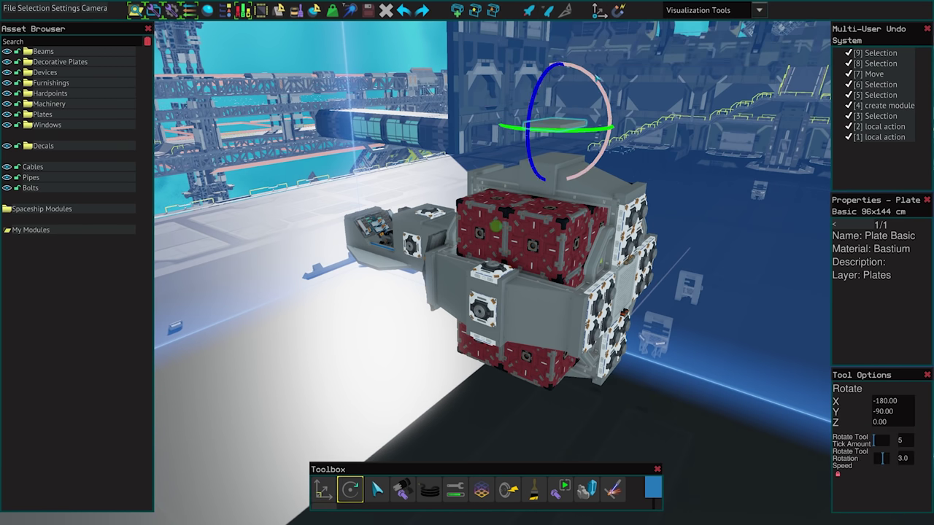
left_click_drag(584, 63, 573, 60)
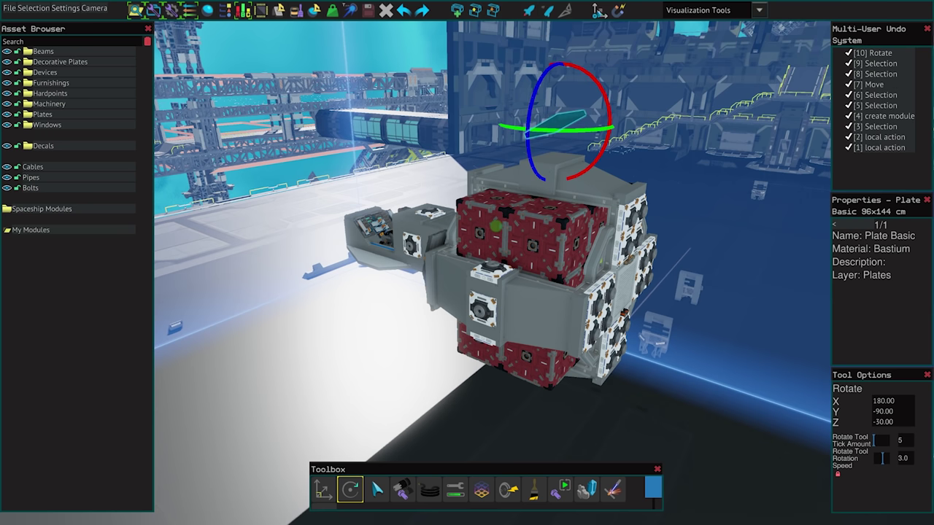
Step: Switch the transform mode to local and move the tilted plate along its own axis to Y 4.28, Z -3.42
left_click(598, 10)
key("t")
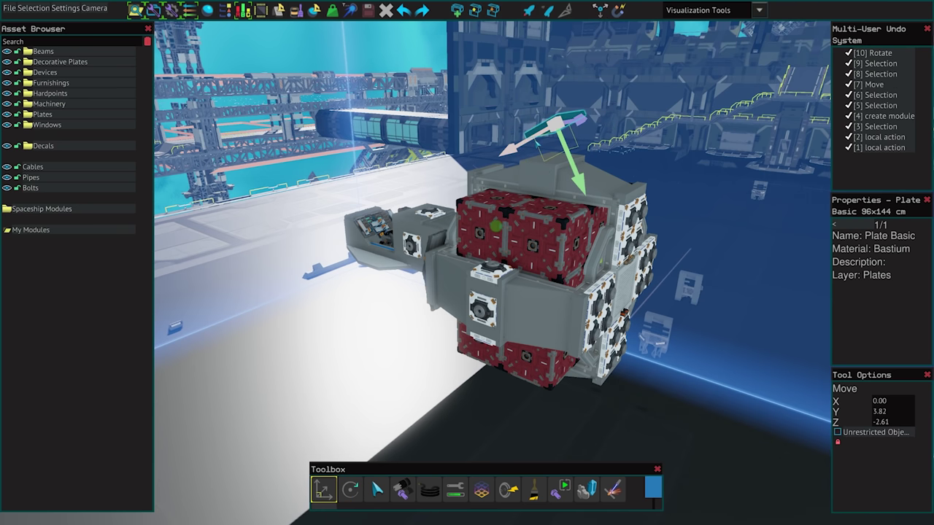
left_click_drag(508, 149, 541, 131)
Step: In global transform mode, move the plate to Y 3.96, Z -3.74 with snapping off, and to Y 2.58, Z -5.25 with snapping on
left_click(600, 8)
left_click(617, 11)
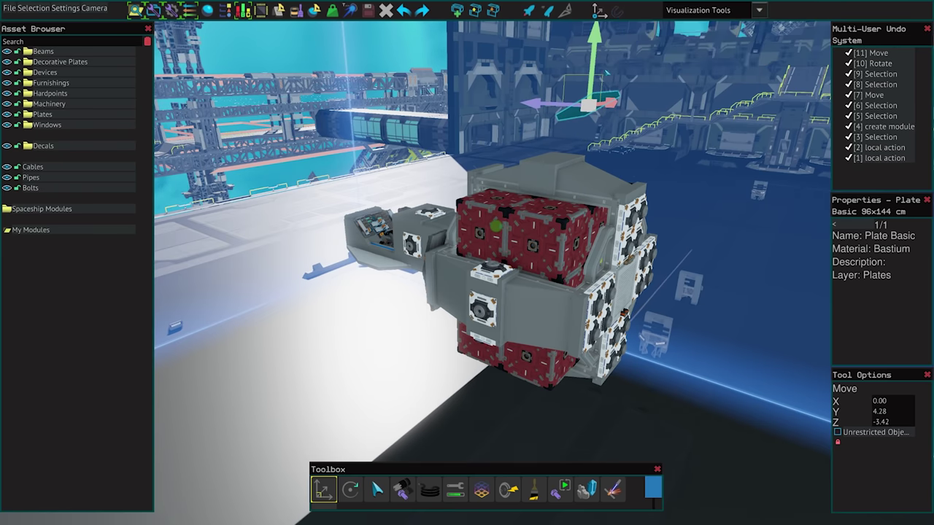
left_click_drag(570, 78, 591, 77)
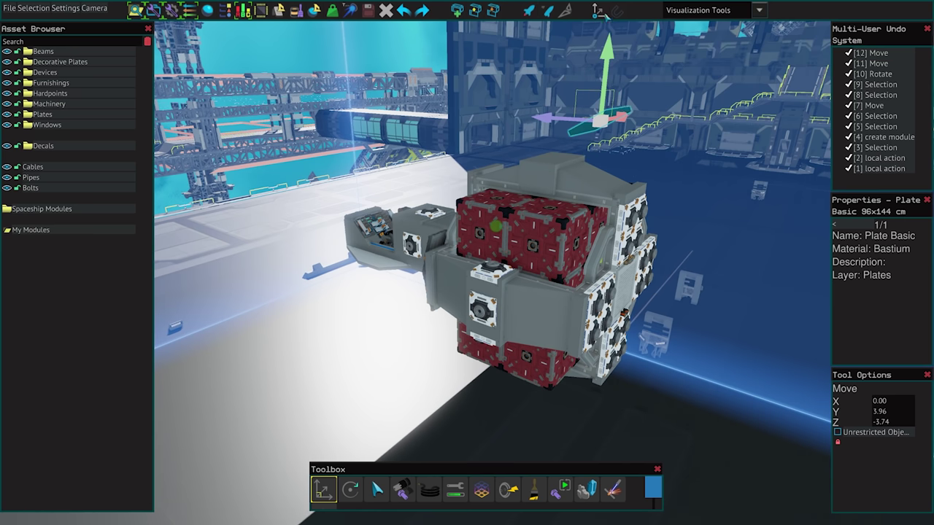
left_click(618, 10)
left_click_drag(584, 108, 659, 186)
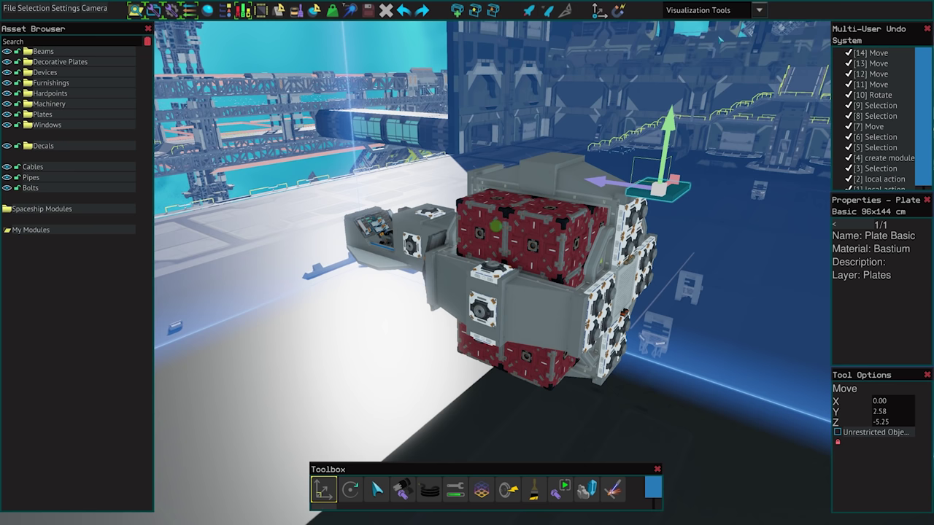
Step: Show the center of mass and center of thrust markers and delete the selected plate
left_click(761, 11)
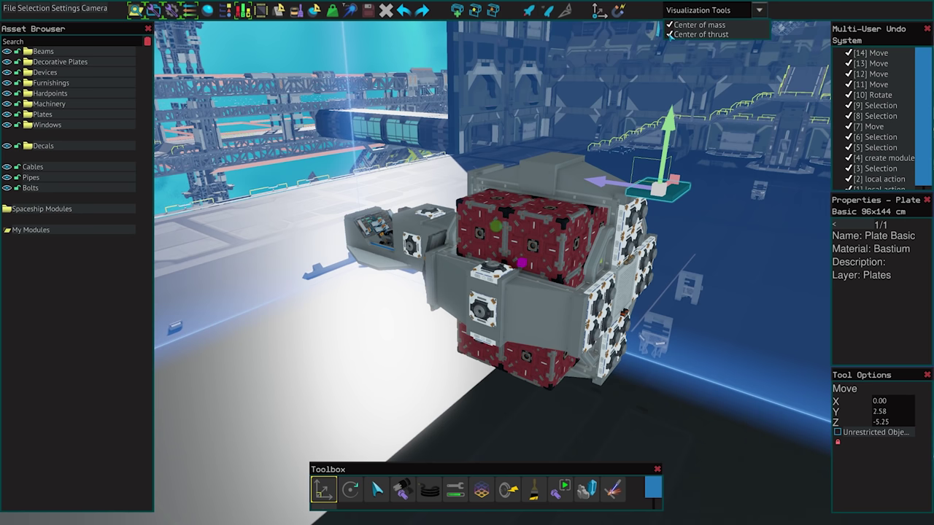
key("Delete")
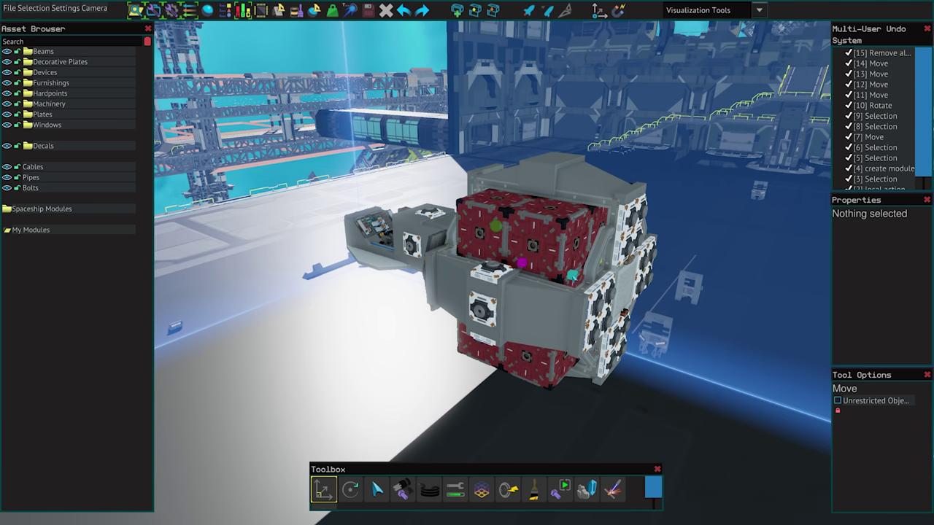
Step: Examine the center of mass and center of thrust markers around the rear half of the ship
key("d")
right_click_drag(574, 276, 507, 301)
key("s")
key("w")
key("s")
key("a")
key("a")
key("w")
key("s")
key("d")
key("w")
right_click_drag(562, 145, 561, 135)
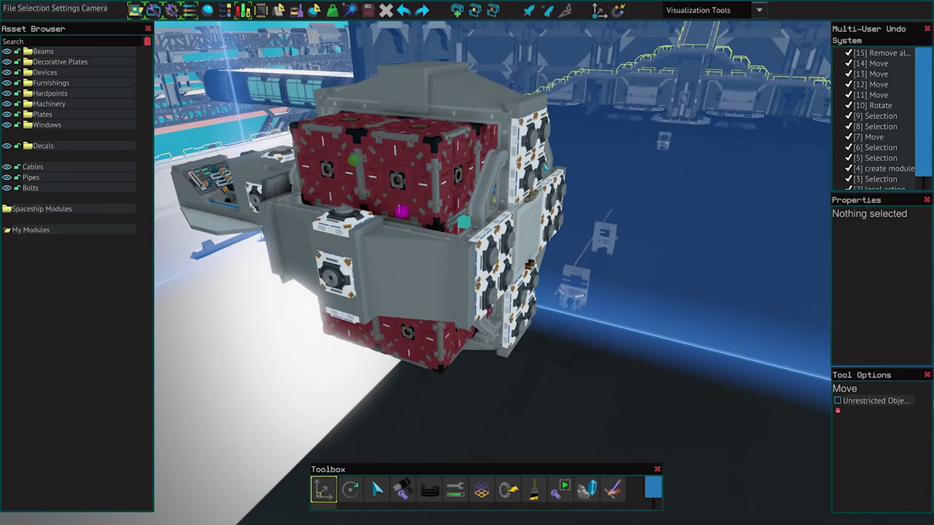
Step: Select the eight Maneuver Thruster Tier 1 units directly surrounding the square grille on the ship's stern
left_click(541, 166)
left_click(527, 184, "shift")
left_click(506, 237, "shift")
left_click(504, 277, "shift")
left_click(519, 295, "shift")
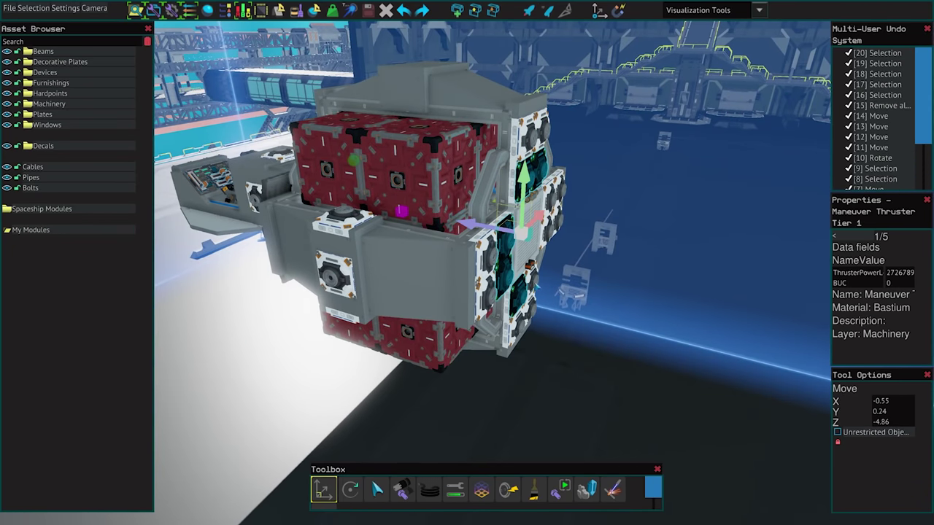
left_click(534, 281, "shift")
left_click(548, 229, "shift")
left_click(549, 198, "shift")
Step: Inspect the selected stern thrusters from behind with the Select tool and clear the selection
key("d")
right_click_drag(549, 199, 397, 212)
key("w")
key("Escape")
key("w")
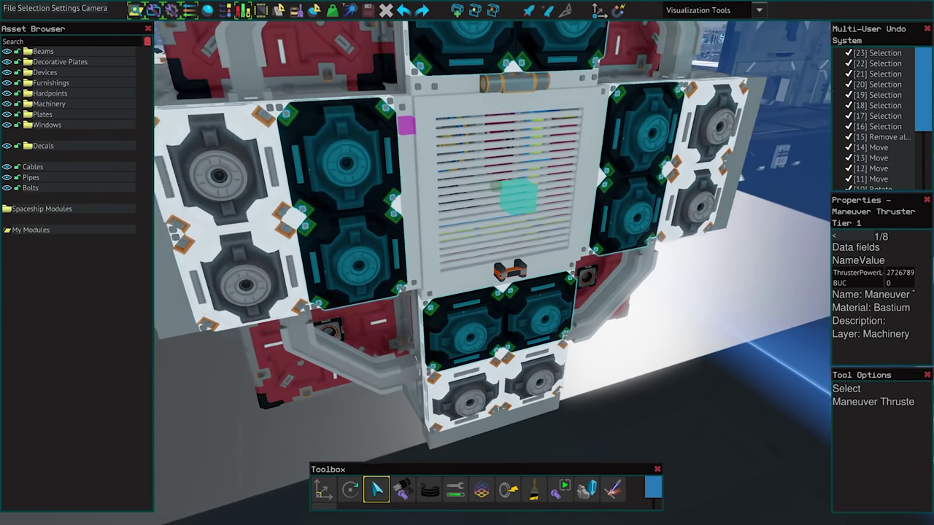
mouse_move(648, 406)
right_mouse_down()
mouse_move(671, 392)
mouse_move(719, 449)
mouse_move(690, 387)
right_mouse_up()
left_click(671, 392)
key("s")
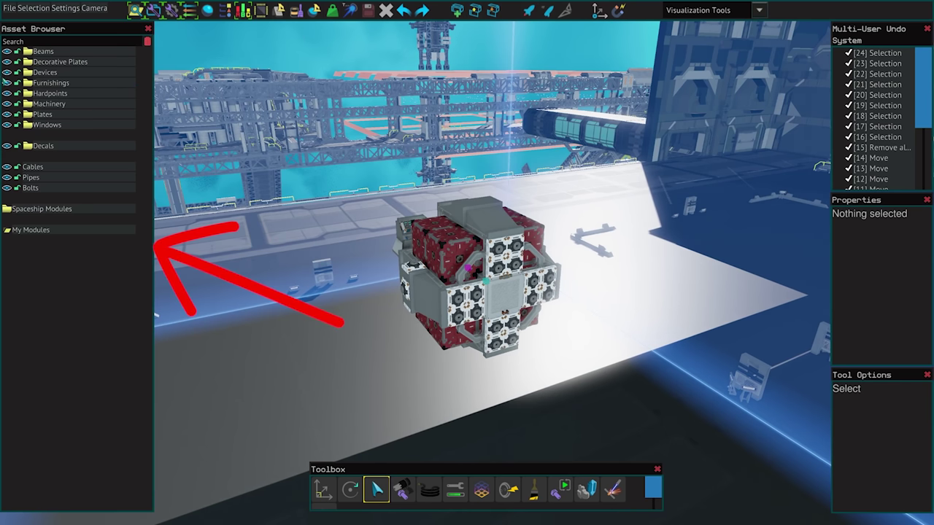
Step: Search the asset browser for "thruster" and clear the search
left_click(62, 42)
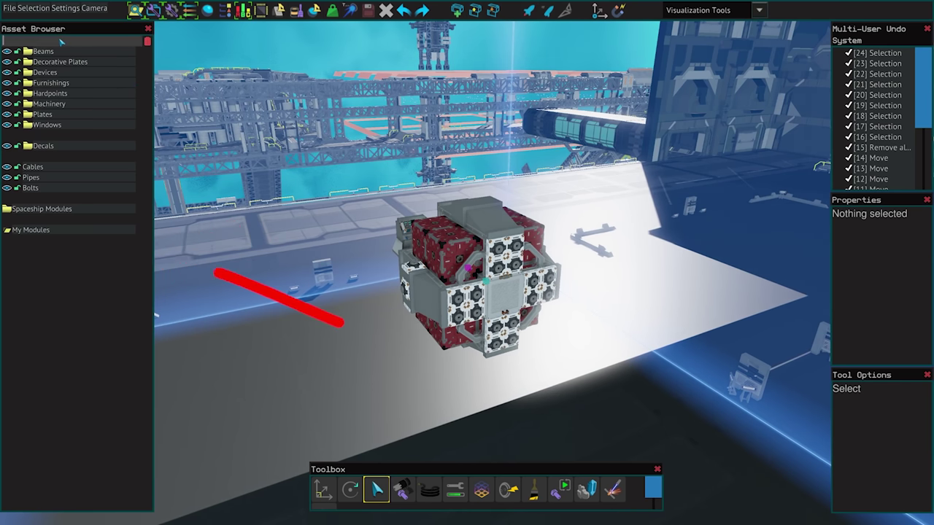
type("thruster")
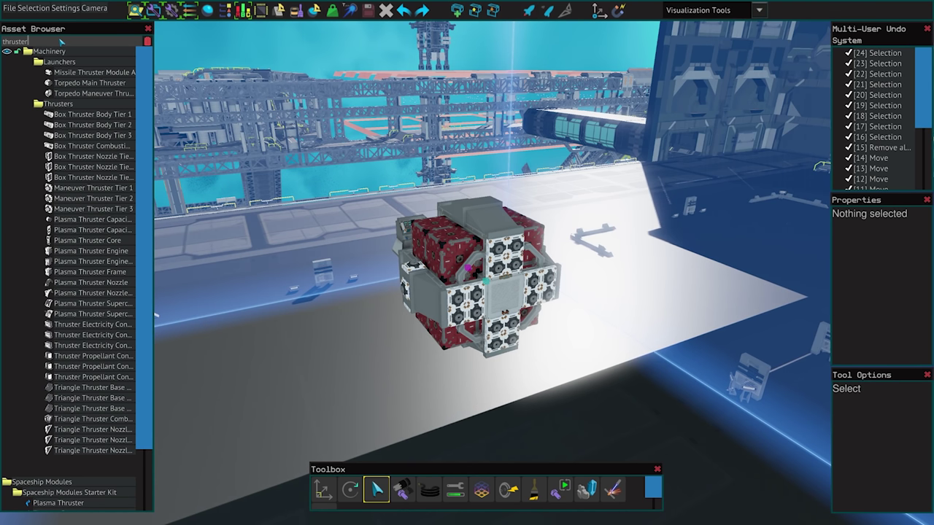
key("BackSpace")
Step: Expand the Devices and Doors asset categories and view the details of Hinge B 48x48 cm
left_click(60, 73)
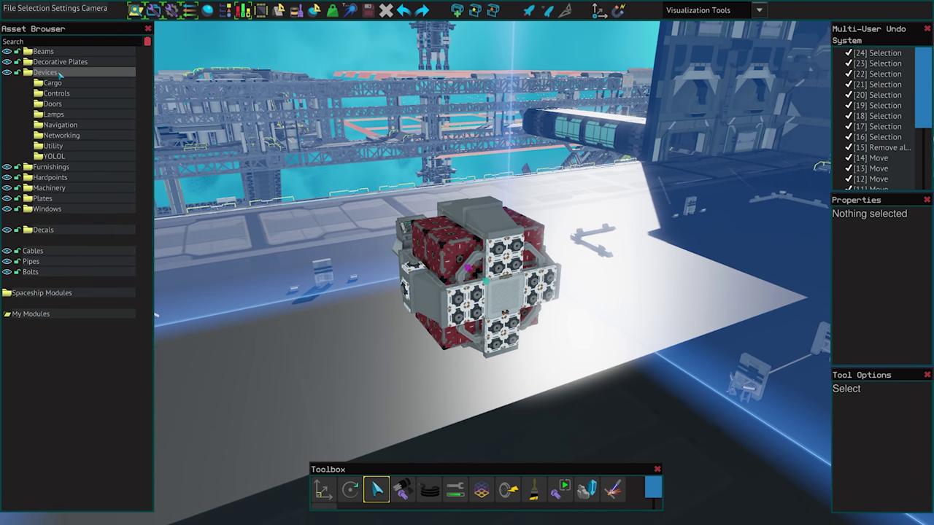
left_click(57, 104)
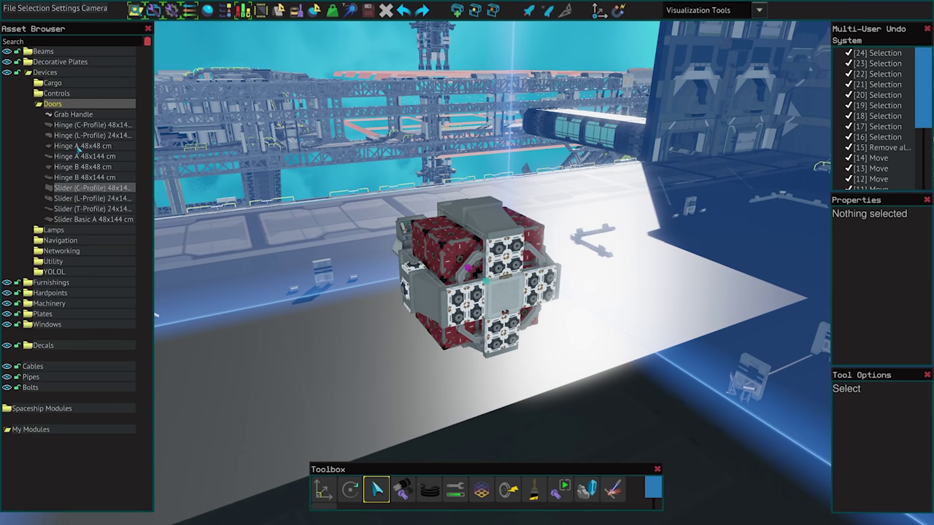
mouse_move(86, 166)
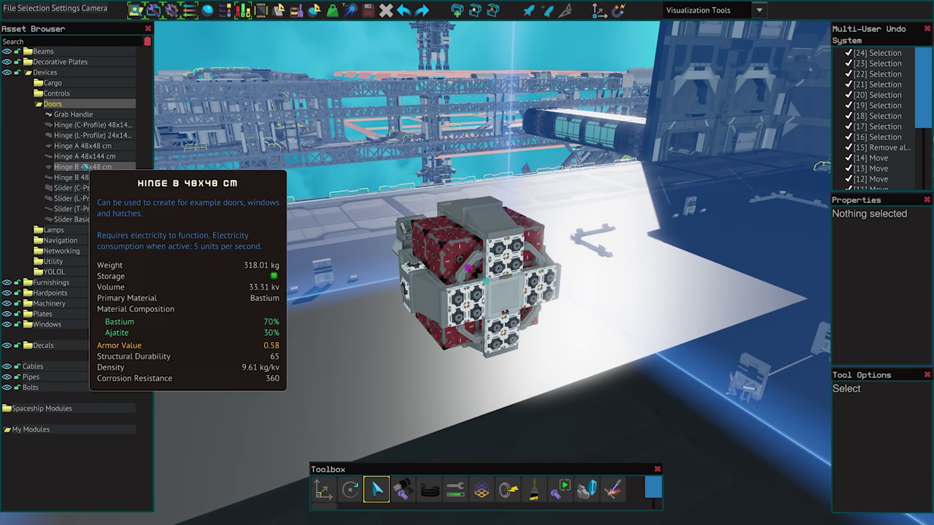
Step: Hide the Plates layer and toggle its visibility on and off again to compare the ship with its bare frame
left_click(8, 314)
key("a")
right_click_drag(292, 299, 475, 292)
right_click_drag(431, 270, 469, 265)
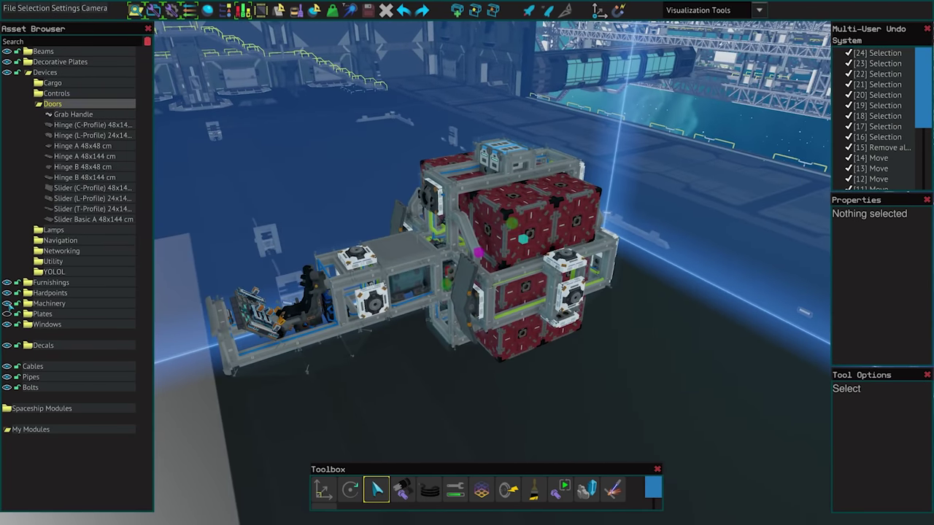
left_click(7, 314)
left_click(8, 314)
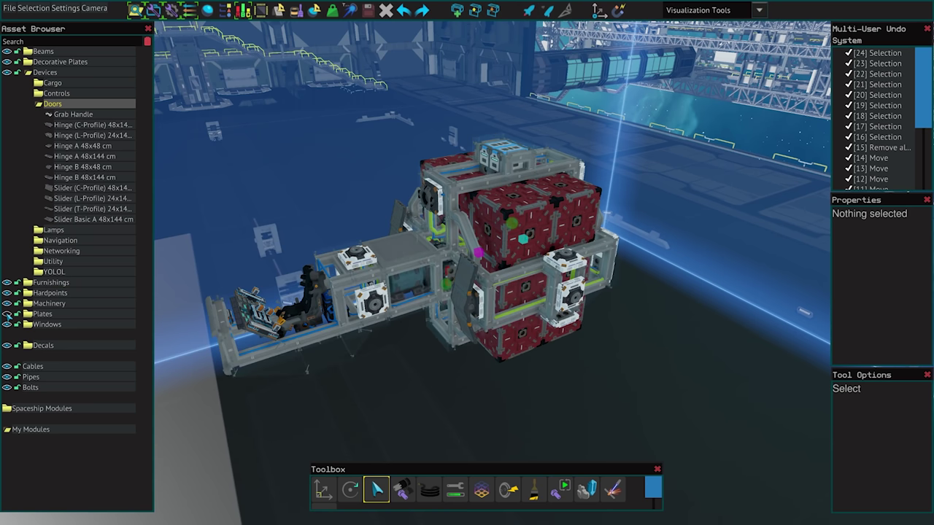
Step: Hide the Machinery, Hardpoints and Beams layers as well
left_click(7, 304)
left_click(8, 293)
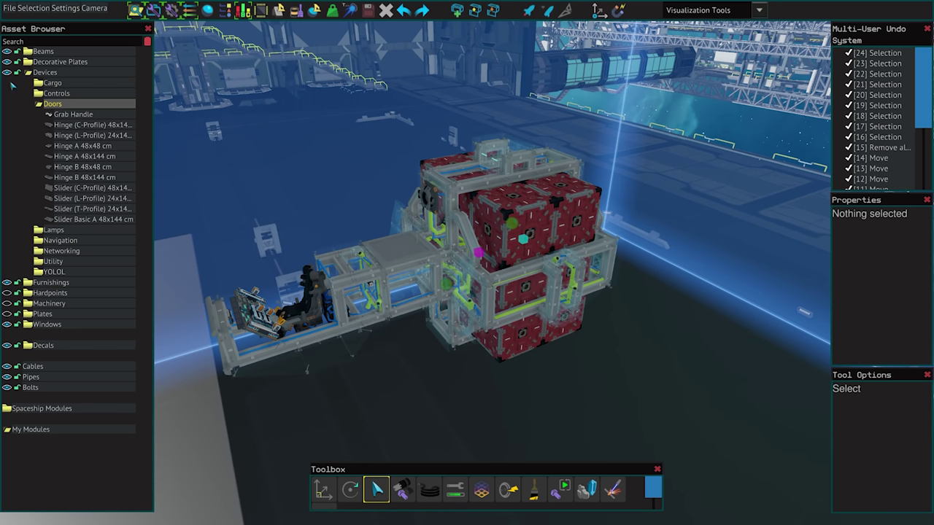
left_click(7, 52)
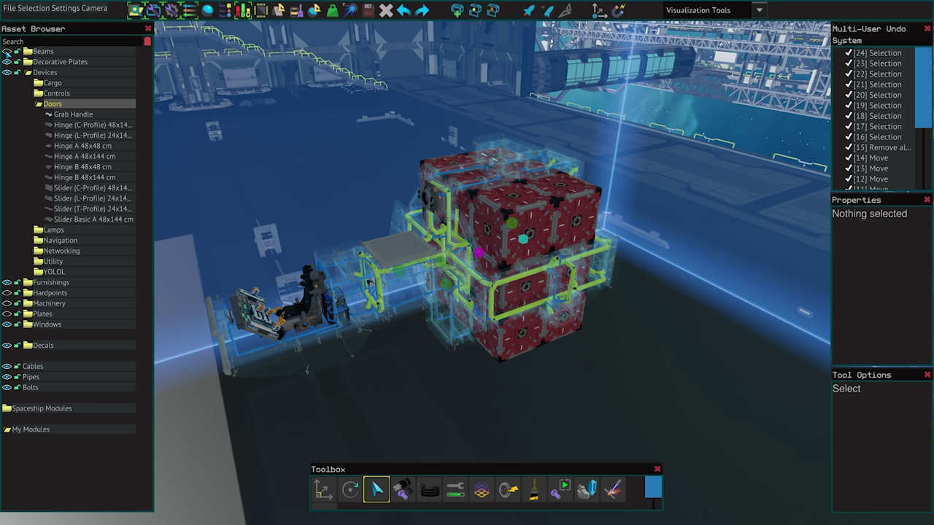
Step: Try selecting hidden parts under the cockpit, ending with the hidden Plate Basic 96x144 cm on the side of the cockpit corridor
left_click(375, 319)
left_click(357, 337)
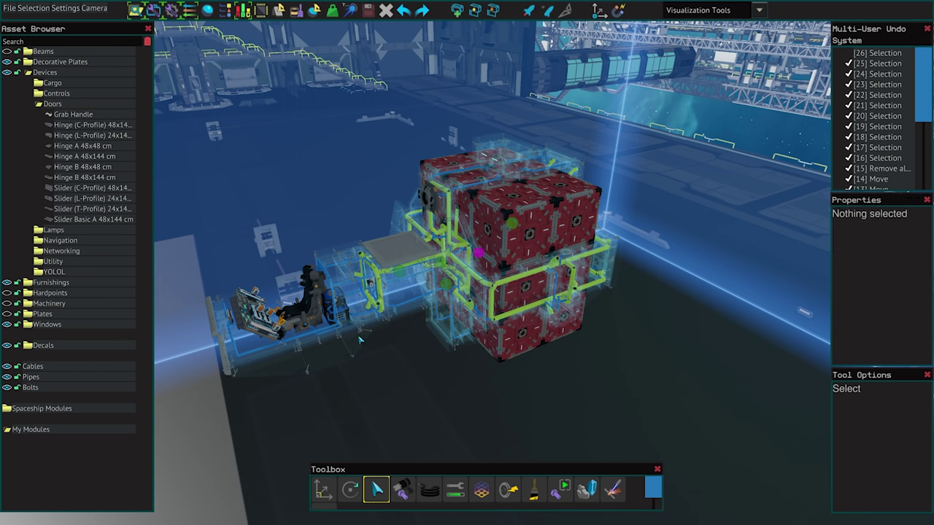
left_click(375, 337)
left_click(350, 342)
left_click(408, 295)
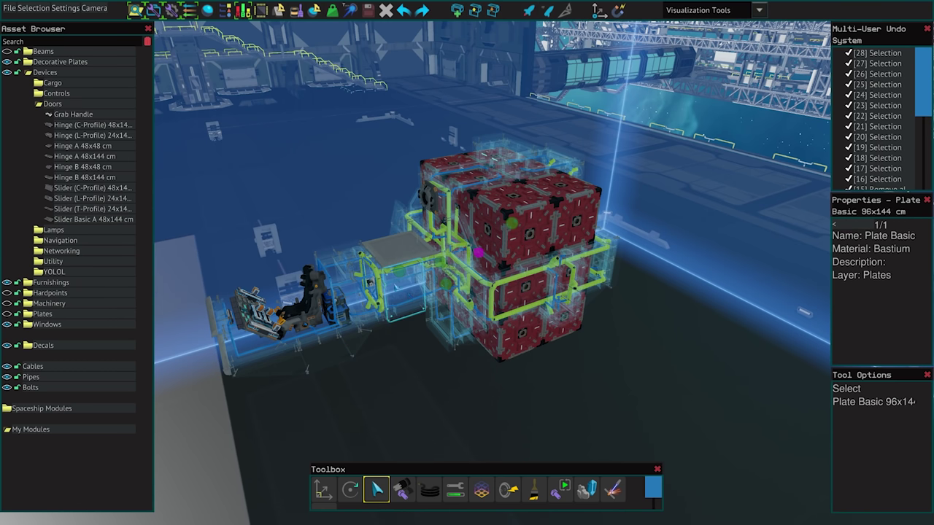
Step: Lock the Plates layer and select the Grate 144x144 cm and several Modular Ore Cargo Crates, ending with the lowest one
left_click(17, 314)
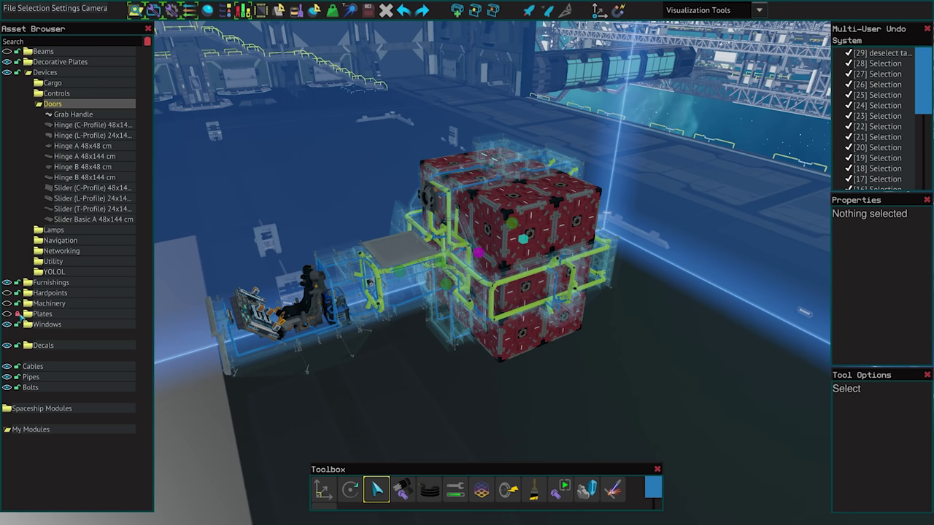
left_click(405, 285)
left_click(419, 254)
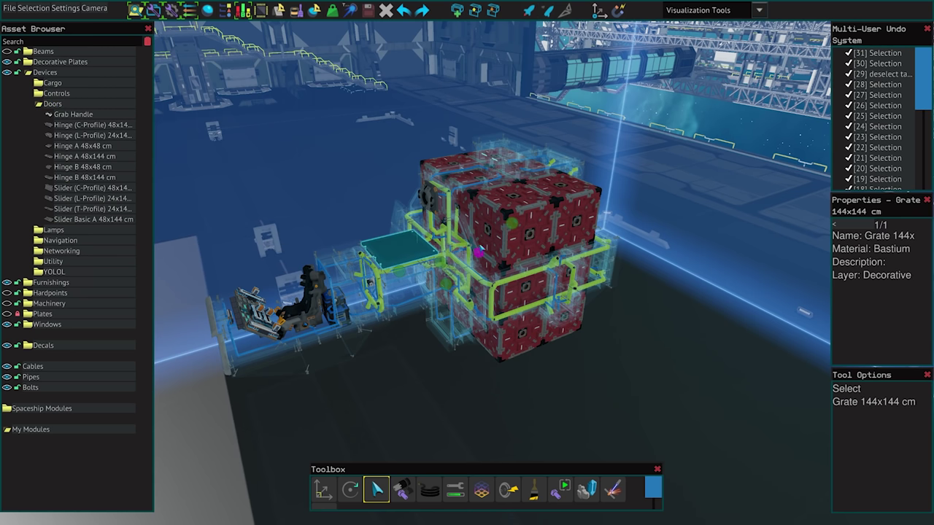
left_click(497, 243)
left_click(515, 290)
left_click(531, 327)
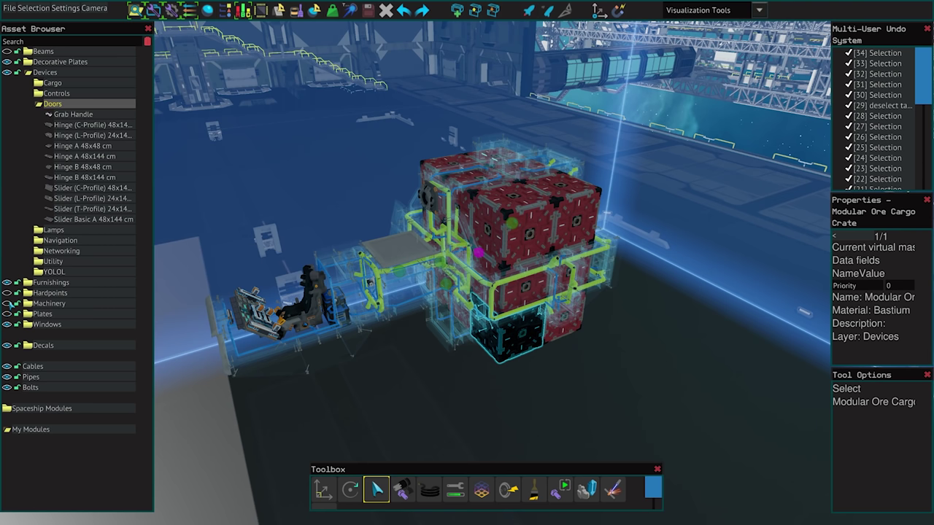
Step: Show the Plates, Machinery, Hardpoints and Beams layers again and unlock Plates
left_click(7, 314)
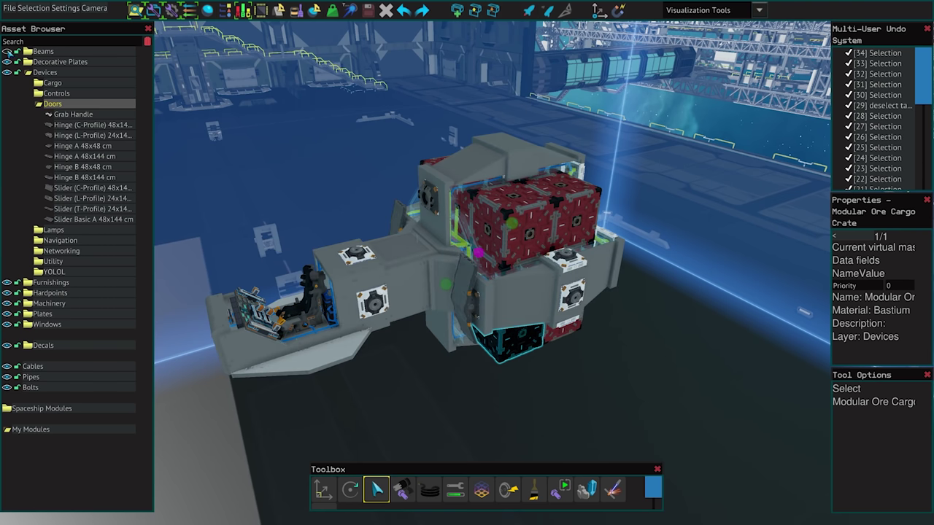
left_click(8, 52)
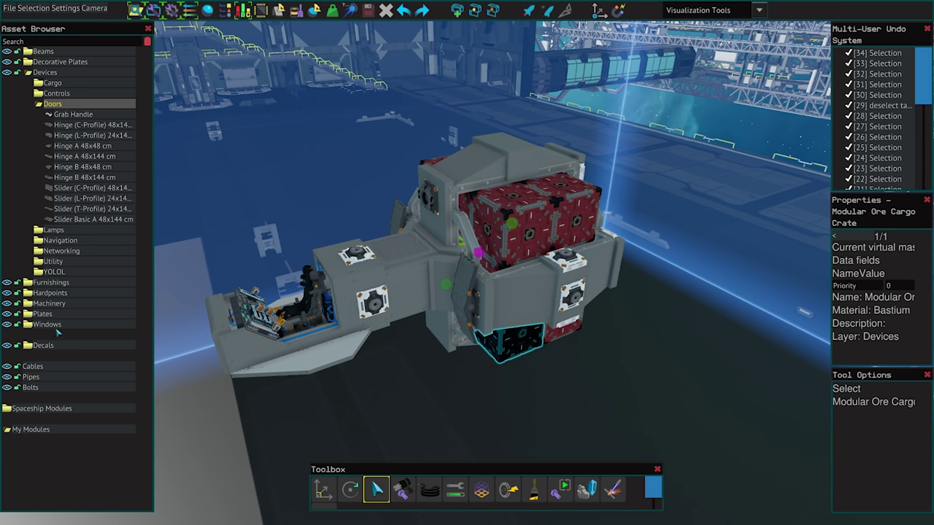
Step: Test selecting the Modular Ore Cargo Crate inside the side frame with the Plates layer hidden and locked, and restore the layer
left_click(7, 314)
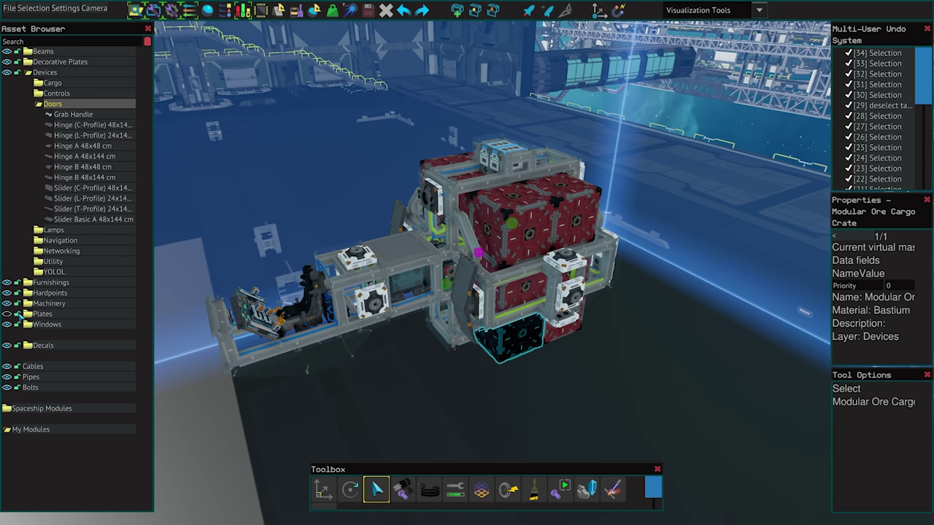
left_click(520, 301)
left_click(520, 301)
left_click(516, 302)
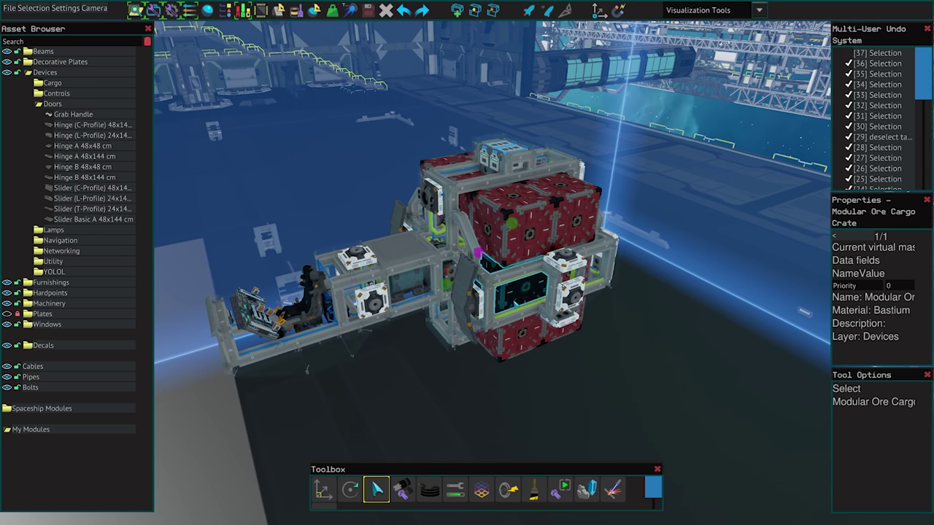
left_click(476, 387)
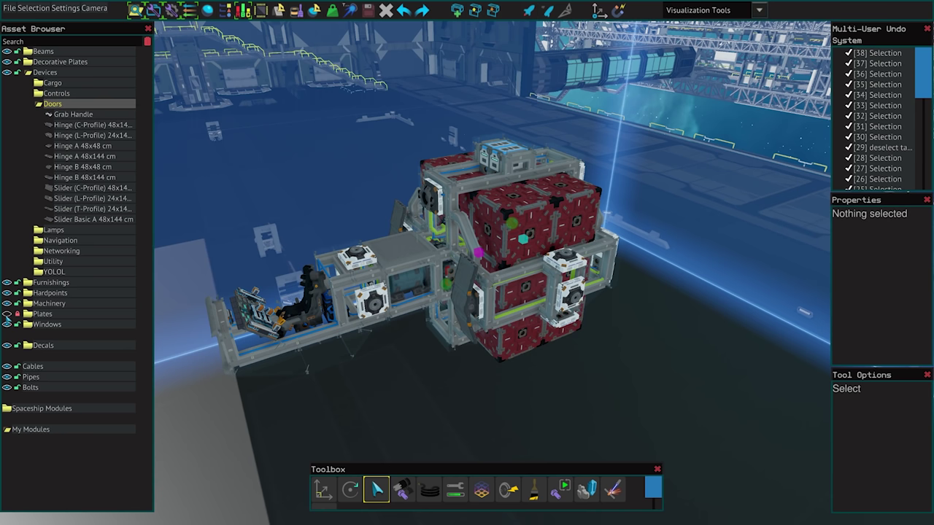
left_click(16, 315)
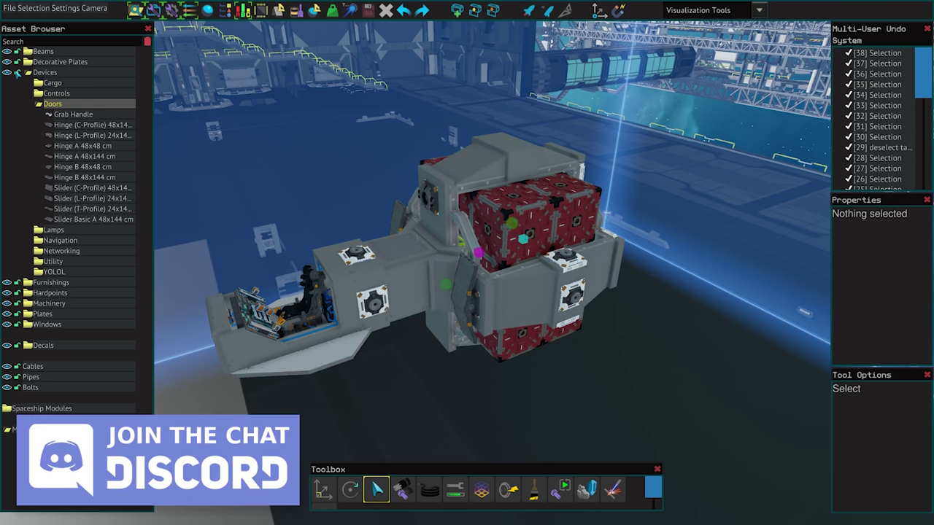
Step: Isolate the Beams layer by hiding all other layers, leave every layer unlocked, and collapse the Devices category
left_click(8, 53)
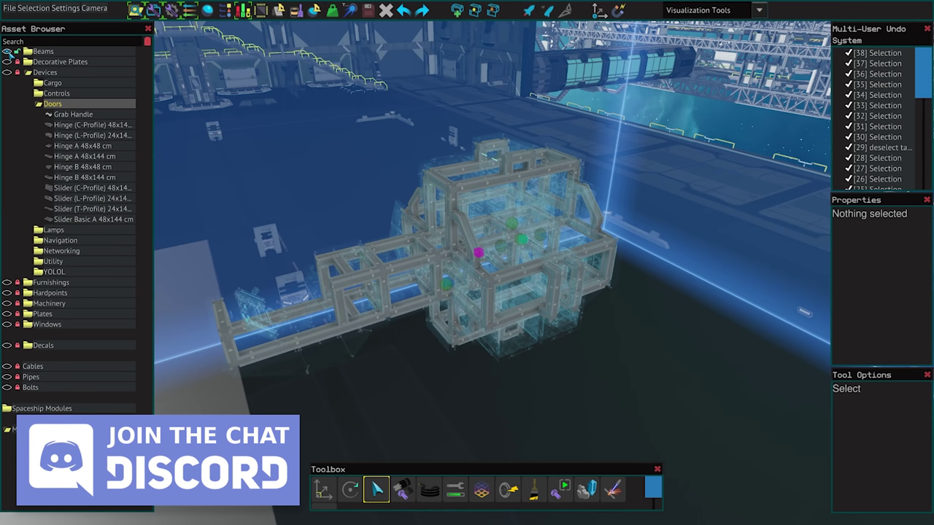
left_click(46, 73)
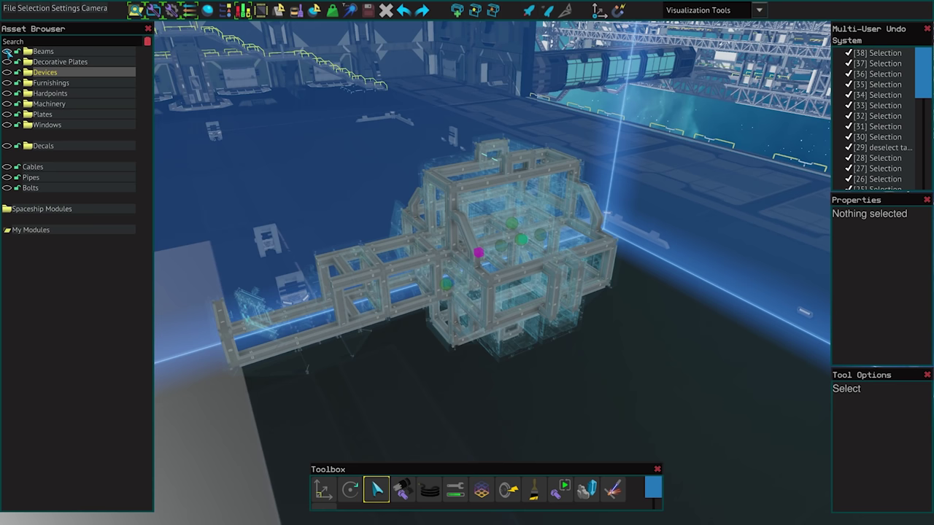
Step: Isolate the Plates layer by hiding all the others, and make every layer visible again
left_click(7, 54)
left_click(18, 117)
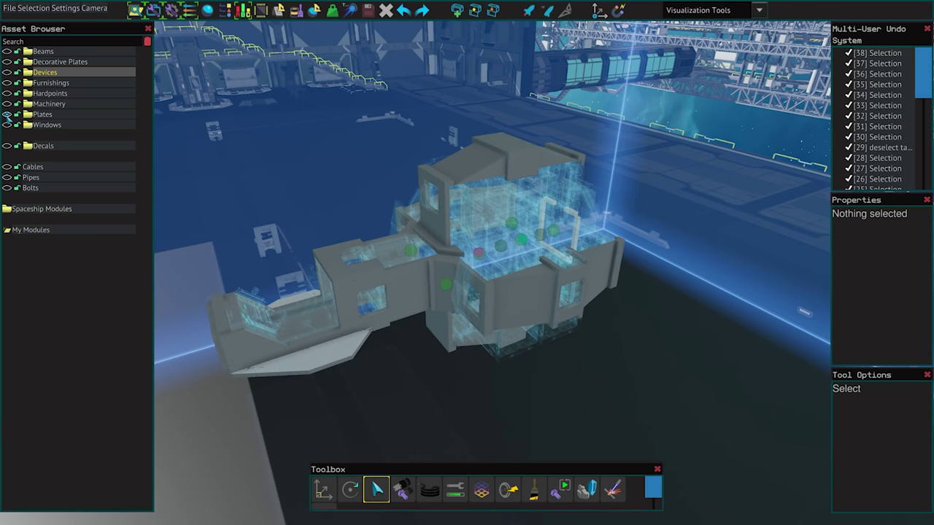
left_click(7, 115)
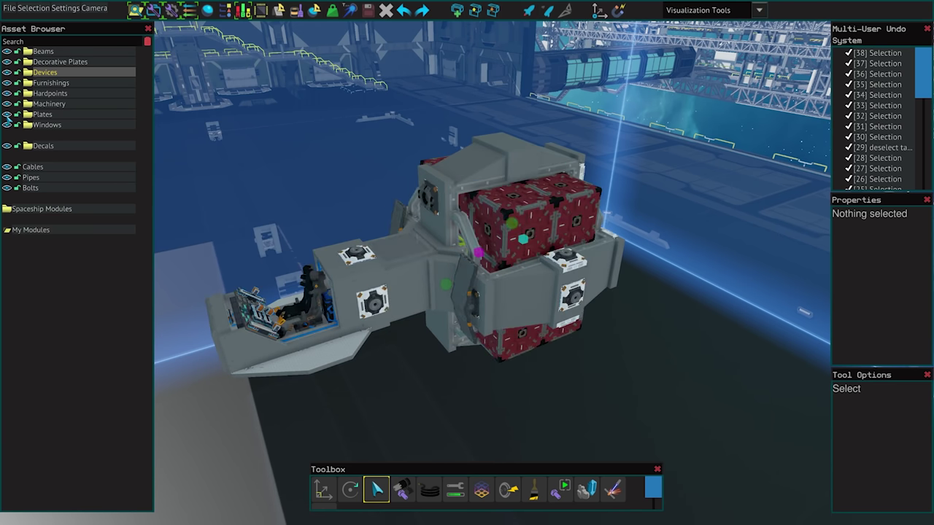
Step: Place a Generator Small from the Spaceship Modules Starter Kit beside the Hauler, and deselect it
left_click(67, 210)
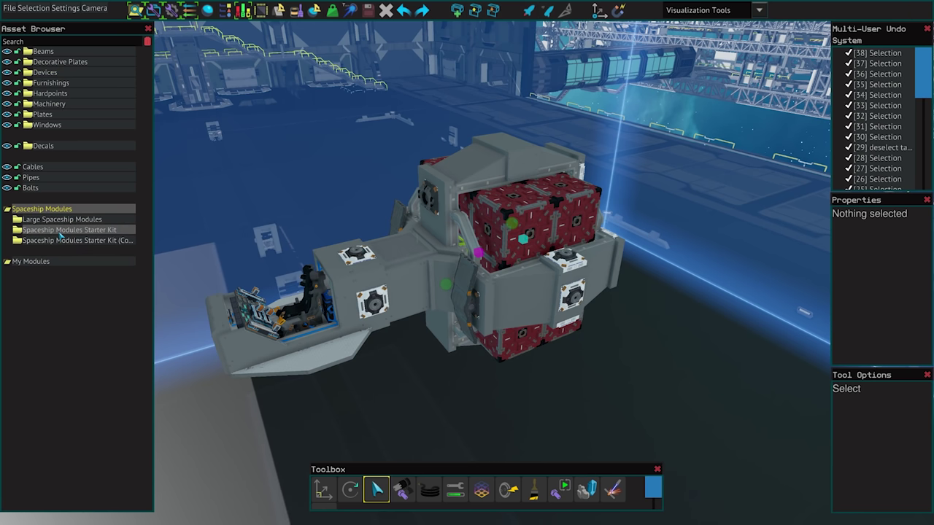
left_click(61, 231)
scroll(102, 250, "down", 5)
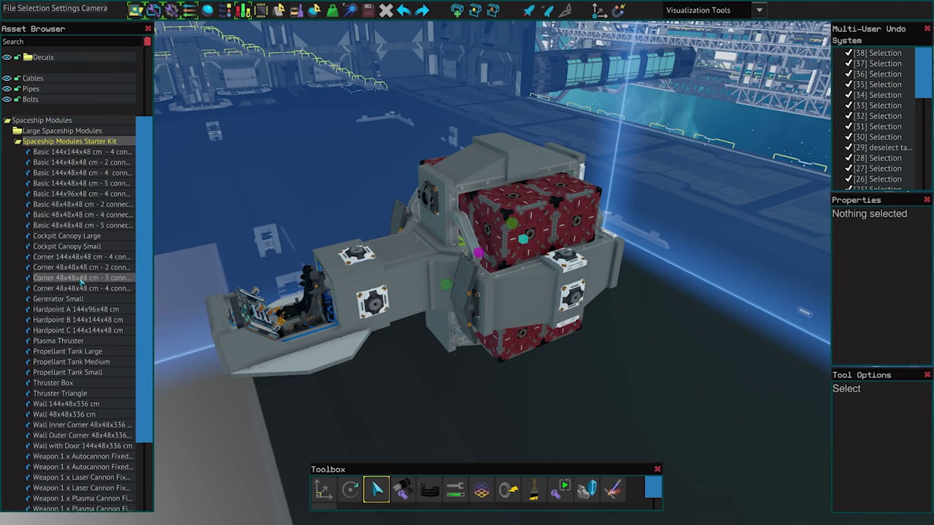
left_click_drag(80, 230, 459, 261)
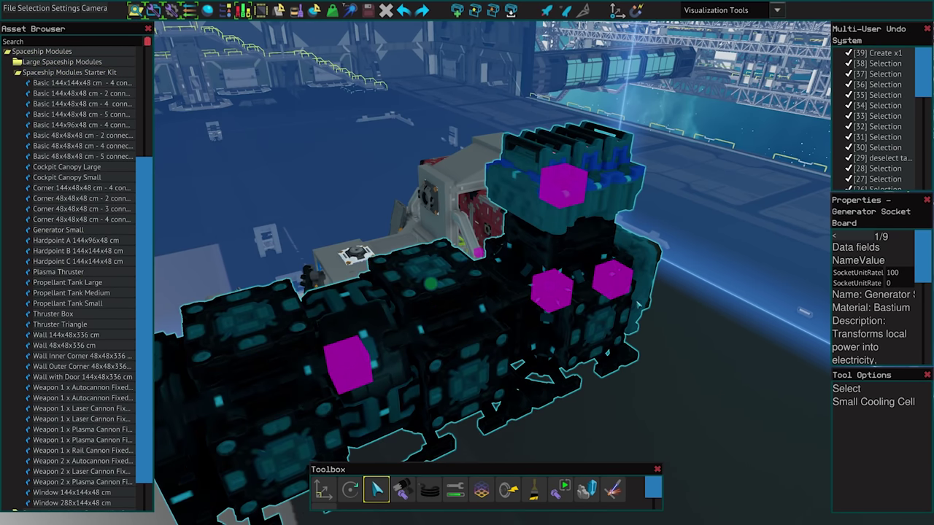
scroll(639, 305, "down", 4)
left_click(630, 335)
scroll(74, 277, "up", 5)
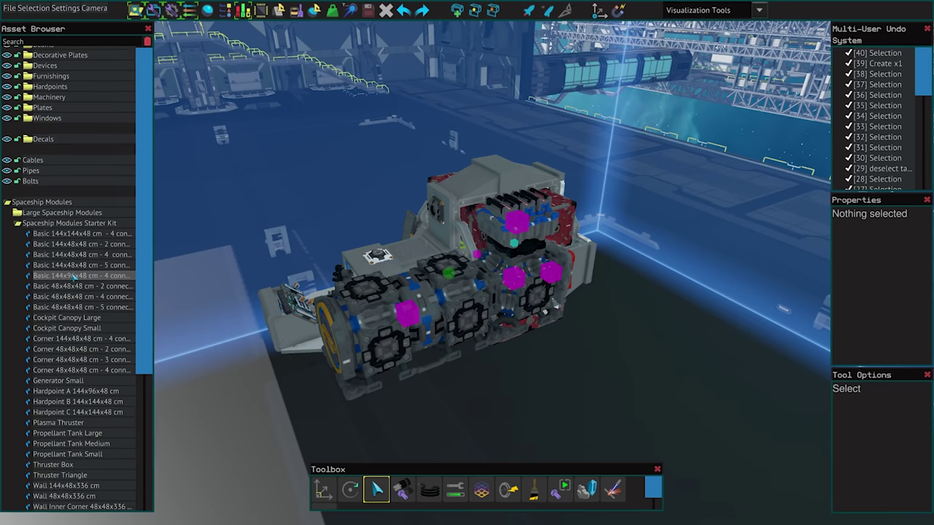
Step: Collapse the Spaceship Modules Starter Kit, expand the Thrusters category under Machinery and display its assets as icons
left_click(58, 233)
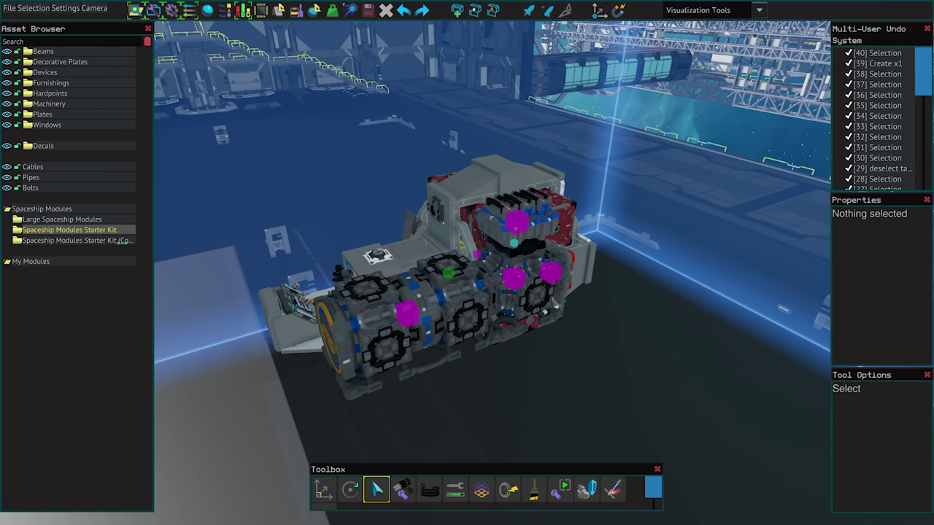
left_click(49, 104)
left_click(58, 135)
mouse_move(76, 191)
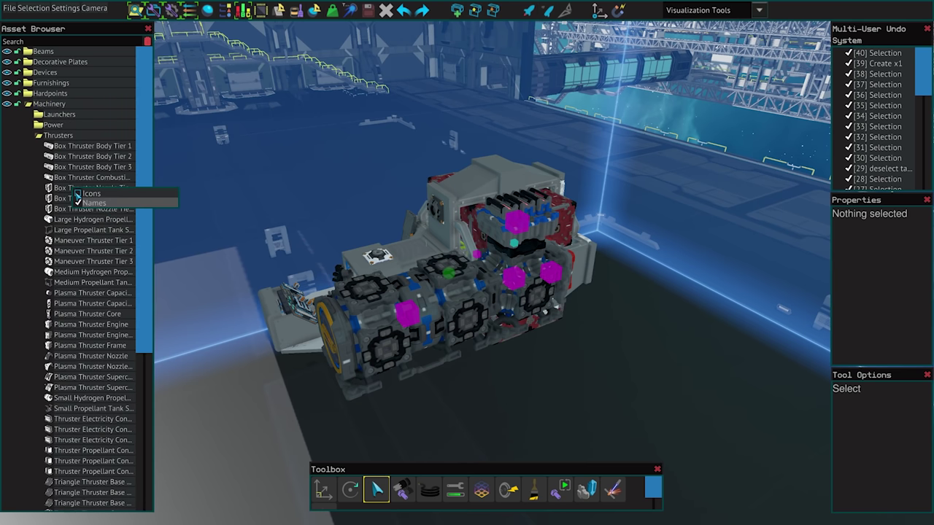
left_click(78, 194)
right_click(83, 197)
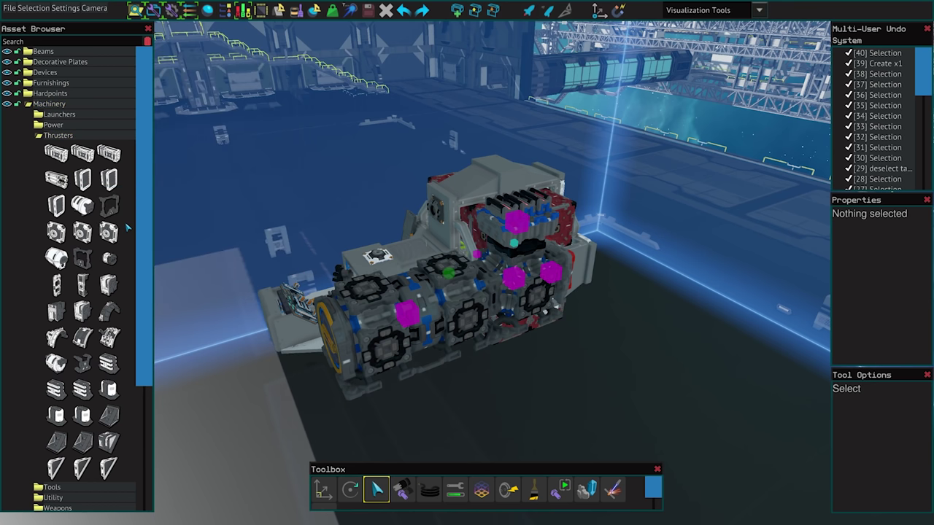
Step: Switch the asset display to big icons and widen the Asset Browser to fit three icons per row
right_click(108, 210)
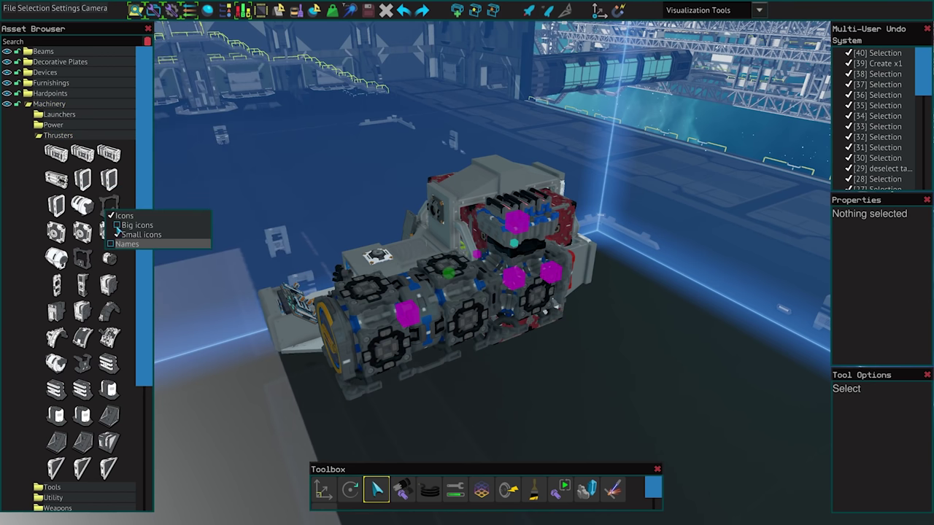
left_click(117, 226)
left_click(175, 168)
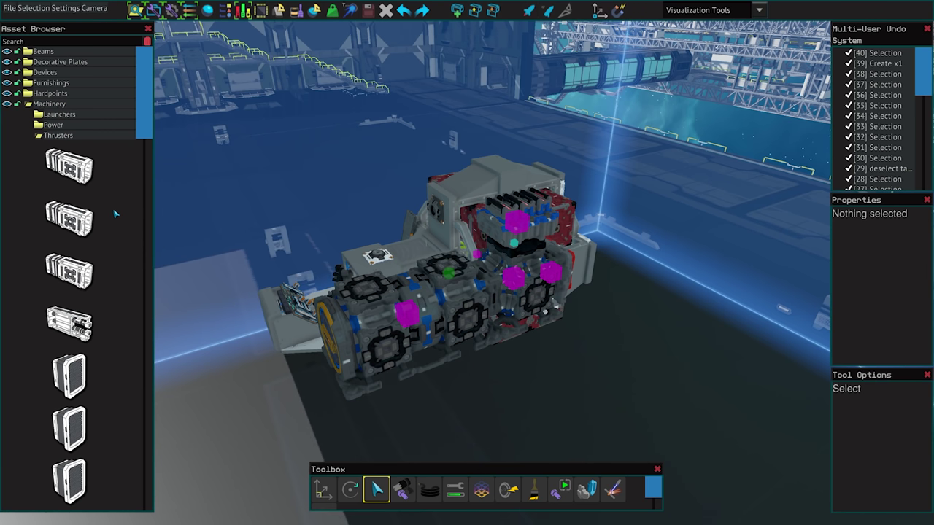
left_click_drag(115, 214, 200, 208)
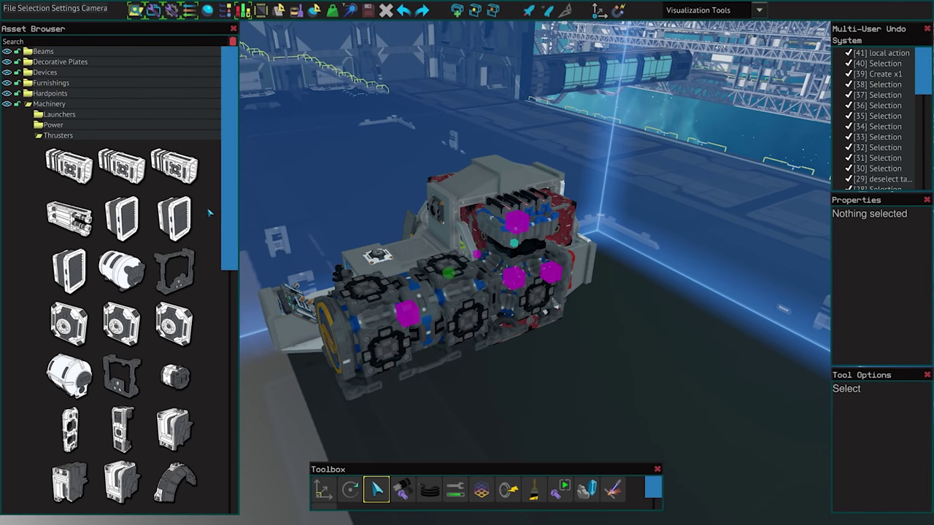
Step: Hide the Toolbox and Tool Options windows, show them again, and widen the Toolbox to fit all its tools
left_click(155, 10)
left_click(171, 10)
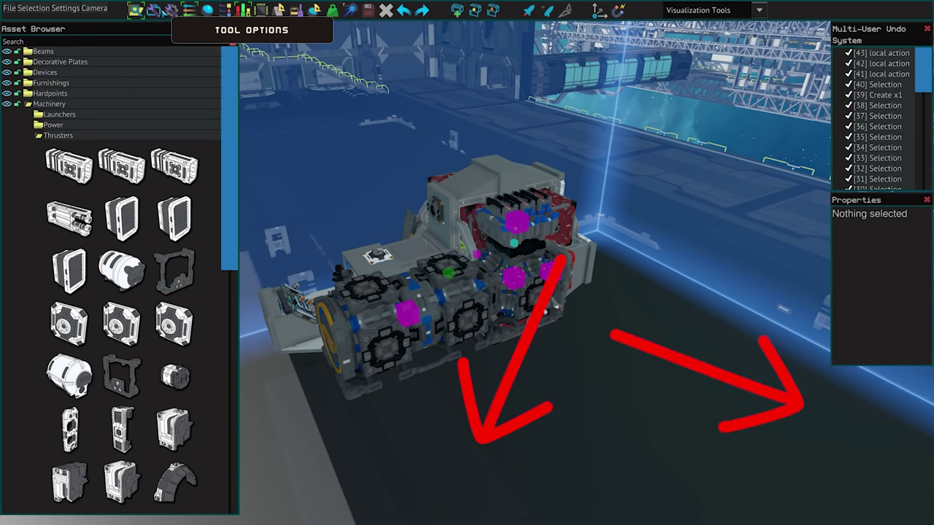
left_click(171, 9)
left_click(189, 9)
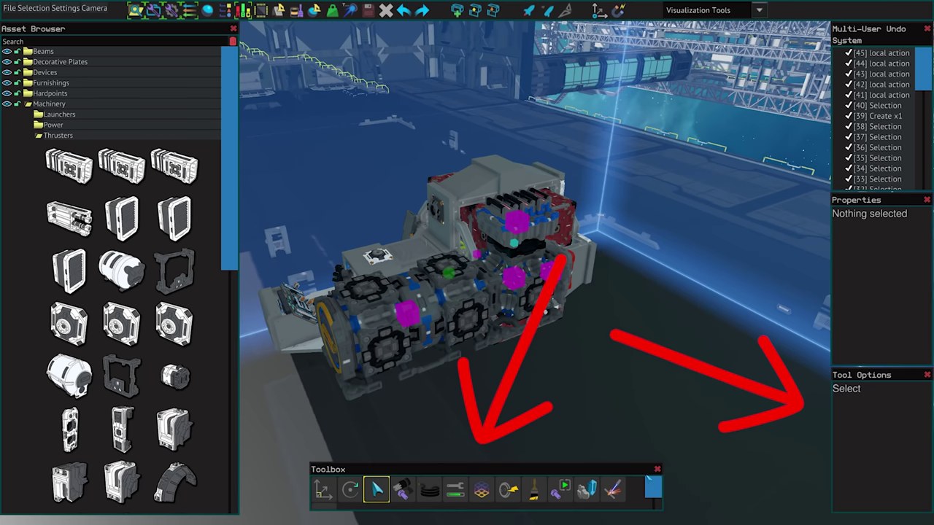
left_click_drag(641, 490, 658, 489)
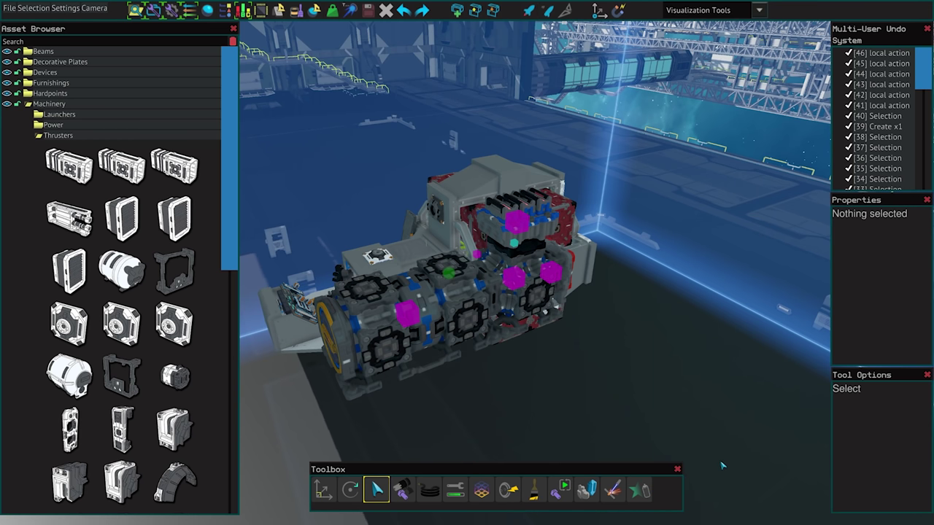
Step: Select the Generator Small module with the Move tool and delete it
left_click(323, 490)
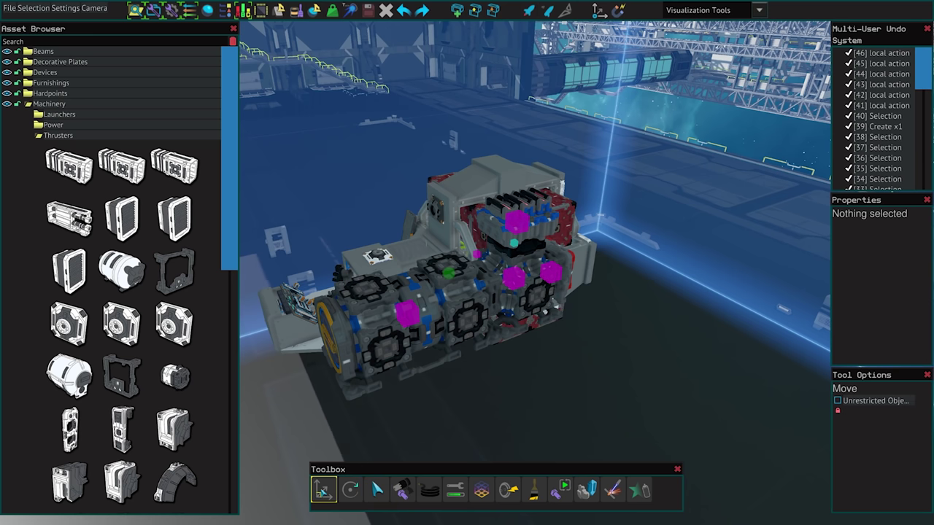
left_click(449, 275)
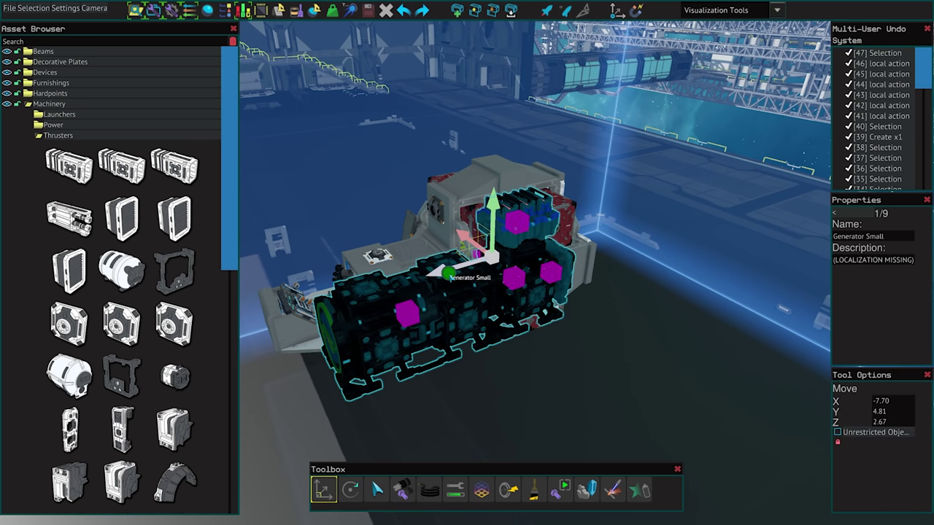
key("Delete")
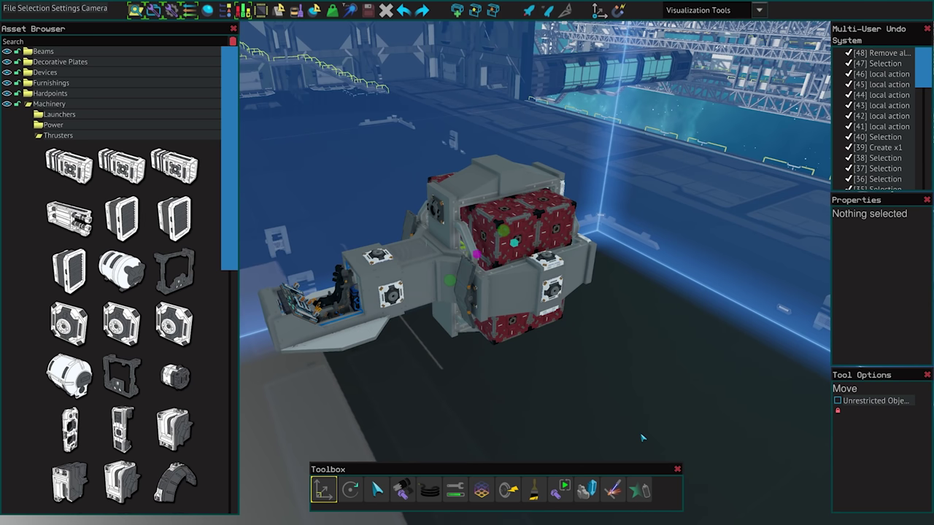
Step: Show the Cables and Pipes tool's options, and select the Plate Triangle 48x144x144 cm on the near side frame
left_click(431, 490)
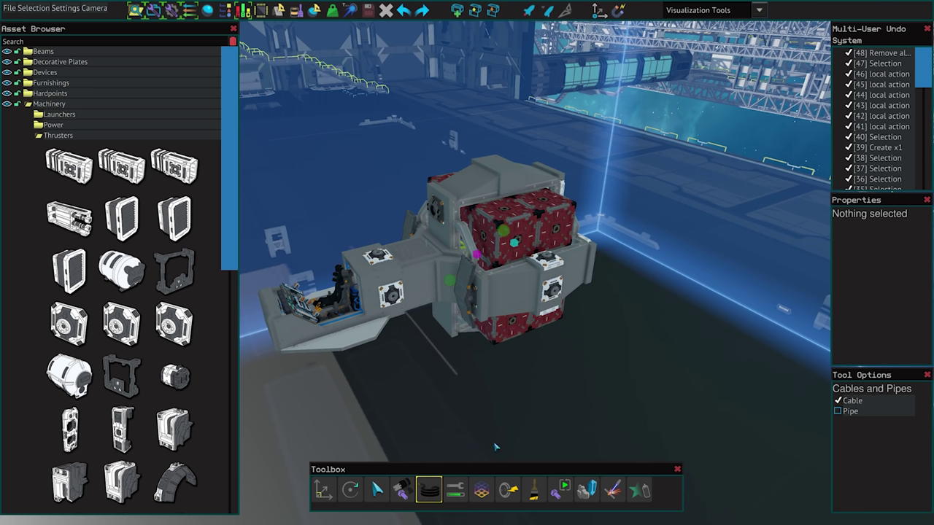
left_click(376, 489)
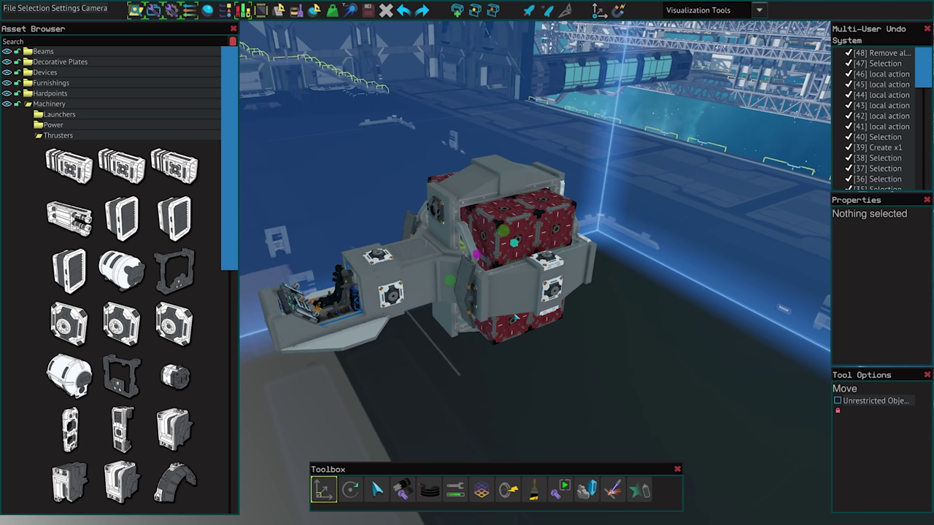
left_click(511, 299)
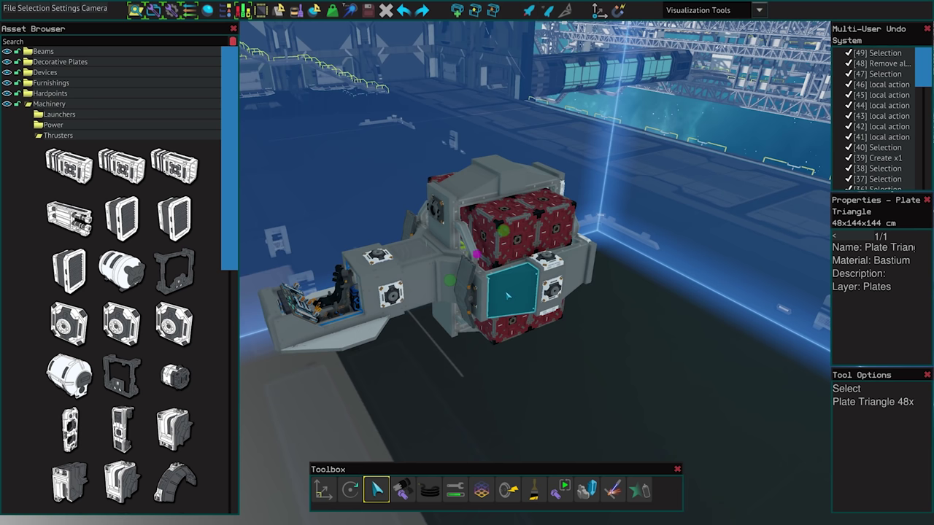
Step: Try moving the Plate Triangle away from the side frame, switch between the Move and Rotate tools, and undo the move
key("t")
mouse_move(488, 275)
left_mouse_down()
mouse_move(593, 360)
mouse_move(570, 336)
mouse_move(595, 341)
mouse_move(493, 268)
left_mouse_up()
key("x")
key("y")
key("z")
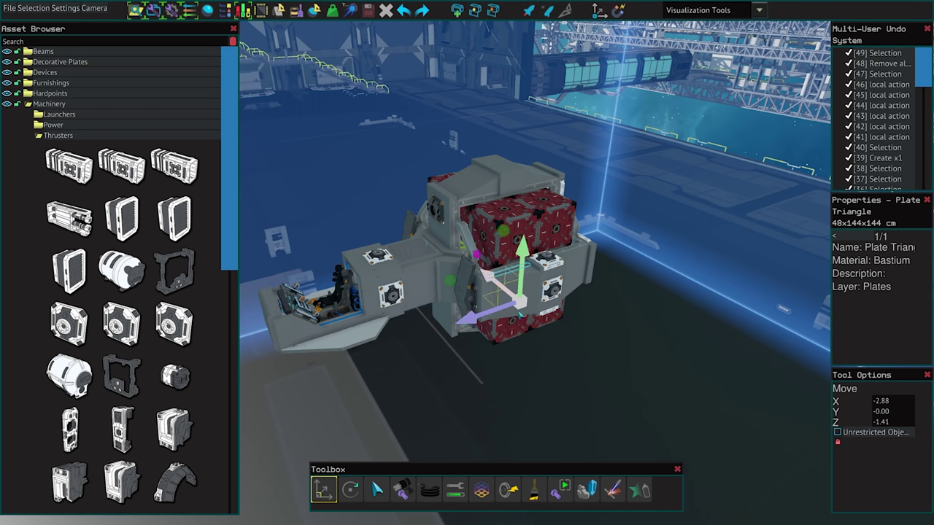
left_click_drag(520, 315, 550, 332)
key("r")
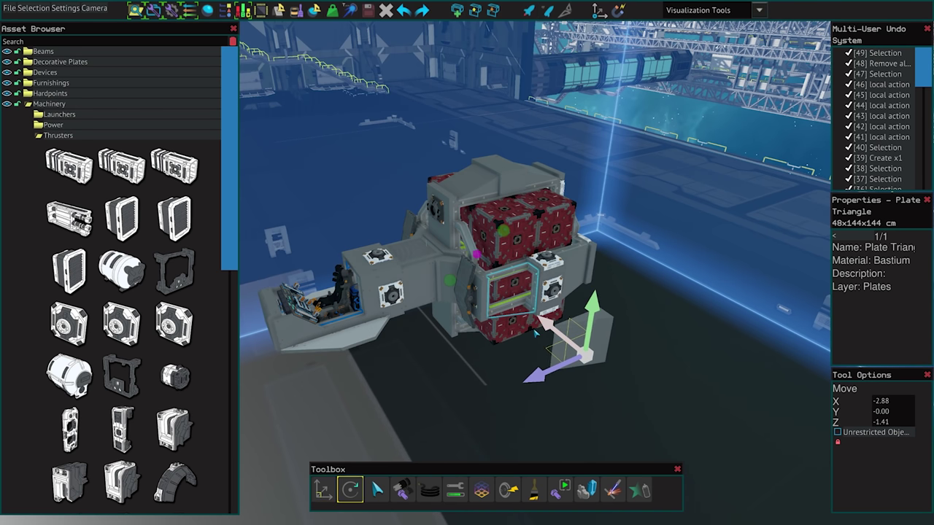
left_click_drag(462, 328, 583, 353)
key("r")
key("ctrl+z")
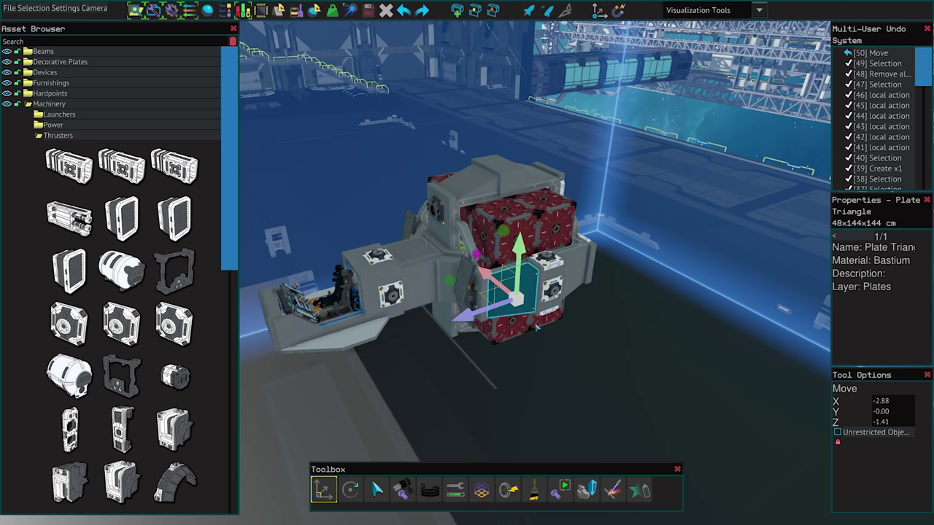
Step: Copy a Modular Ore Cargo Crate from the upper hold to the near side of the ship and duplicate it into a block of four
left_click(491, 244)
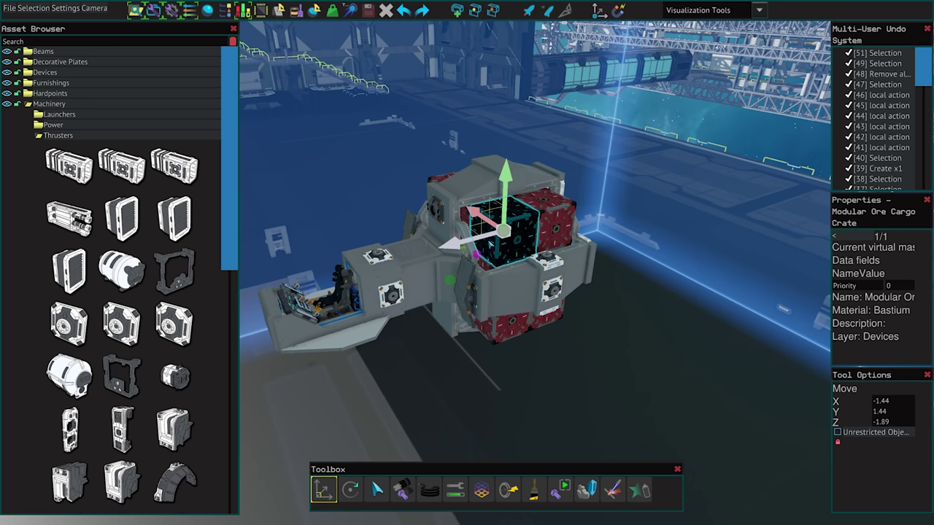
left_click_drag(530, 256, 612, 276)
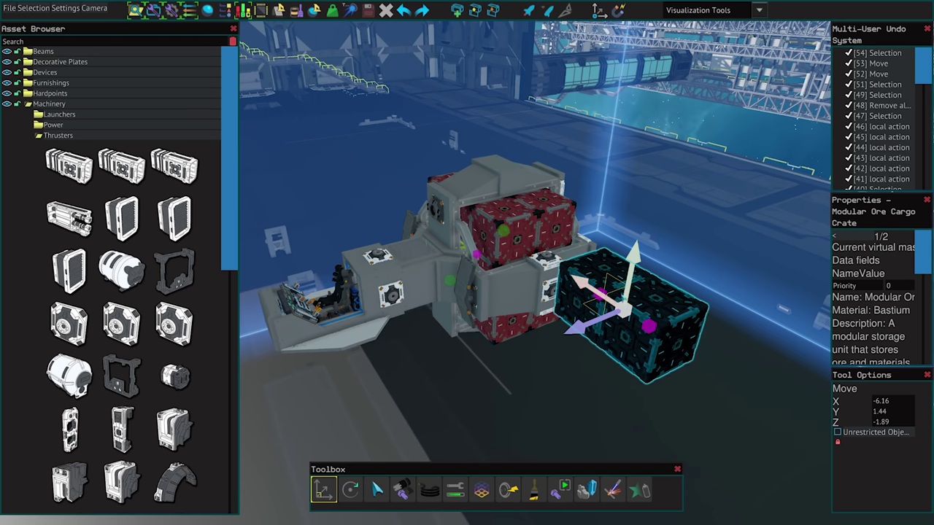
left_click(588, 295, "shift")
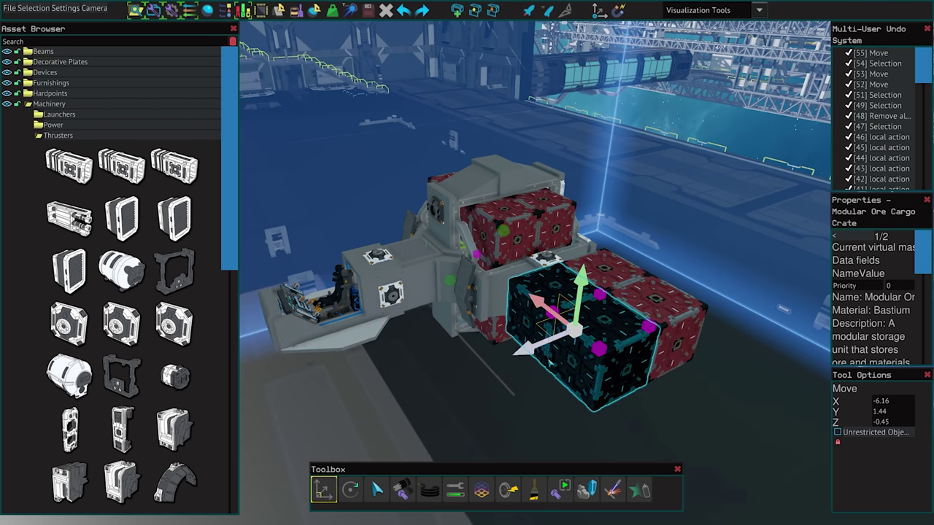
left_click(550, 399)
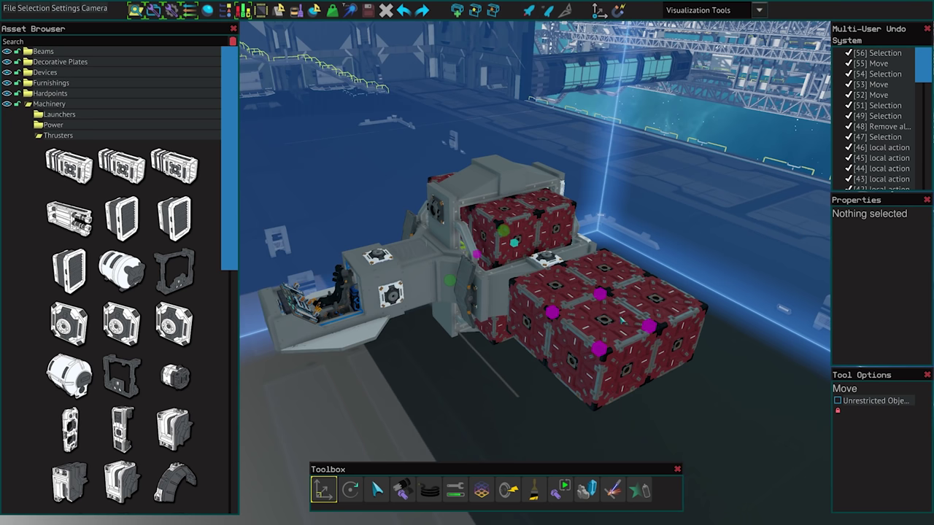
Step: Select all four copied Modular Ore Cargo Crates beside the ship and delete them
left_click(617, 275)
left_click(653, 310, "shift")
left_click(595, 340, "shift")
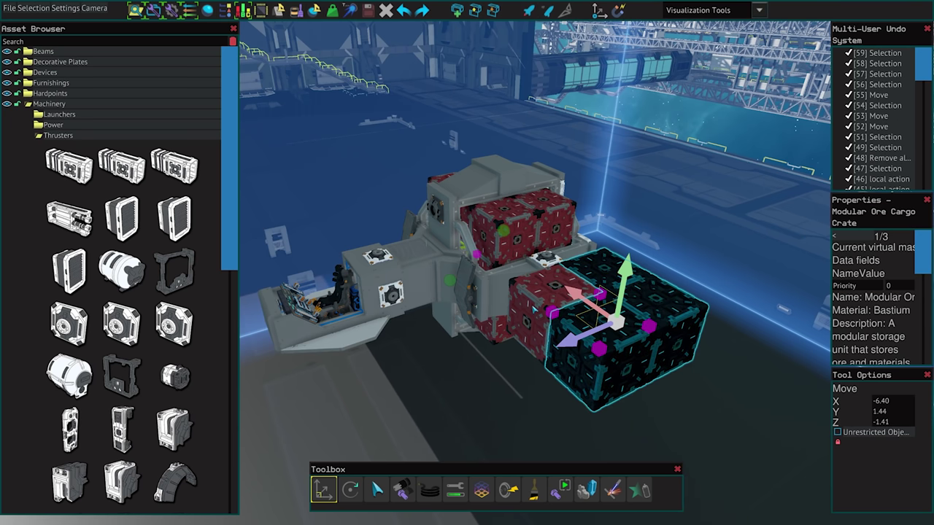
left_click(536, 309, "shift")
key("Delete")
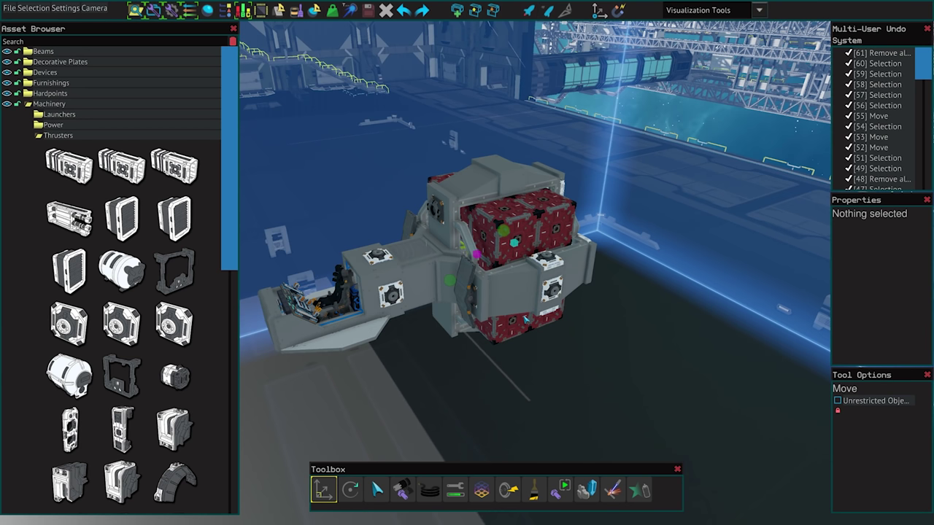
Step: Copy the Plate Triangle 48x144x144 cm from the side frame to beside the ship, and delete the copy
left_click(515, 305)
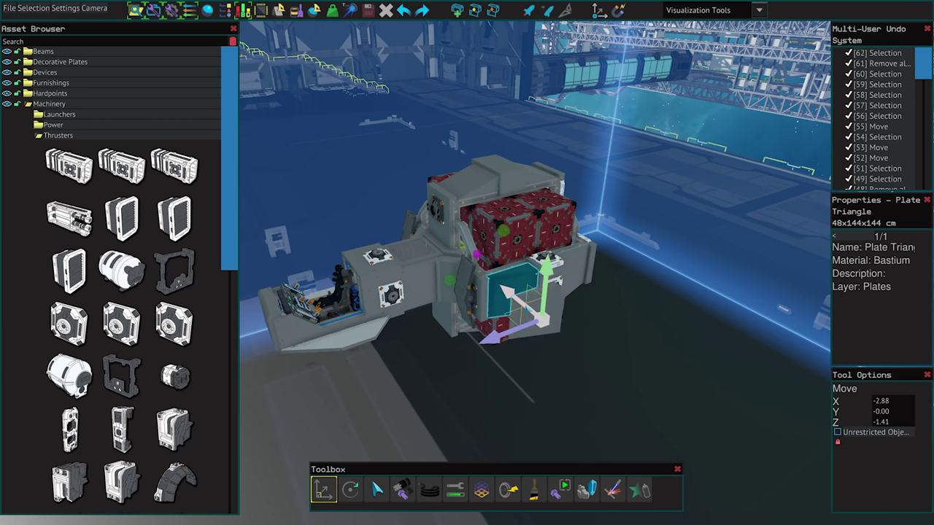
left_click_drag(515, 305, 561, 351)
left_click(543, 407)
left_click(611, 386)
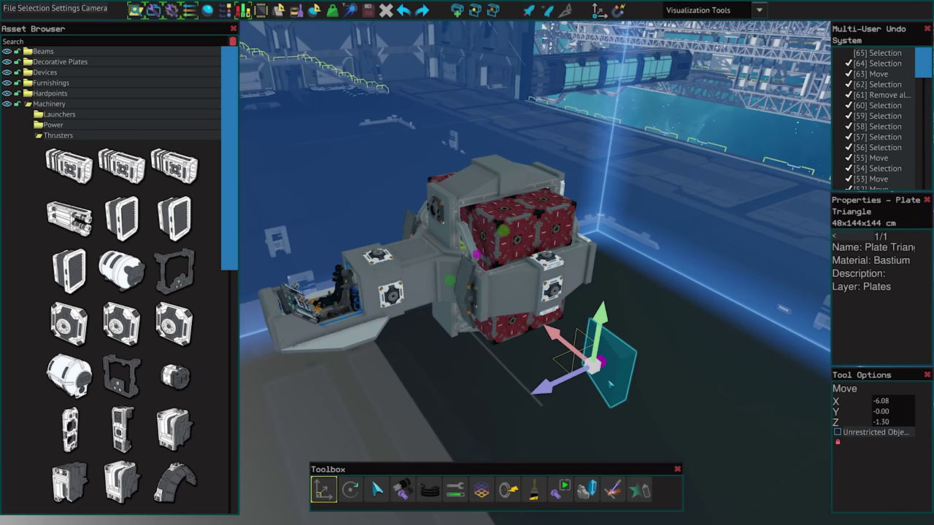
key("Delete")
Step: Deselect the Plate Triangle in the side frame and inspect the ship's structure with the Durability tool
left_click(452, 491)
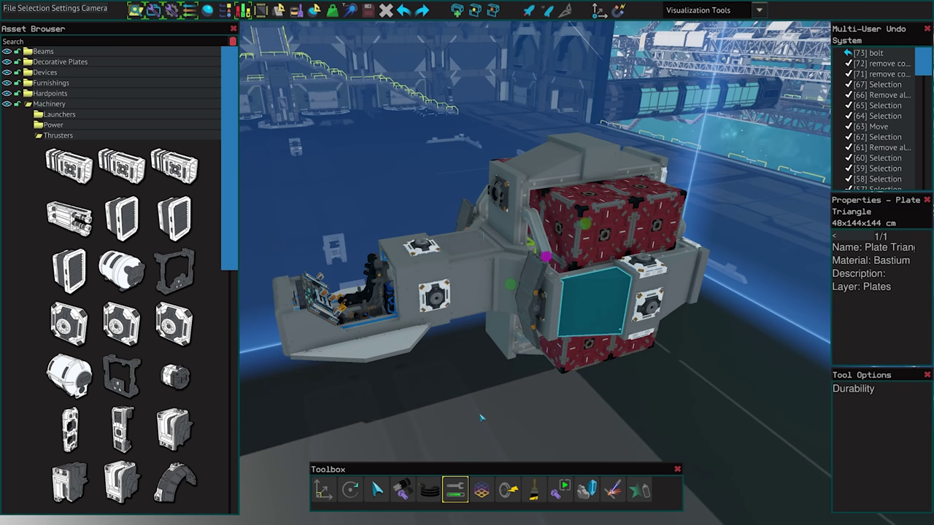
key("1")
left_click(479, 414)
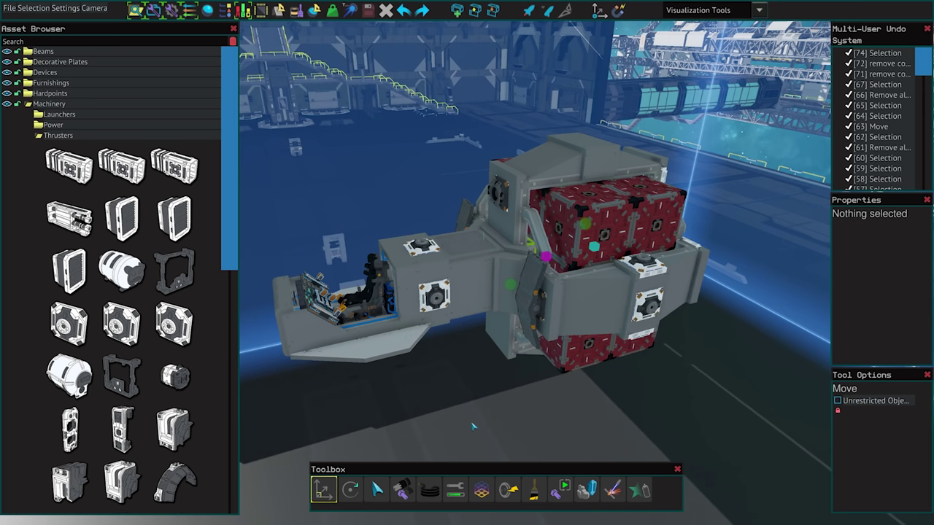
left_click(455, 491)
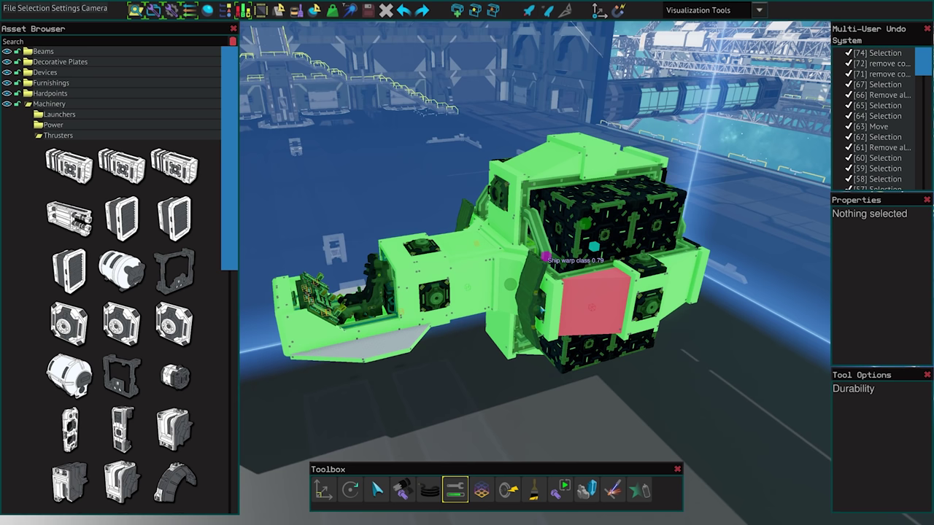
Step: Inspect the connections of the red plate on the side of the cargo hold with the Durability tool
left_click(593, 310)
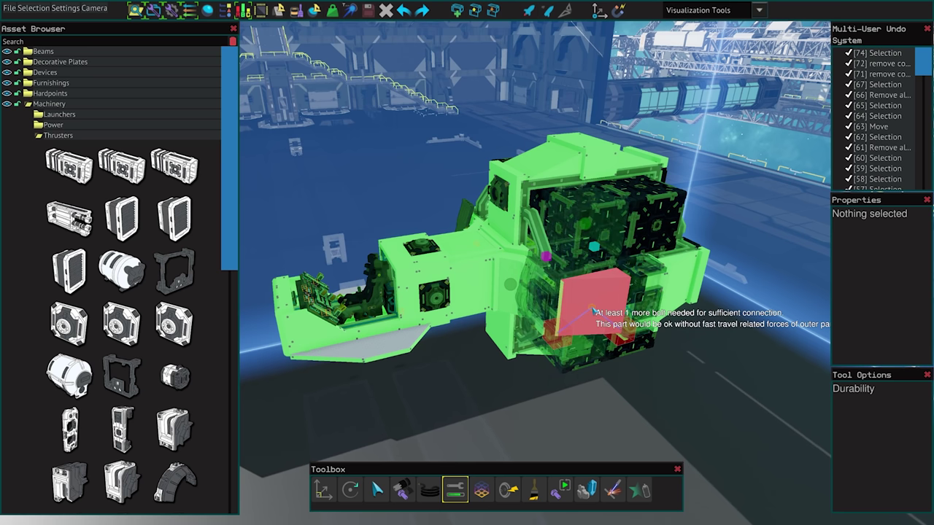
right_click_drag(592, 310, 656, 332)
key("w")
key("w")
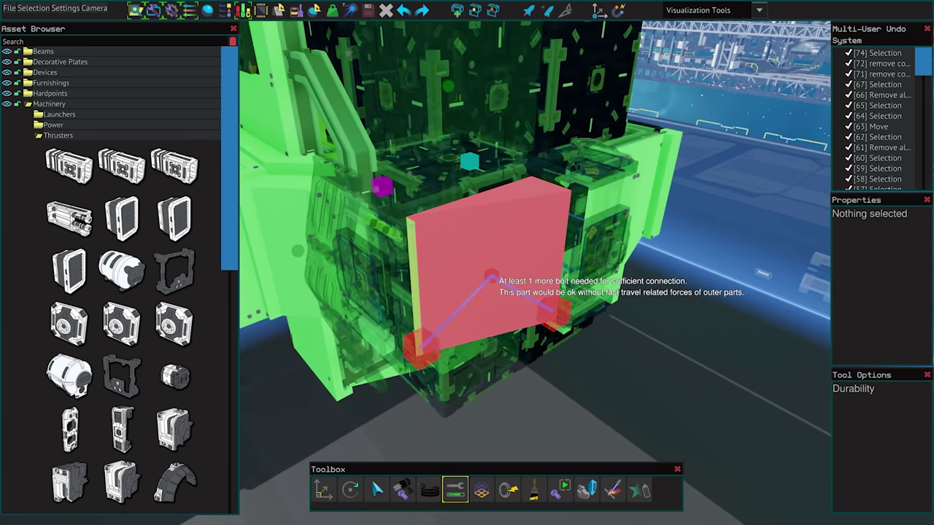
Step: Add a bolt at the upper rear corner of the red plate on the cargo hold's side
key("b")
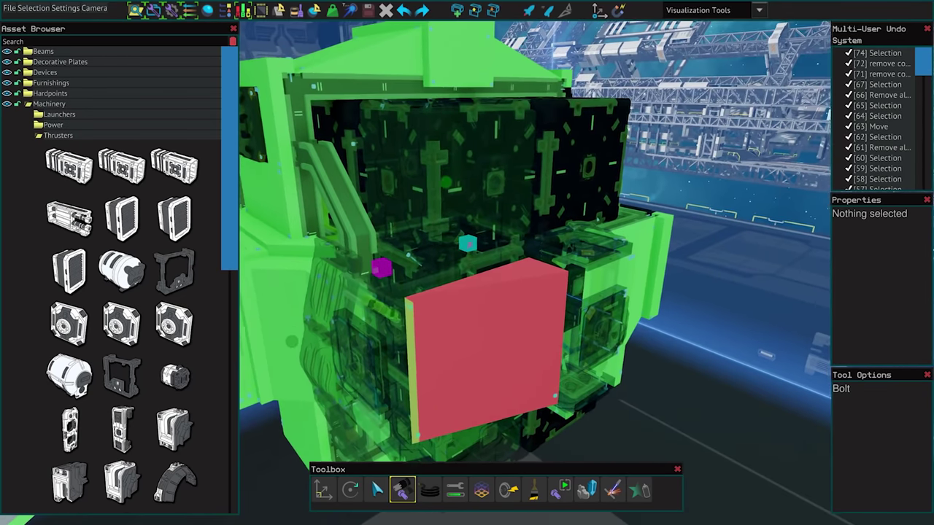
key("w")
key("d")
right_click_drag(467, 260, 467, 263)
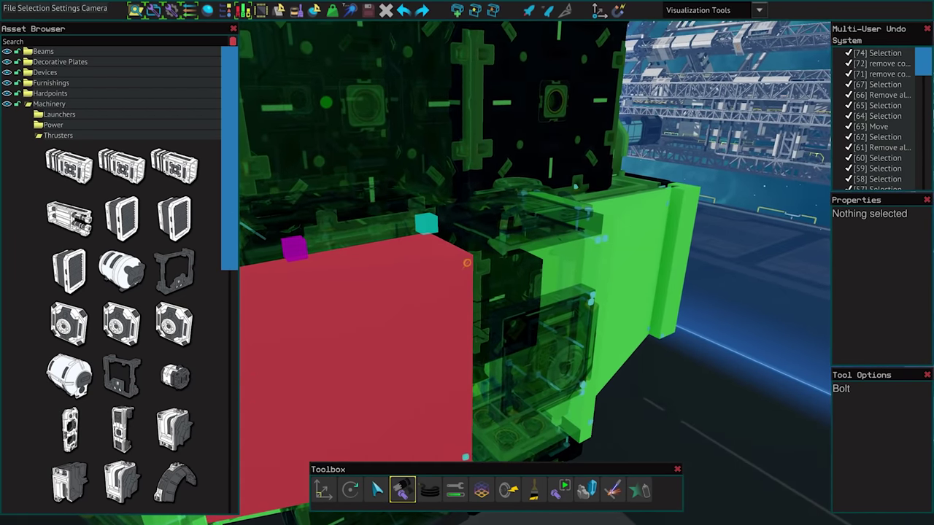
left_click(467, 263)
key("s")
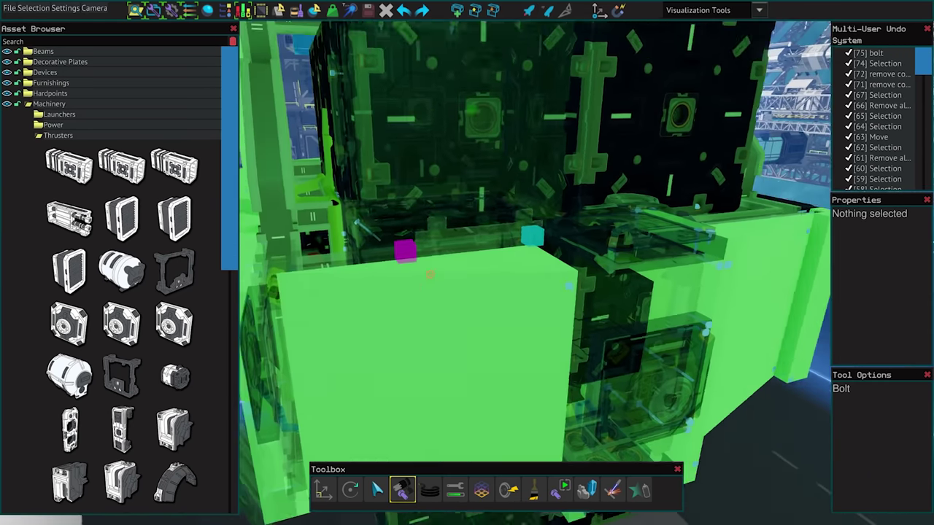
Step: Recheck the bolted plate and the whole ship with the Durability tool, including the wireframe view of the ship's structure
key("6")
key("a")
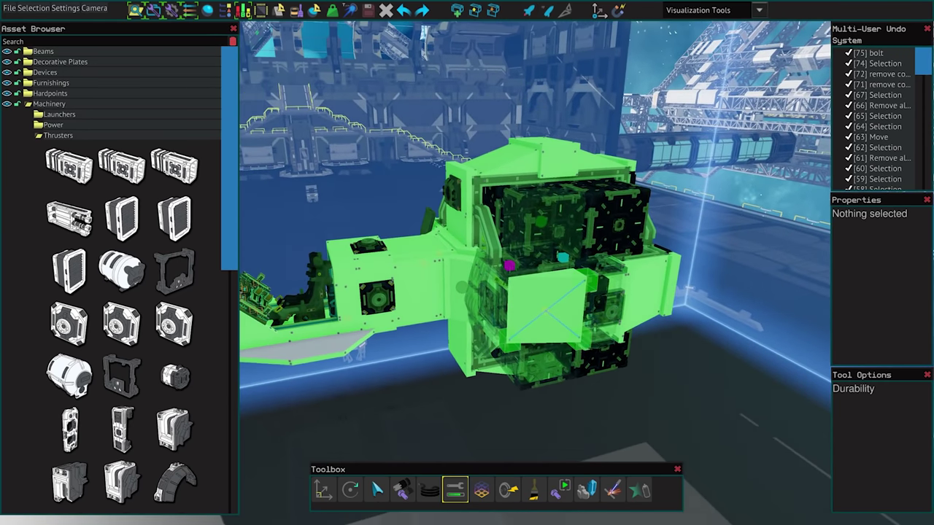
key("w")
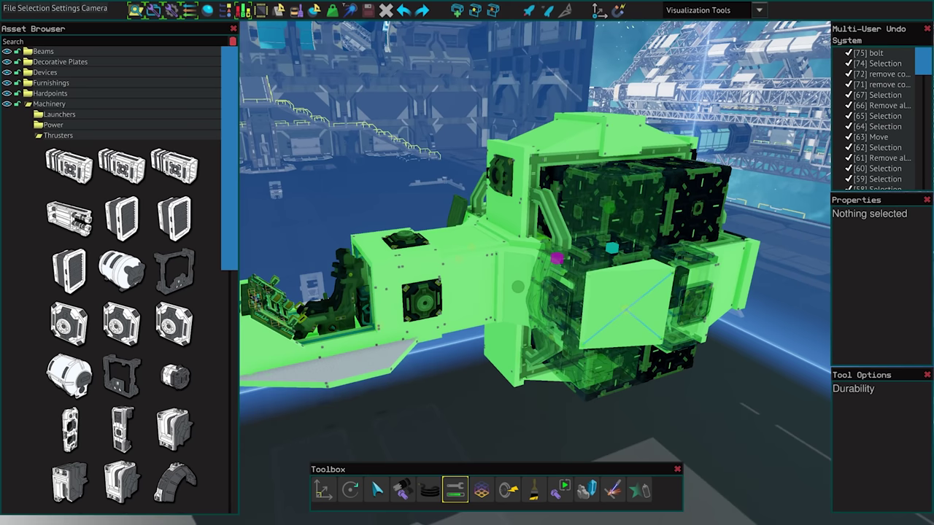
right_click_drag(626, 307, 728, 321)
right_click_drag(324, 327, 279, 324)
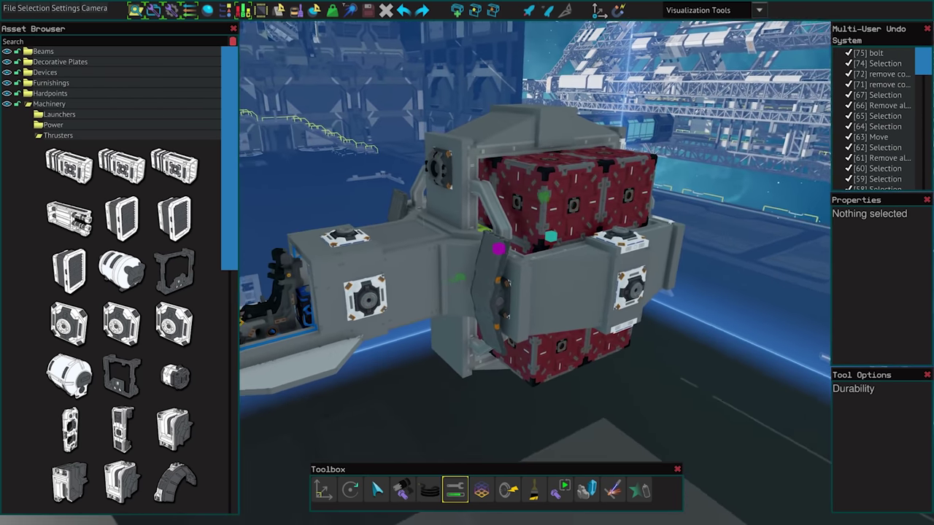
right_click_drag(467, 262, 443, 262)
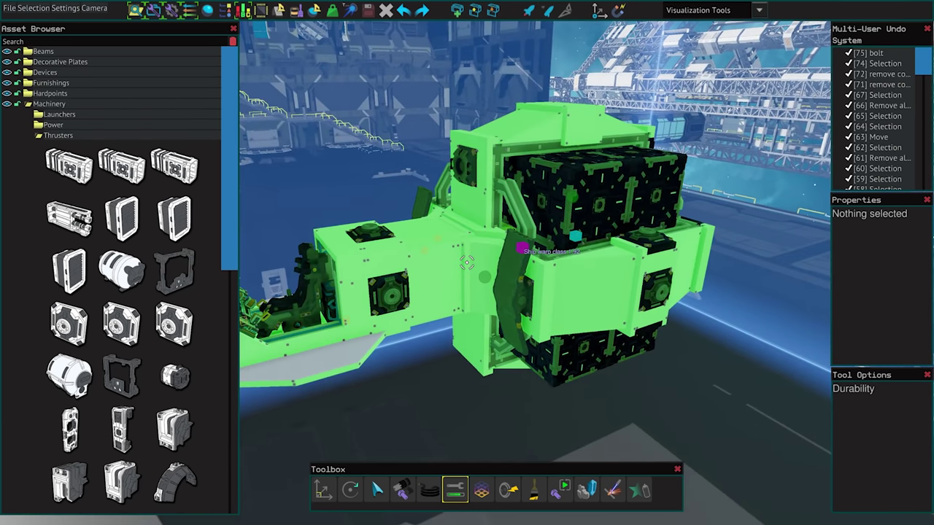
key("x")
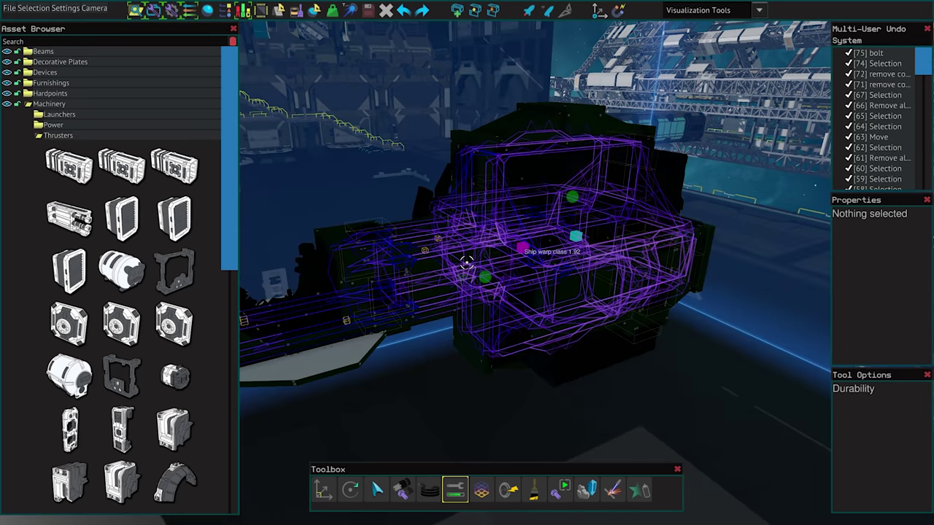
key("a")
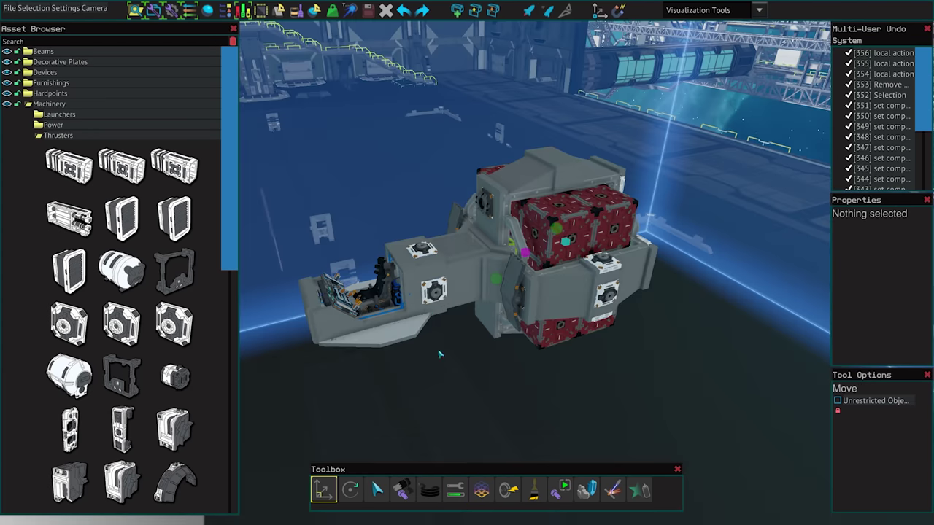
Step: Select the Plate Basic on the roof behind the cockpit seat and raise it to Y 1.41
left_click(483, 494)
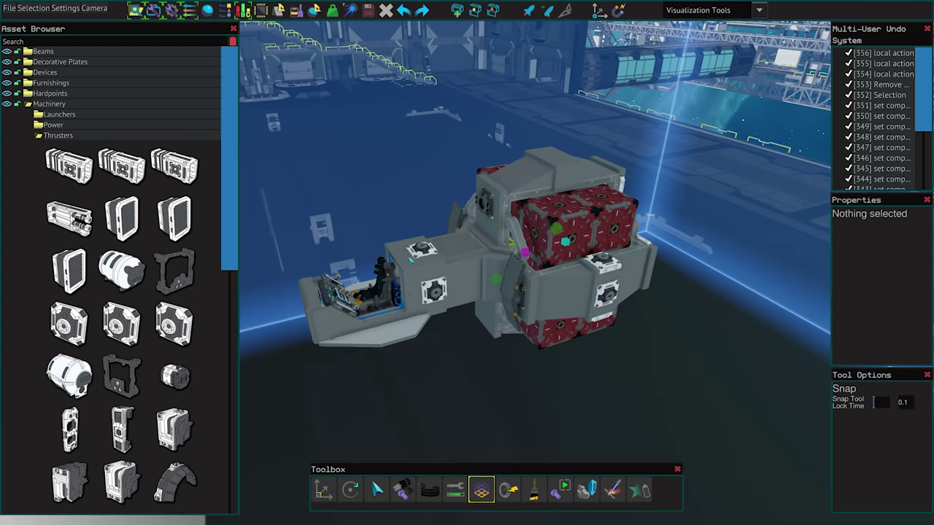
left_click(412, 257)
scroll(437, 261, "up", 5)
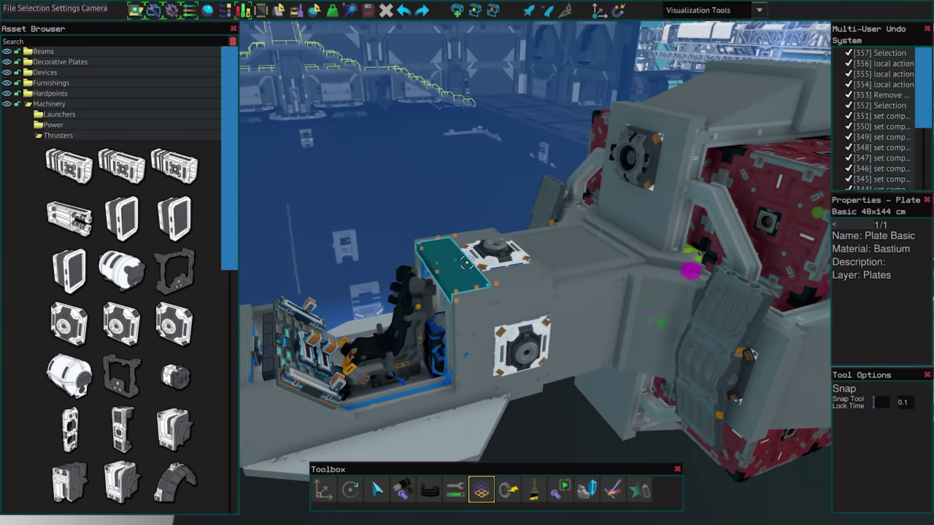
key("1")
left_click_drag(467, 262, 467, 263)
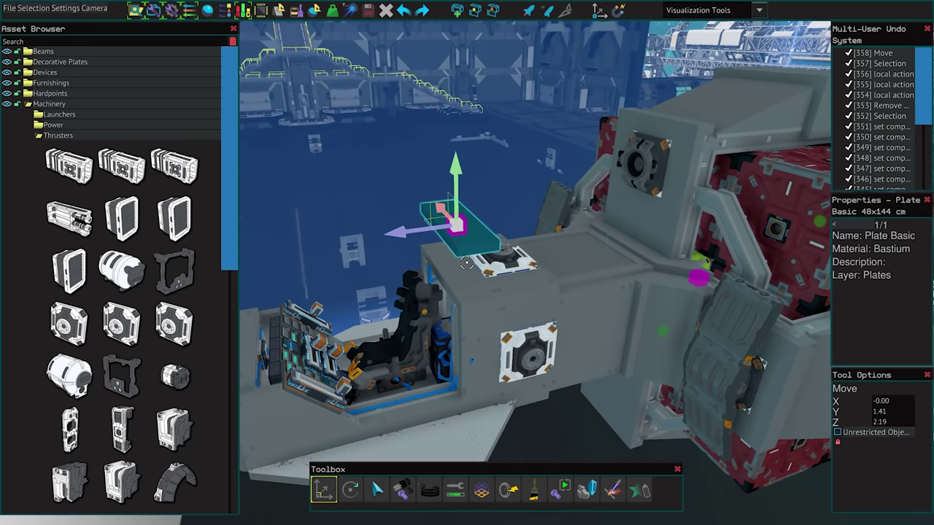
Step: Snap the raised Plate Basic by its lower front corner onto the top corner of the cockpit frame
key("7")
scroll(466, 264, "up", 5)
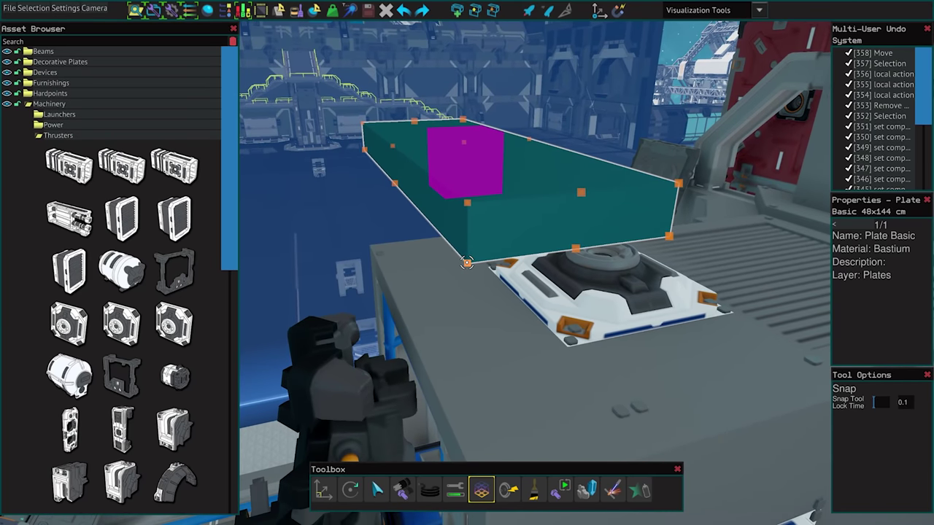
left_click(466, 263)
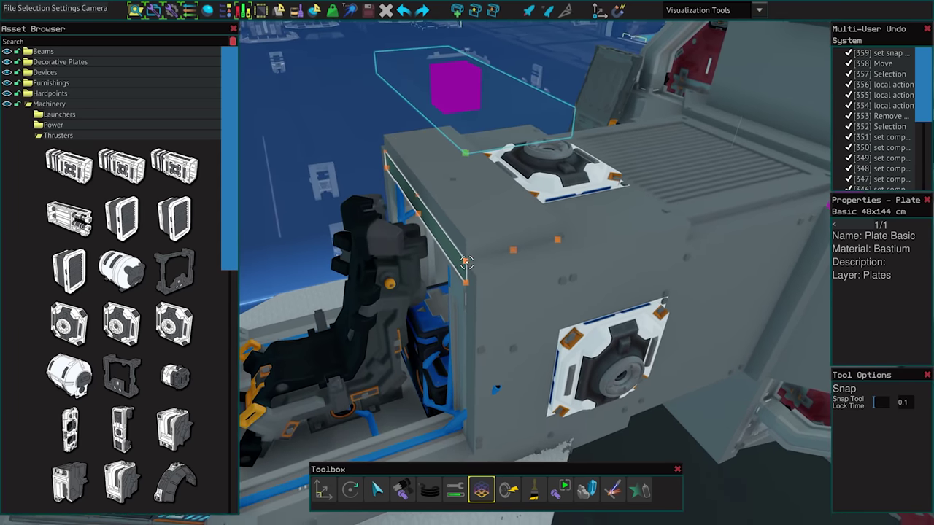
left_click(466, 263)
right_click_drag(466, 263, 466, 263)
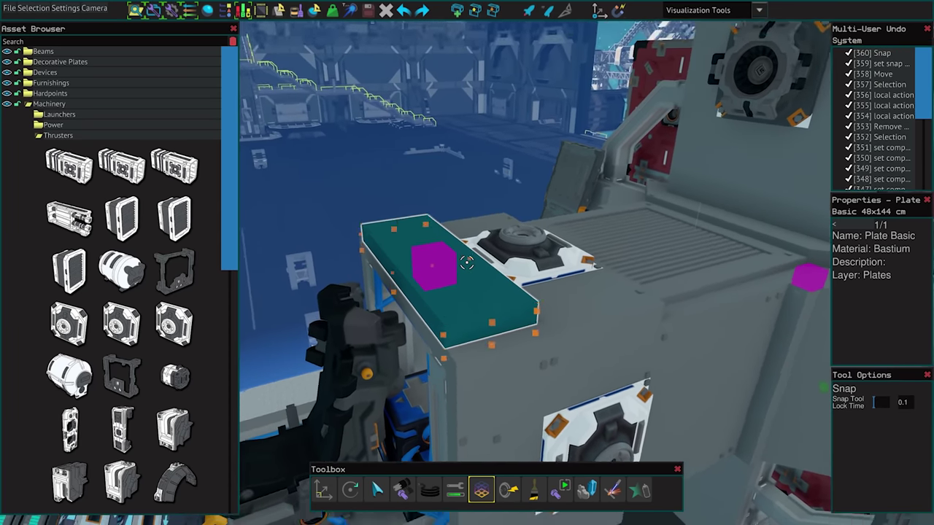
Step: Raise the Plate Basic to Y 1.44 and snap it by its lower front corner back onto the cockpit frame
key("1")
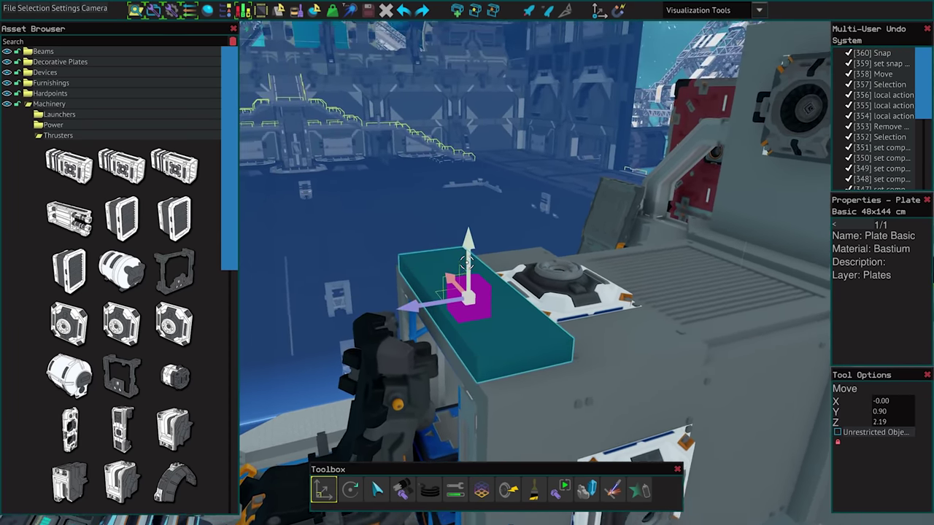
left_click_drag(466, 263, 466, 263)
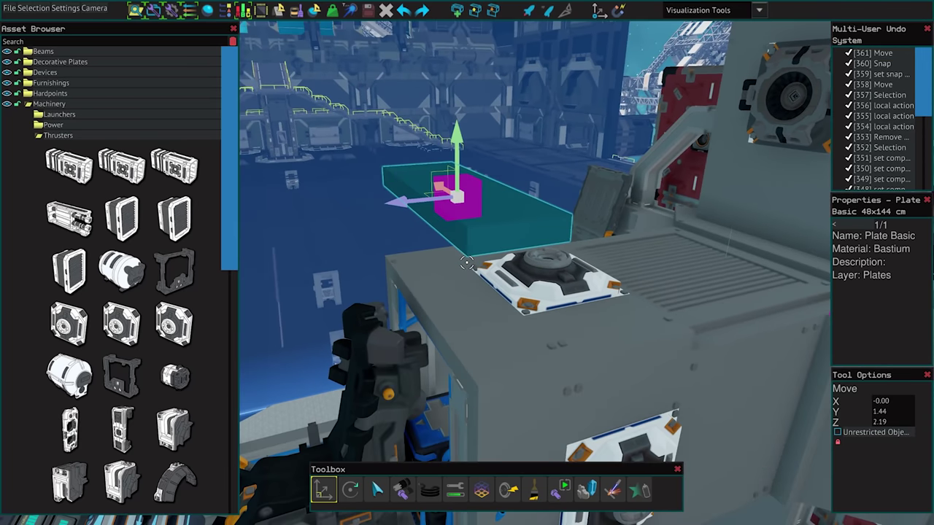
key("7")
left_click(466, 263)
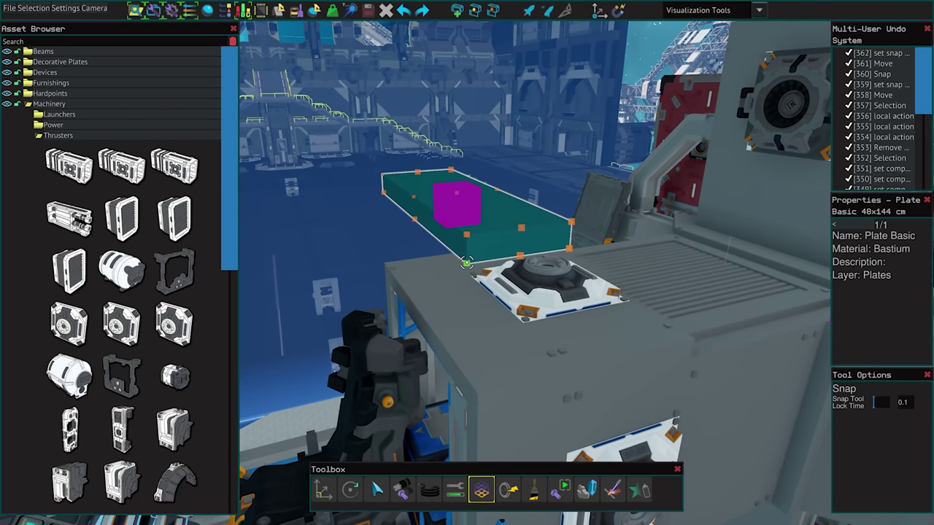
right_click_drag(466, 263, 466, 264)
left_click(466, 263)
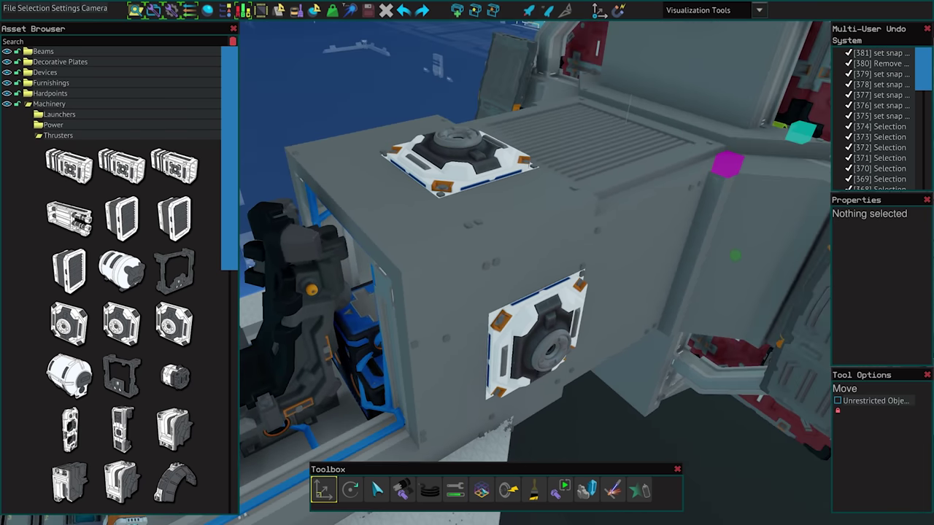
Step: Place a socket on the side wall behind the cockpit and run a cable to it from the frame's lower edge
left_click(509, 491)
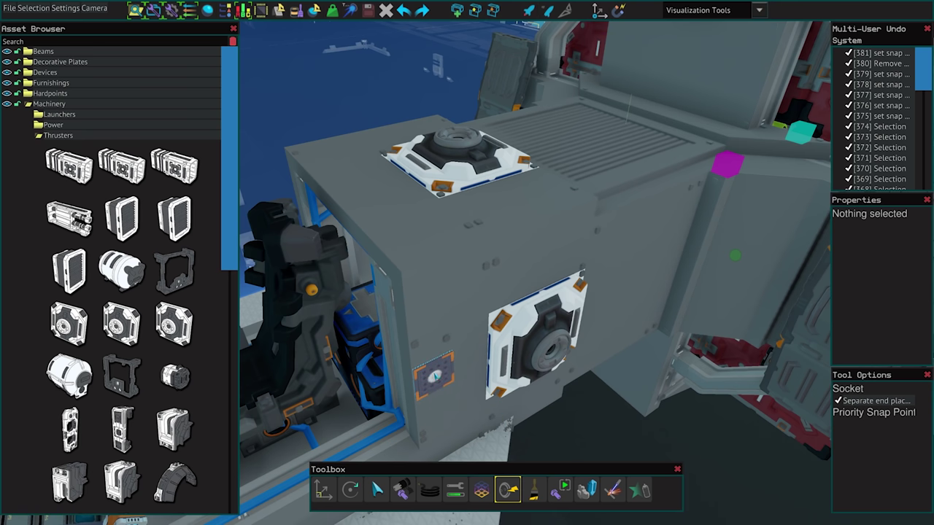
left_click(435, 374)
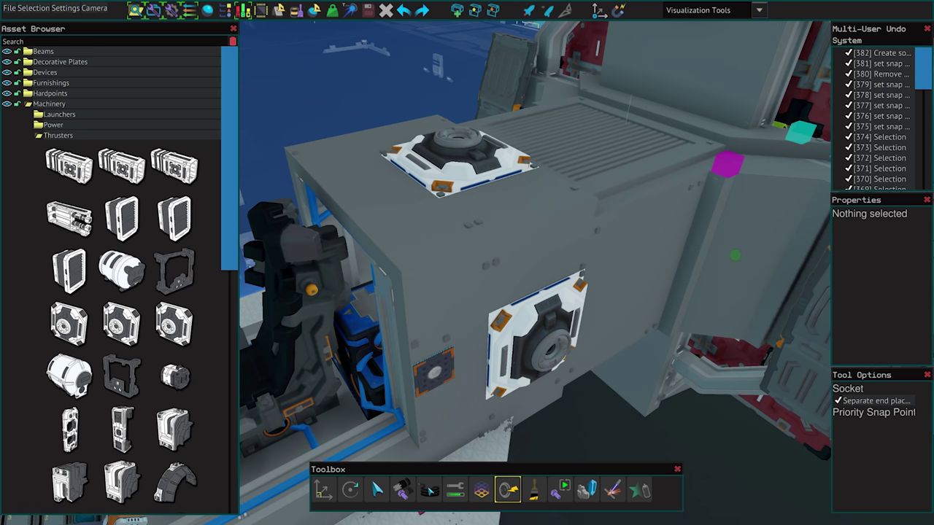
left_click(430, 491)
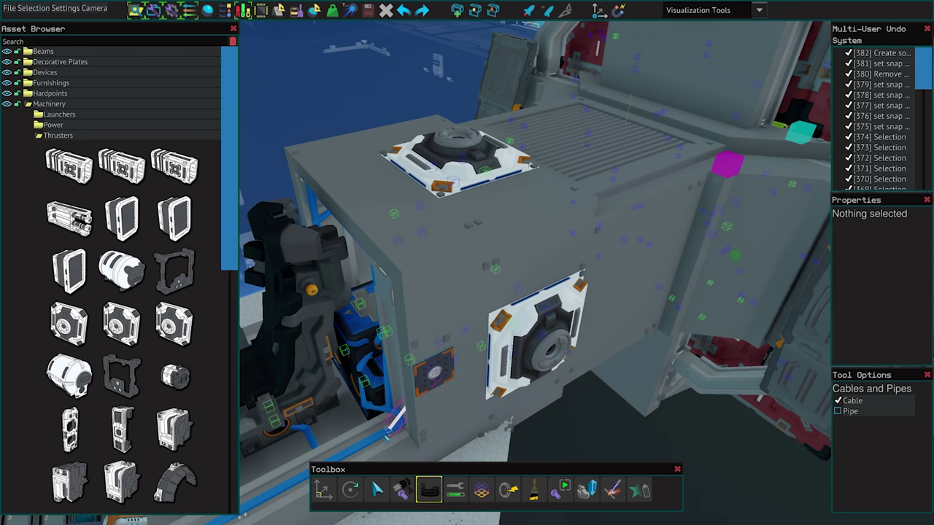
left_click(407, 425)
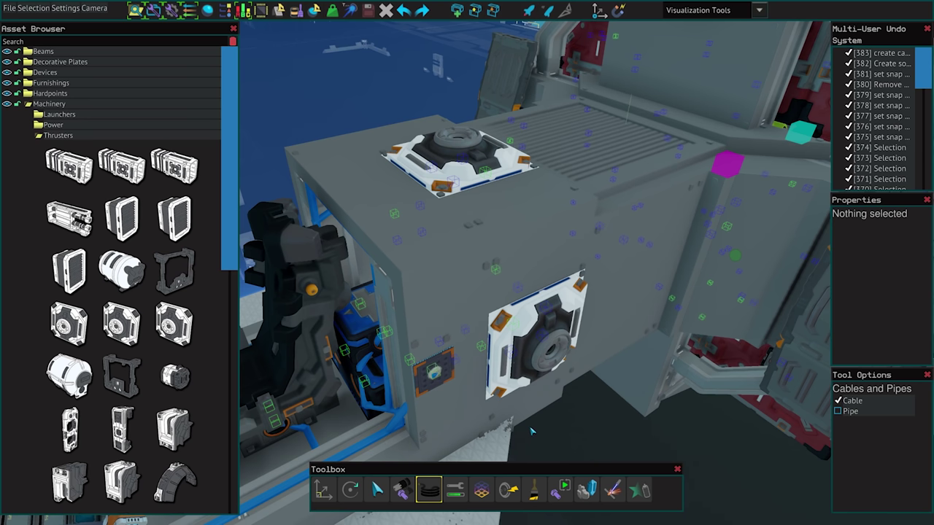
right_click_drag(529, 431, 467, 263)
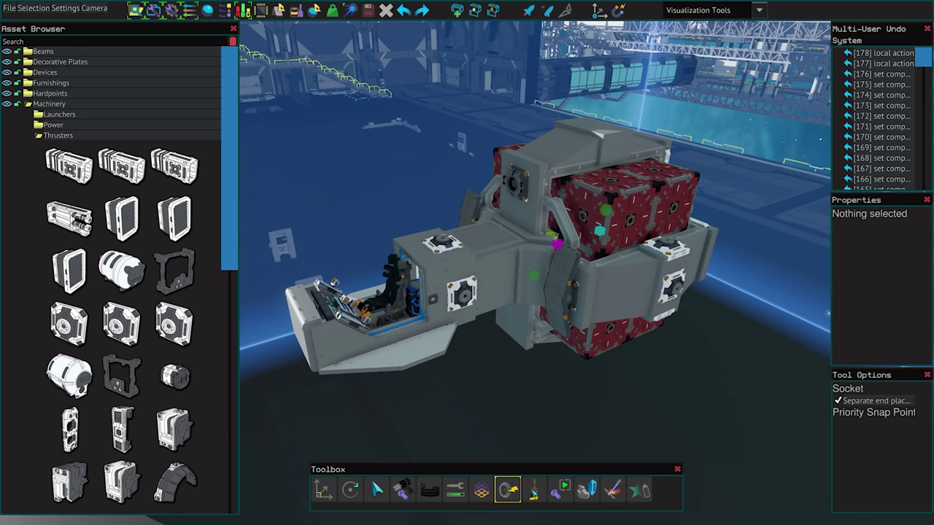
Step: Activate the Paint tool, place the Paint Colors window beside the ship, and set the brush radius to 0.0
left_click(533, 493)
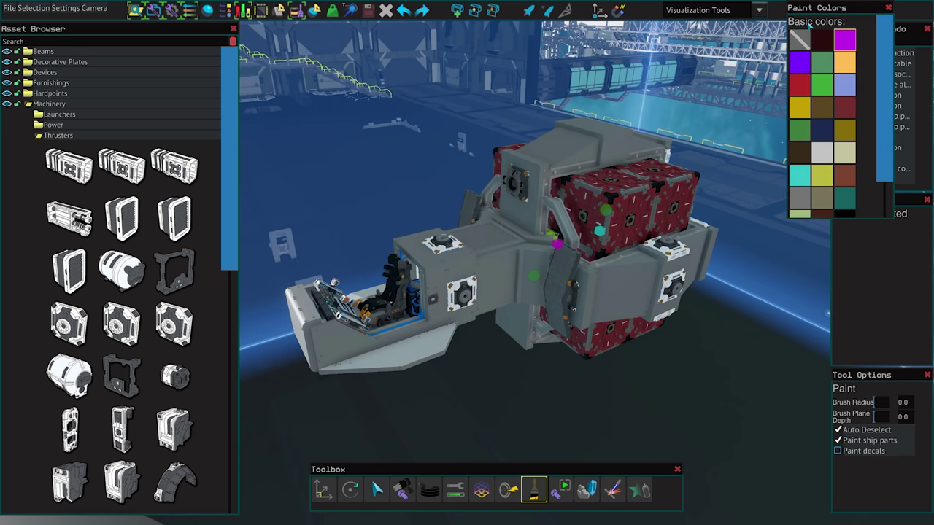
mouse_move(809, 24)
left_mouse_down()
mouse_move(807, 55)
mouse_move(739, 66)
left_mouse_up()
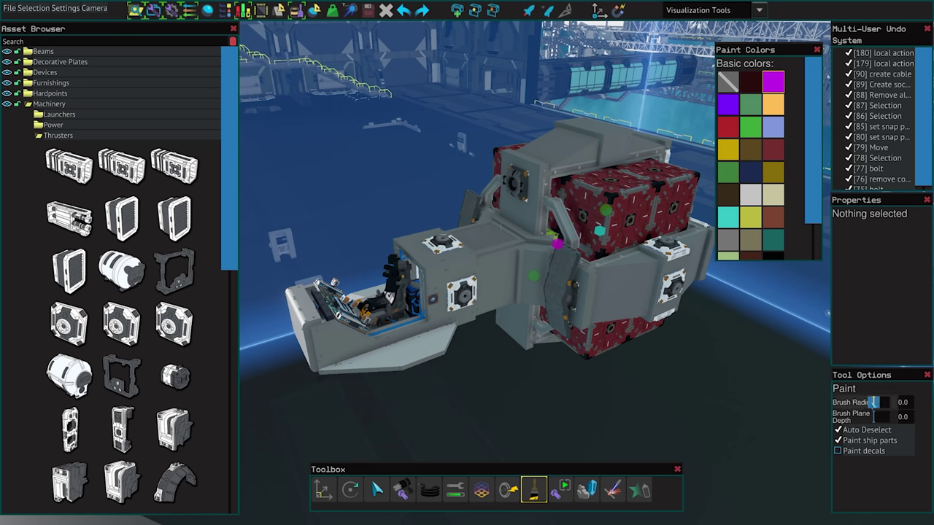
left_click_drag(884, 410, 871, 407)
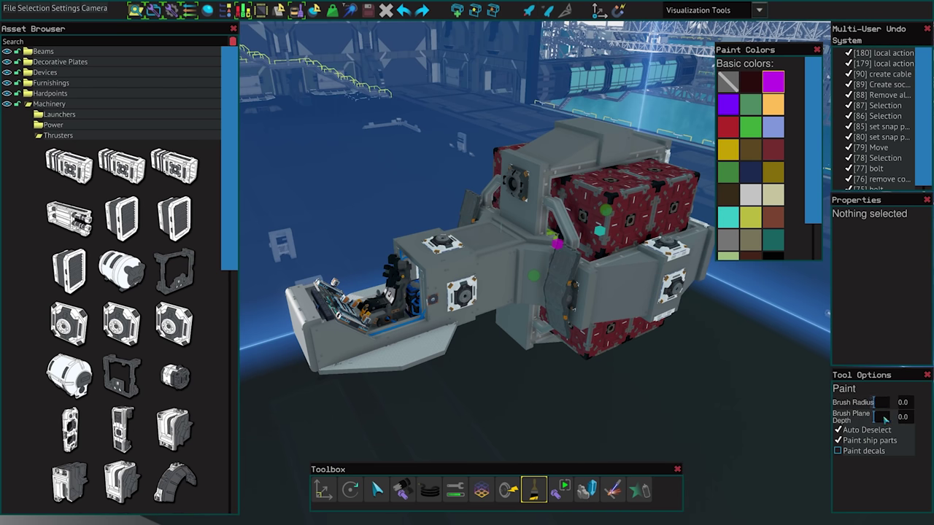
Step: Brush the gray-coded material onto plates around the upper frame, and paint the upper frame and cockpit section purple
left_click(586, 490)
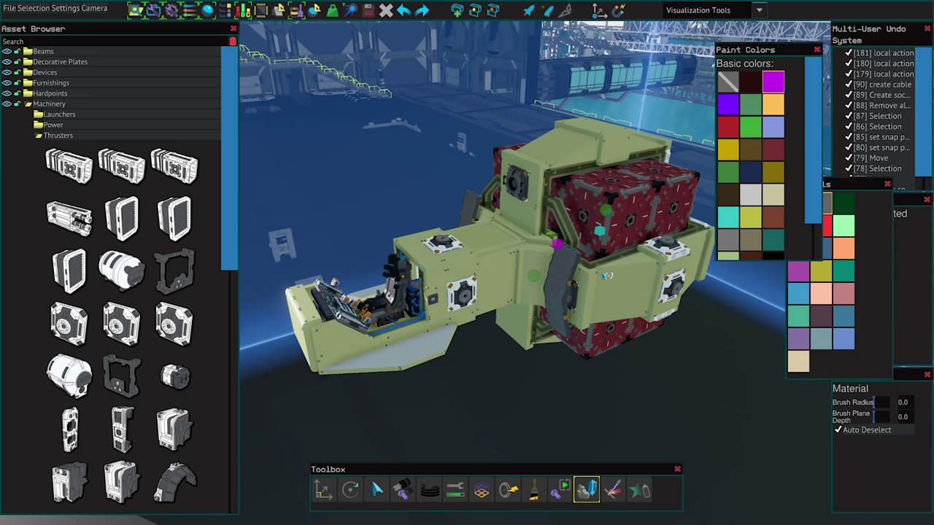
mouse_move(580, 238)
left_mouse_down()
mouse_move(557, 201)
mouse_move(593, 171)
mouse_move(650, 156)
mouse_move(547, 152)
mouse_move(530, 277)
left_mouse_up()
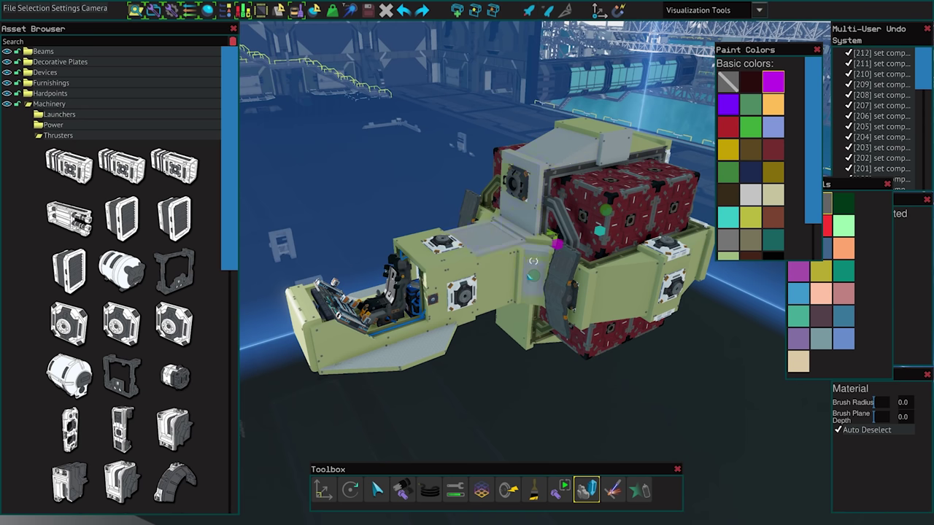
left_click(774, 84)
mouse_move(624, 138)
left_mouse_down()
mouse_move(540, 159)
mouse_move(501, 268)
mouse_move(391, 324)
mouse_move(321, 303)
mouse_move(444, 244)
mouse_move(489, 300)
mouse_move(440, 292)
left_mouse_up()
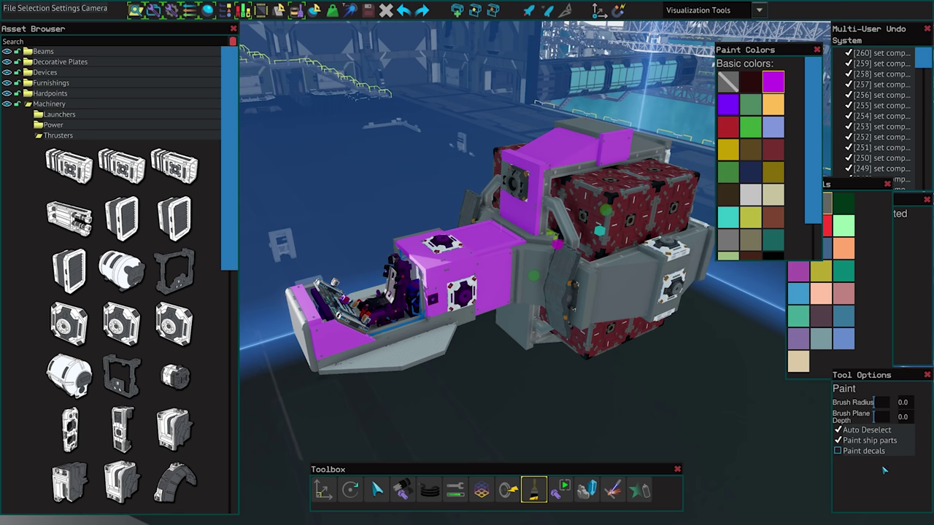
Step: Examine the options of the Autobolt, Paint and Welding tools
left_click(560, 490)
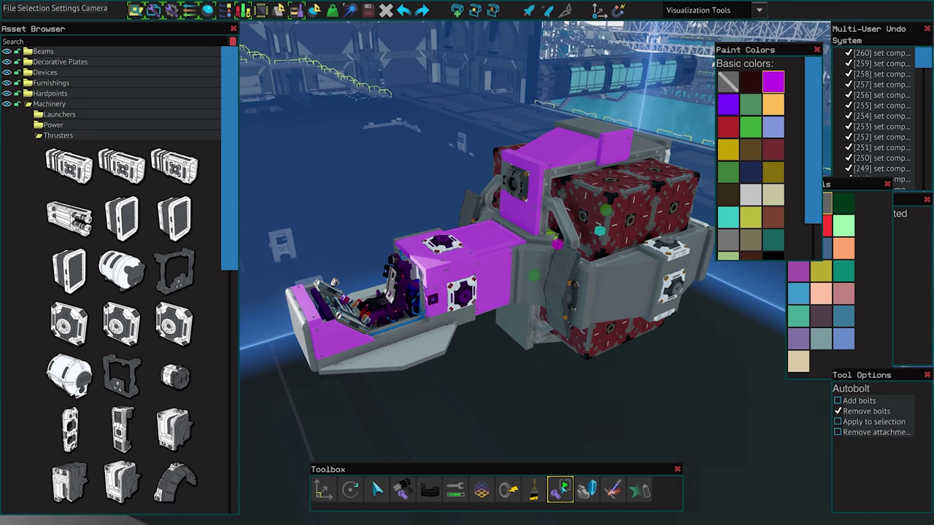
left_click(536, 490)
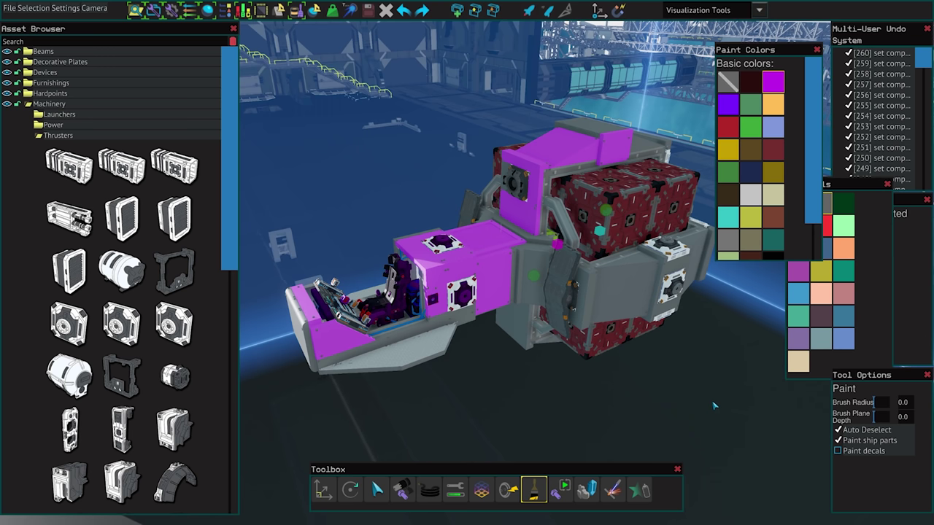
left_click(612, 489)
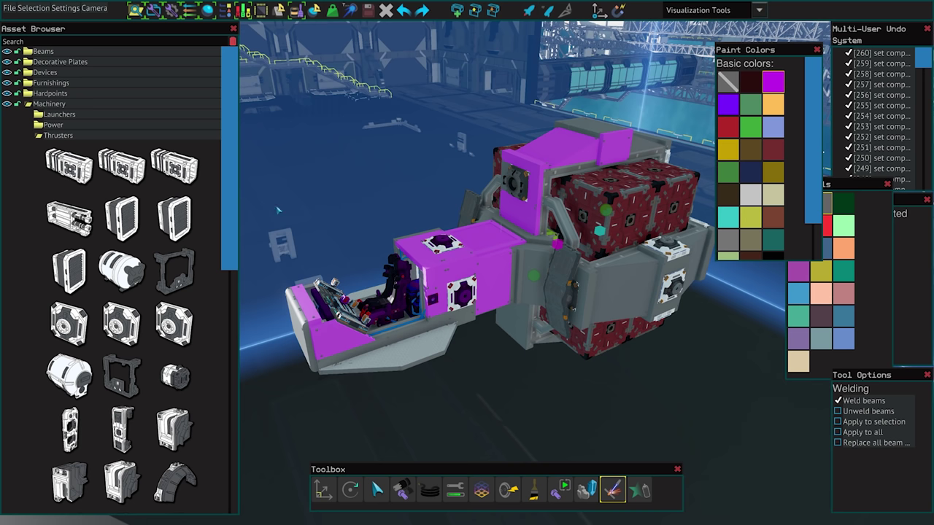
Step: Isolate the Beams category and unweld three connected beams at the side corner of the rear cargo frame with the Welding tool
left_click(8, 52, "ctrl")
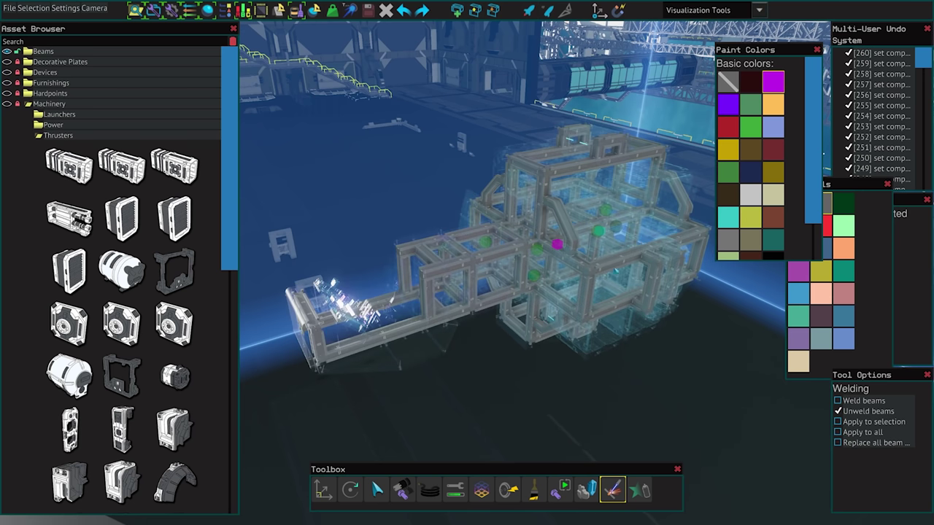
left_click(610, 263)
left_click(589, 271)
left_click(569, 258)
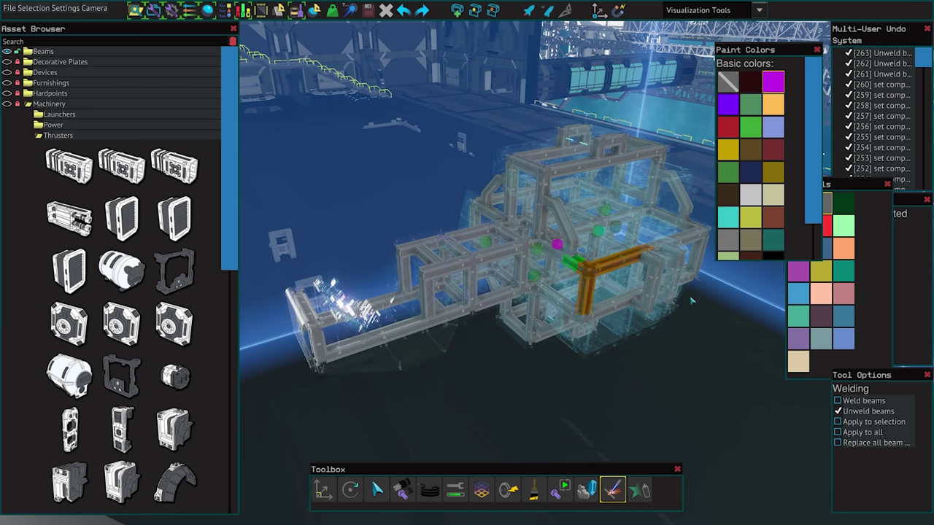
Step: Switch the Welding tool to Weld beams and weld the beams at the rear cargo frame's corner together
left_click(838, 401)
left_click(636, 253)
left_click(610, 264)
left_click(587, 270)
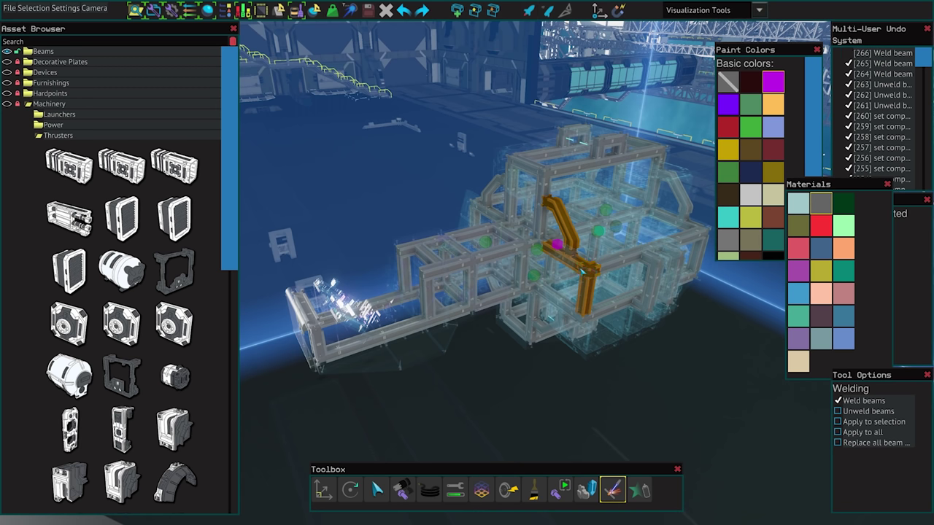
left_click(583, 271)
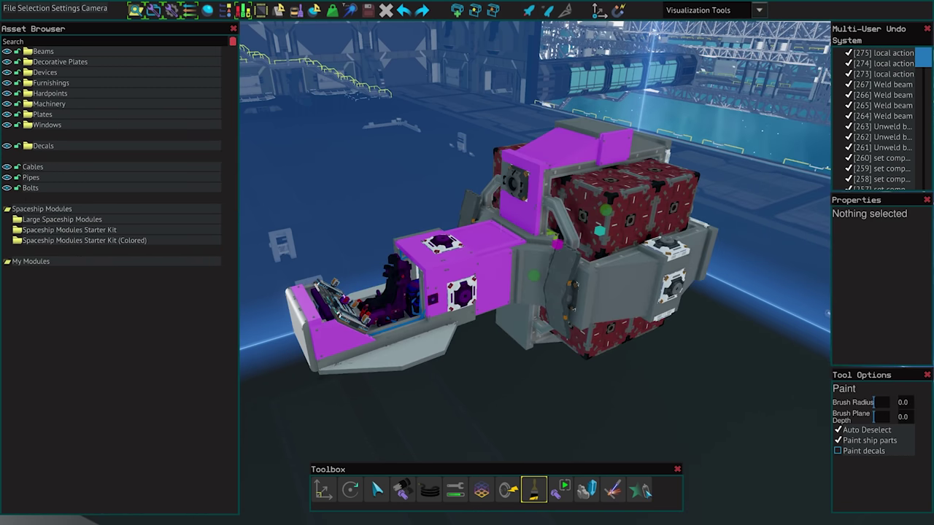
Step: Activate the Decal Tool and place the triple-chevron flat-shape decal on the purple side wall behind the cockpit
left_click(644, 488)
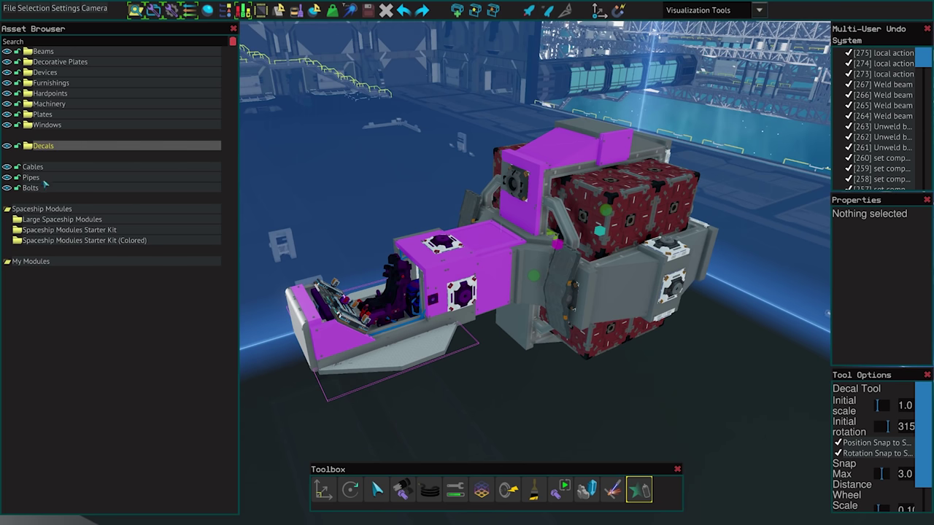
left_click(43, 146)
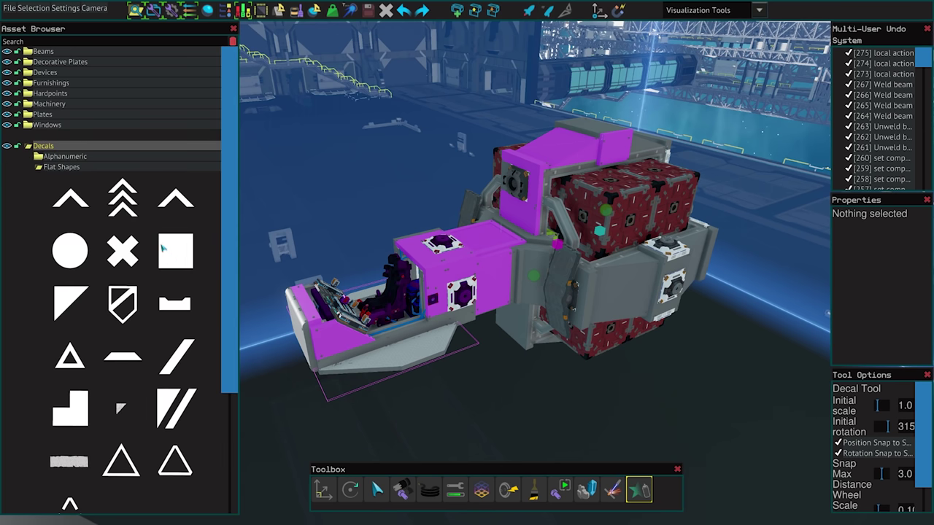
left_click(138, 214)
left_click(494, 281)
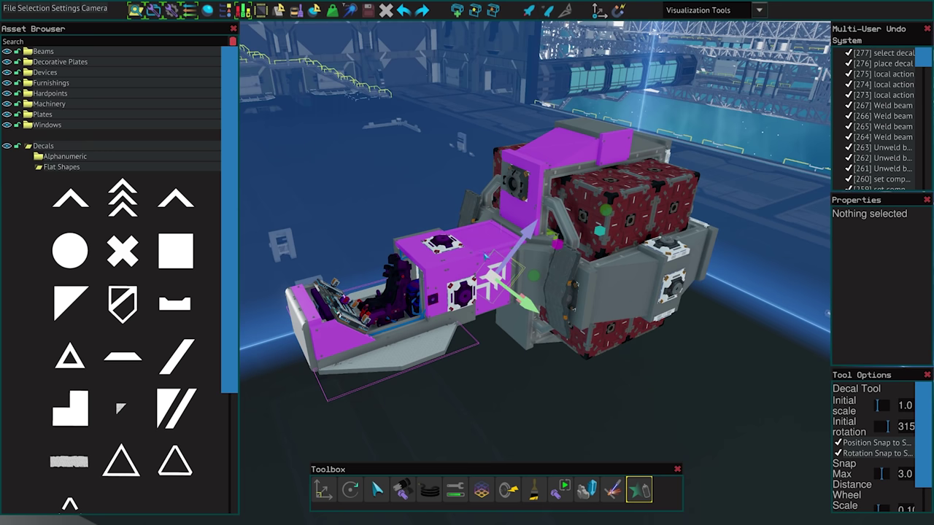
Step: Place a second triple-chevron decal on the purple top plate behind the cockpit, rotate it along the hull, and deselect it
left_click(136, 207)
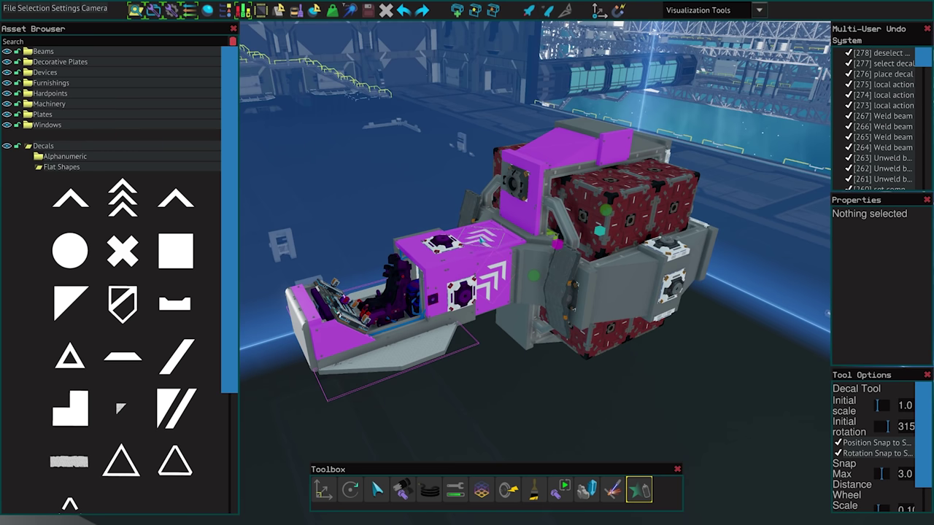
left_click(480, 249)
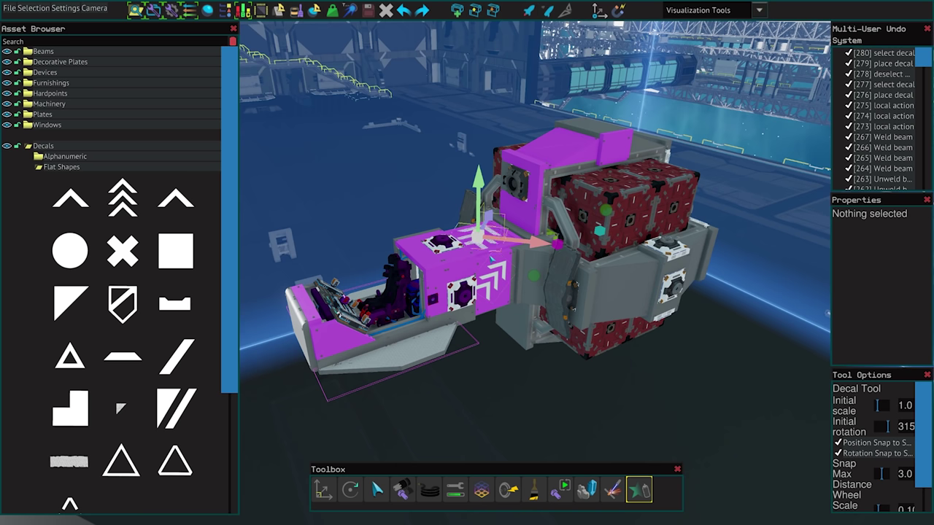
scroll(491, 259, "down", 1)
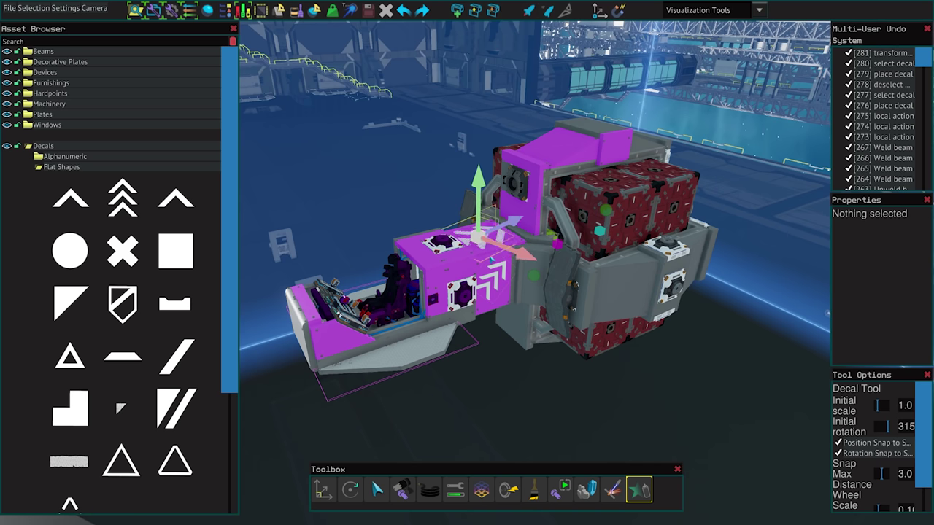
left_click(544, 365)
left_click(545, 367)
left_click(545, 367)
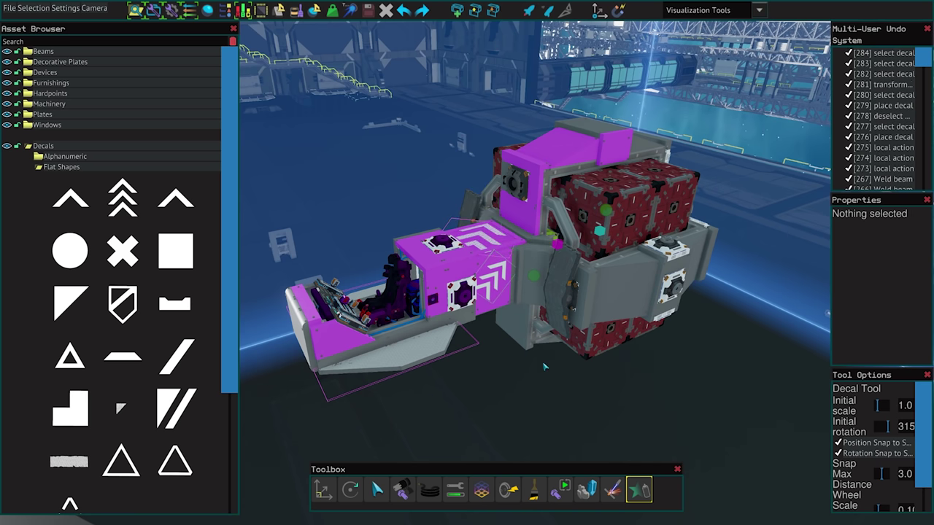
left_click(495, 280)
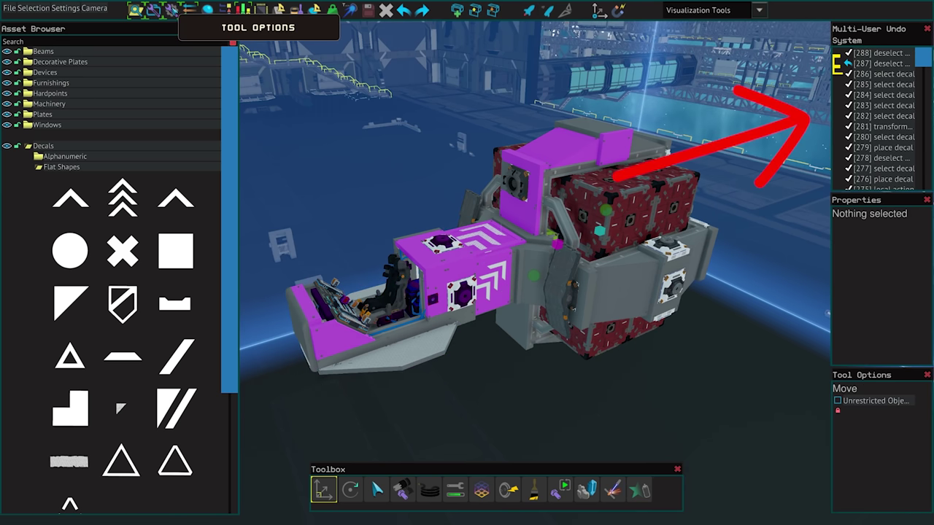
Step: Hide and reshow the Multi-User Undo System window, and undo and redo an older "set comp..." entry in its history
left_click(193, 10)
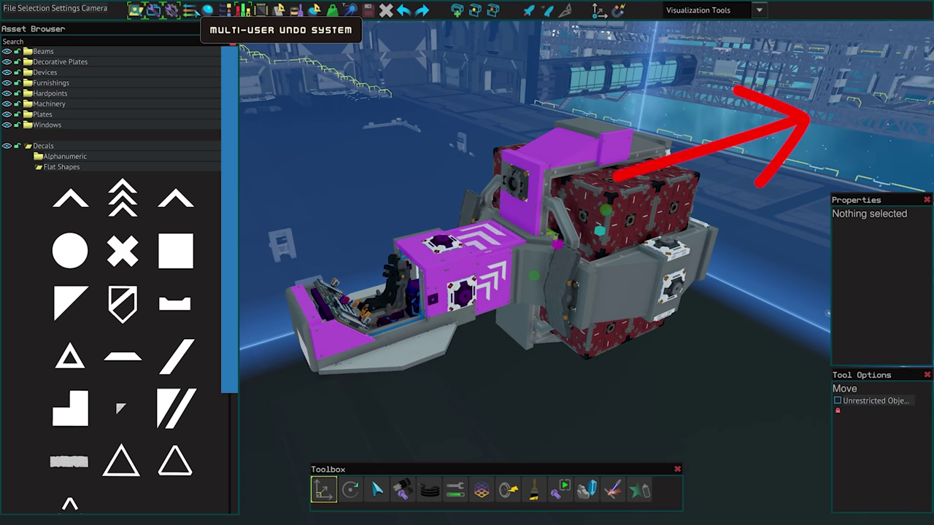
left_click(194, 11)
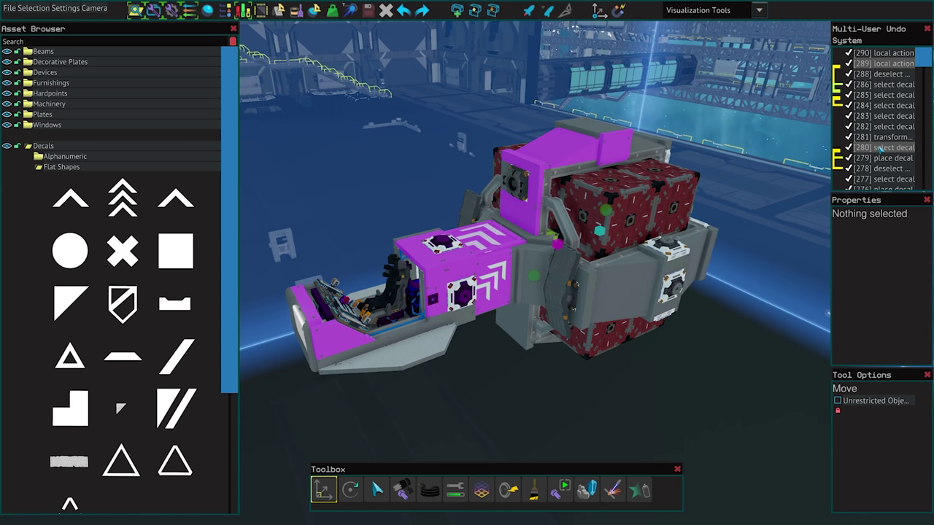
scroll(880, 148, "down", 10)
scroll(880, 148, "up", 5)
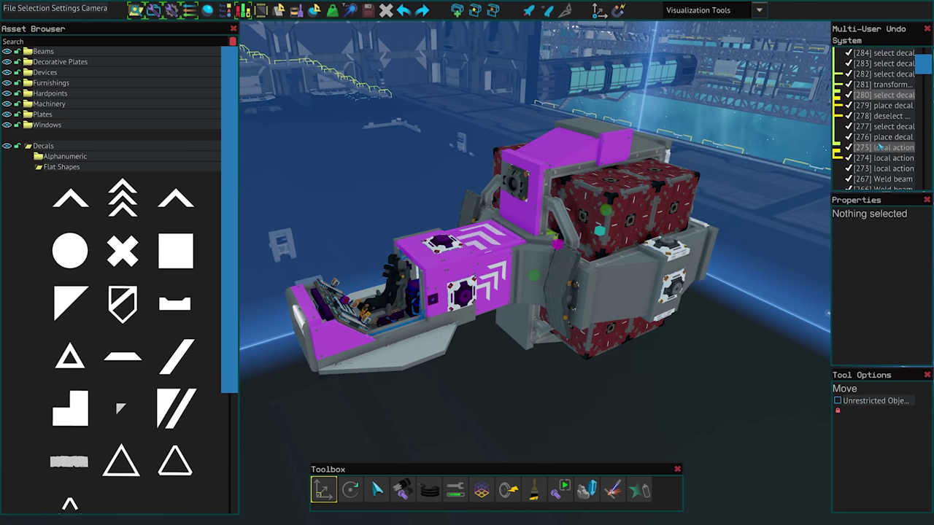
right_click(874, 121)
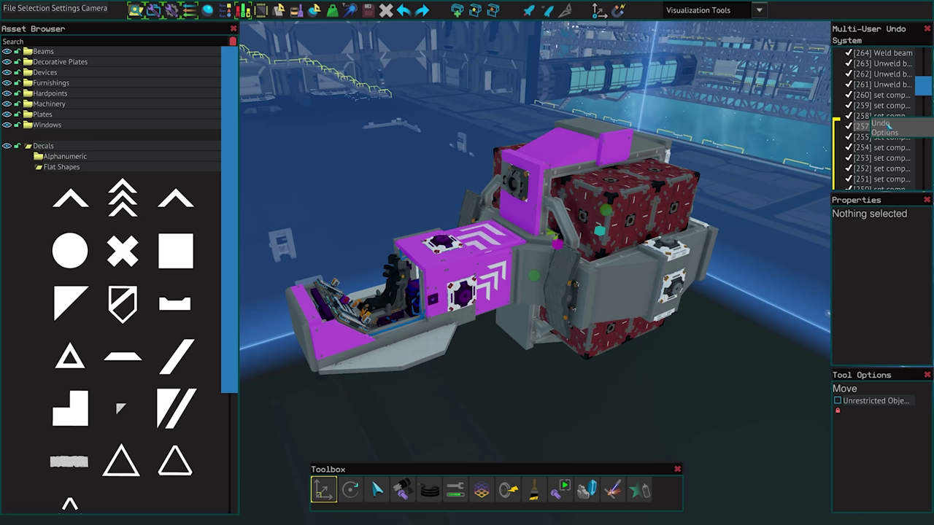
left_click(885, 124)
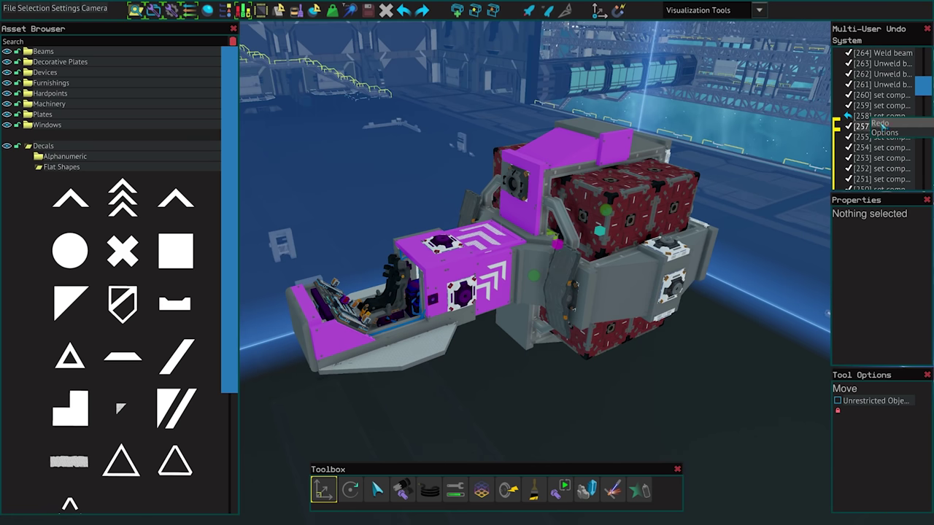
left_click(880, 124)
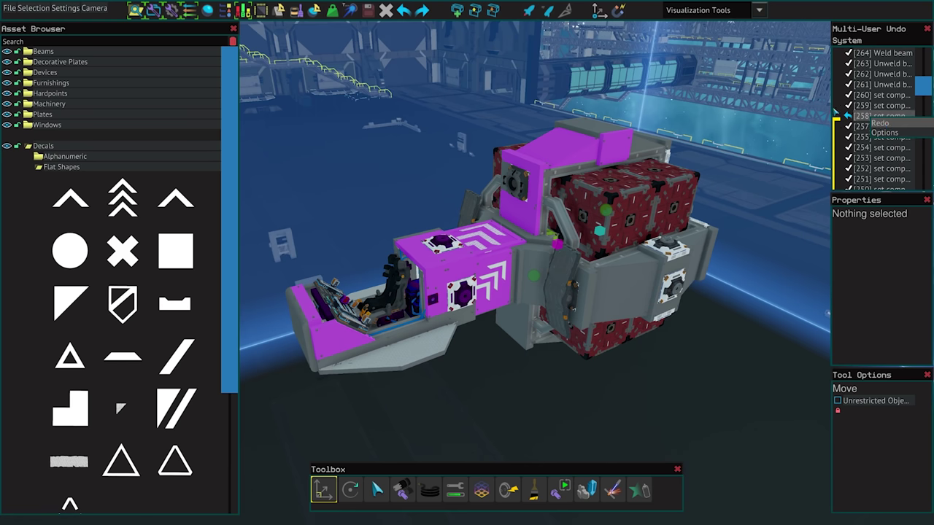
Step: Undo older "set comp..." paint entries around number 221 in the multi-user undo history
scroll(857, 124, "down", 10)
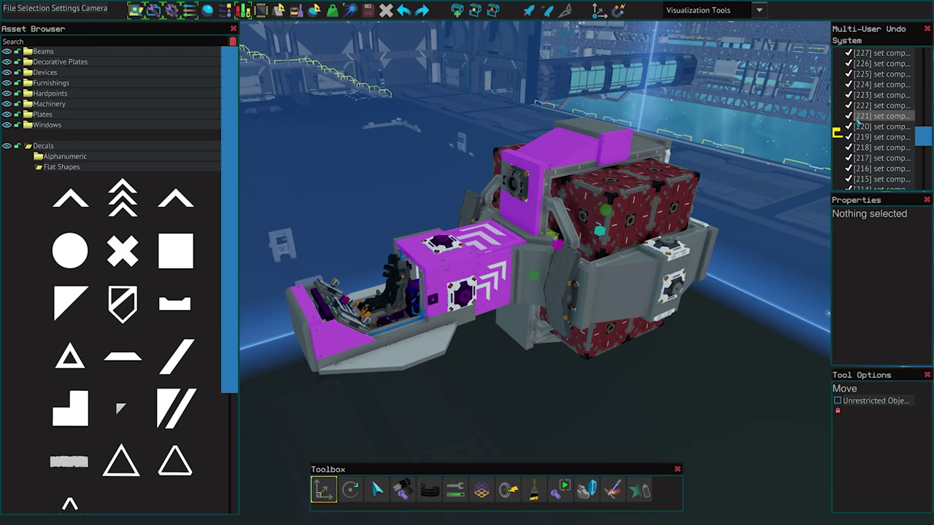
right_click(874, 127)
left_click(875, 126)
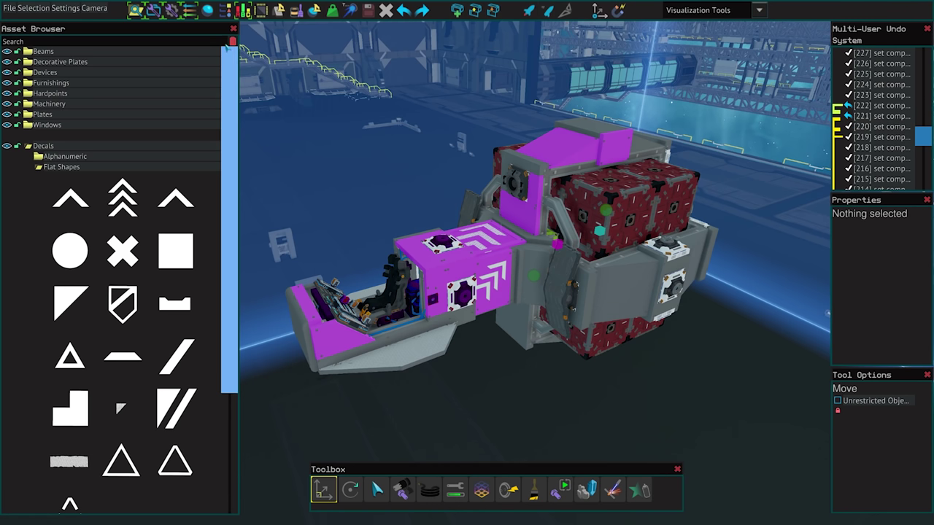
Step: Show the Materials window for inspection and hide it again
left_click(209, 10)
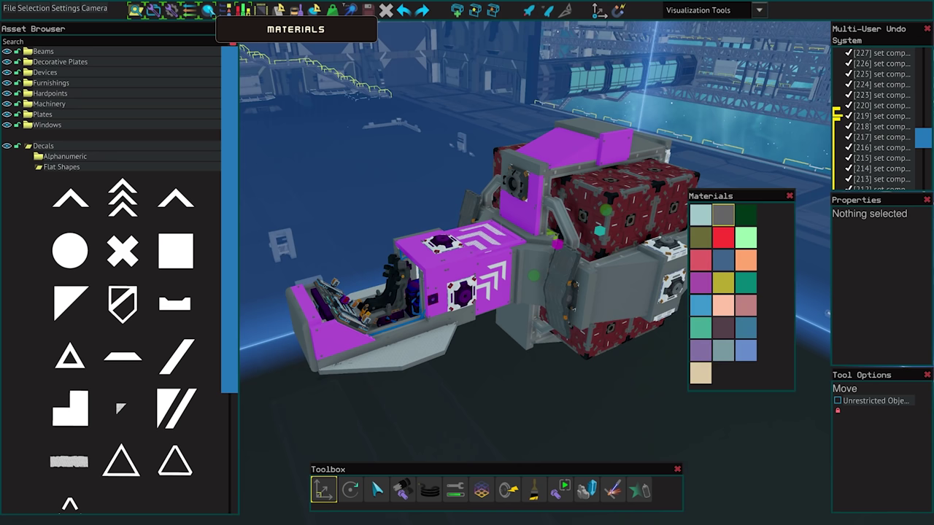
left_click(209, 10)
left_click(209, 10)
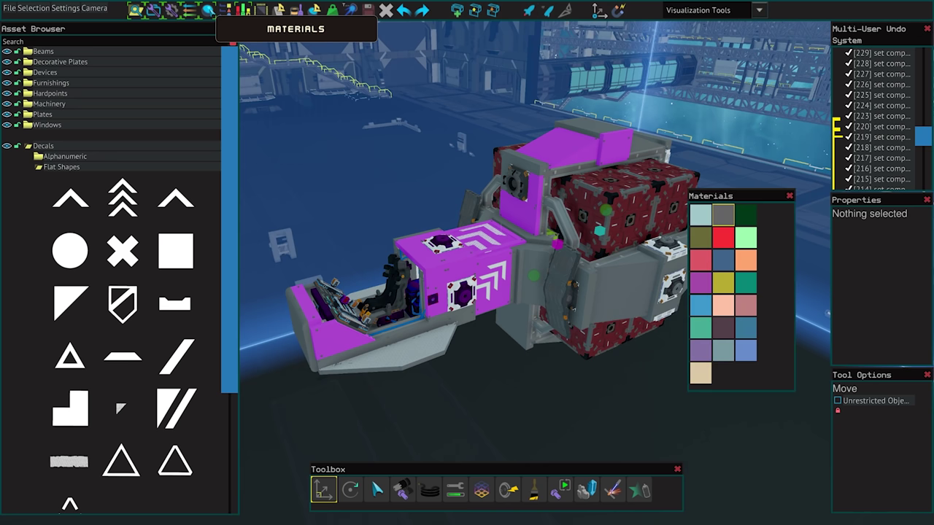
left_click(209, 10)
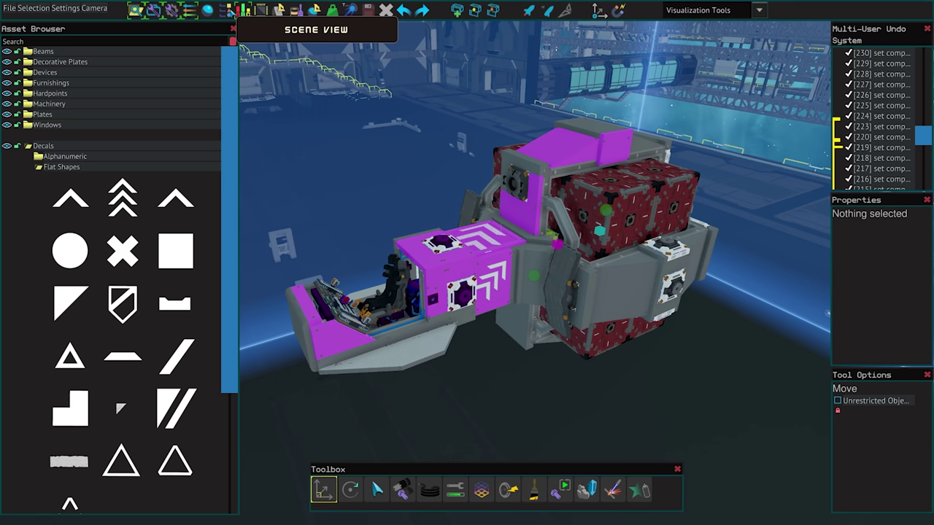
Step: Open the Scene View, examine its list of ship parts, and close it
left_click(231, 12)
left_click_drag(183, 13, 400, 164)
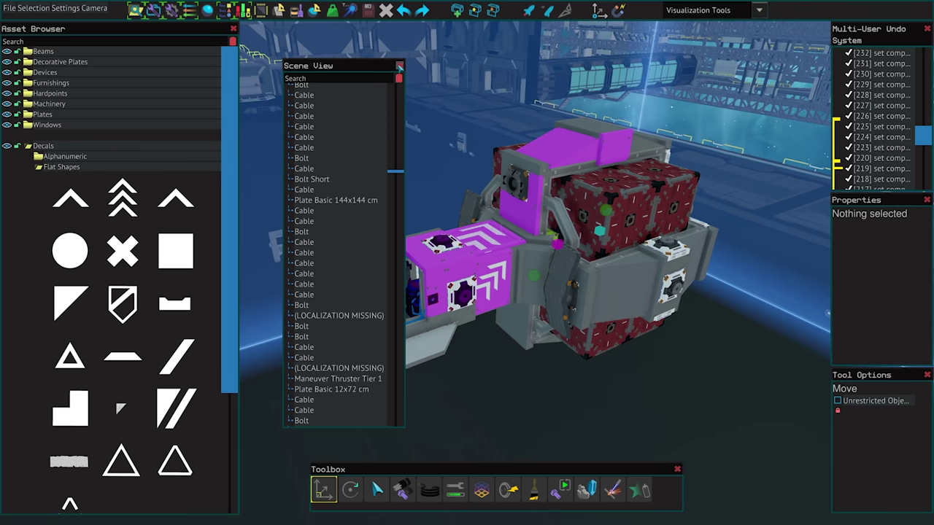
left_click(399, 65)
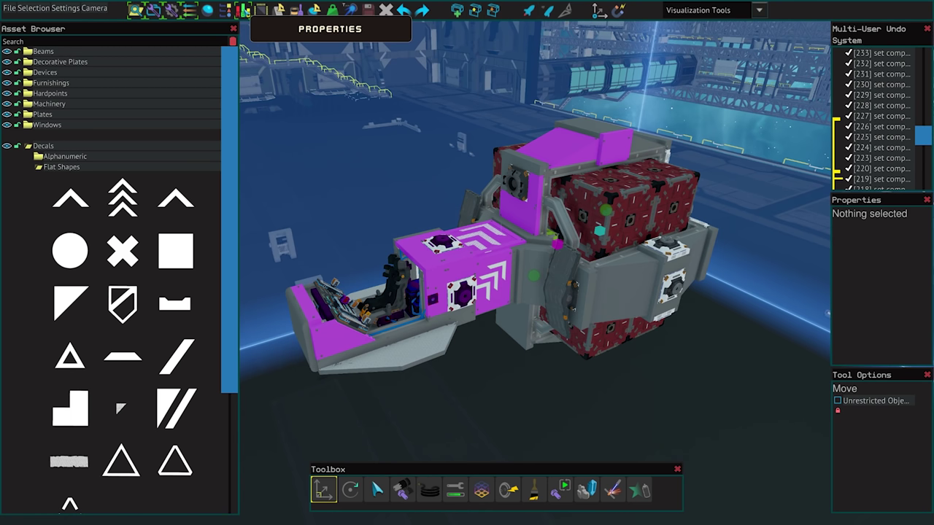
Step: Hide and reshow the Properties window, and select the front Modular Ore Cargo Crate in the upper cargo stack
left_click(245, 10)
left_click(244, 11)
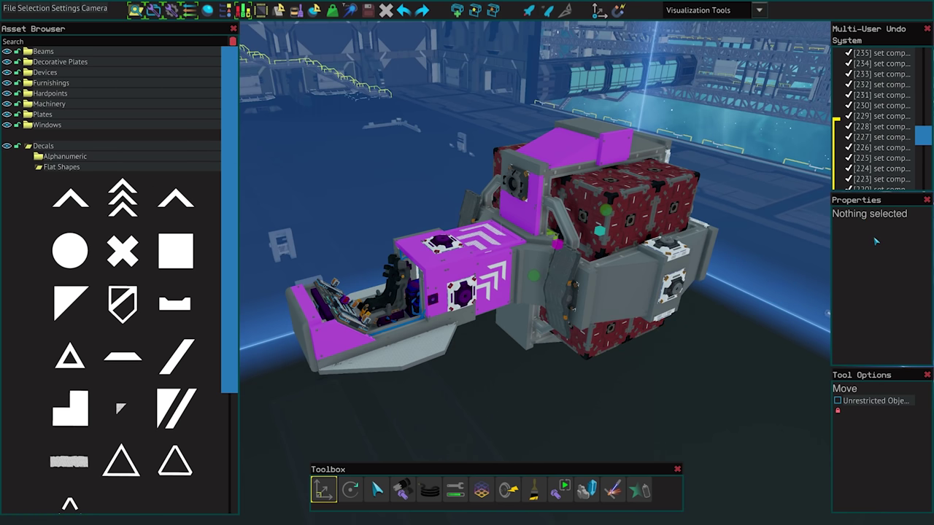
left_click(640, 218)
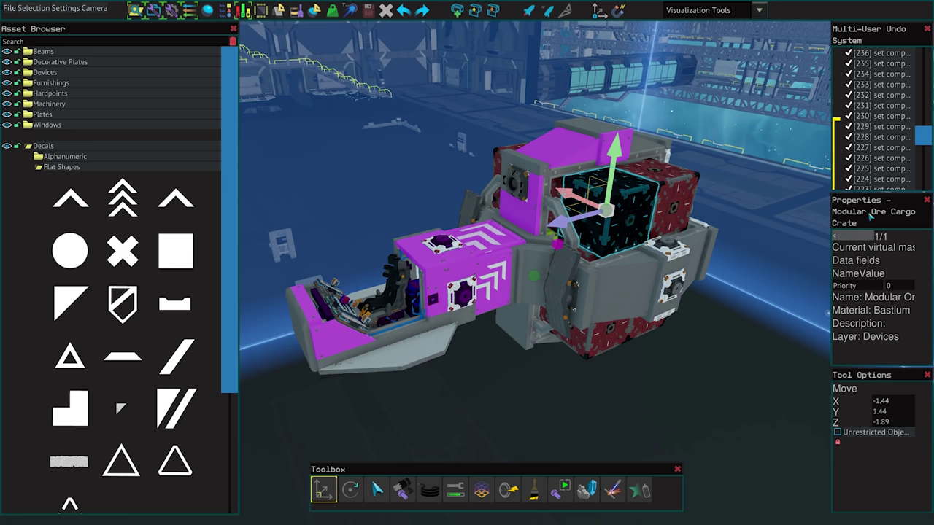
Step: Swap the Properties and Multi-User Undo System windows, and widen the Properties window so the crate's property text fits
left_click_drag(873, 202, 723, 83)
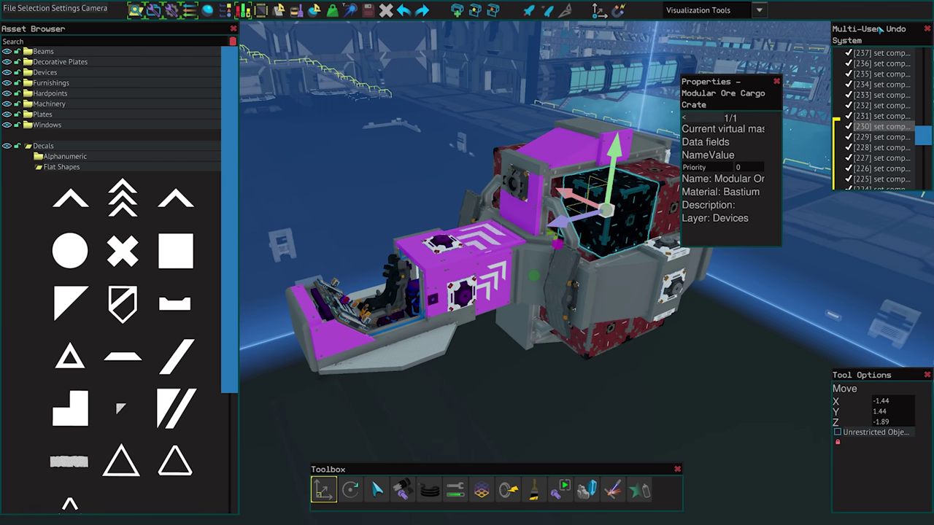
left_click_drag(880, 29, 872, 208)
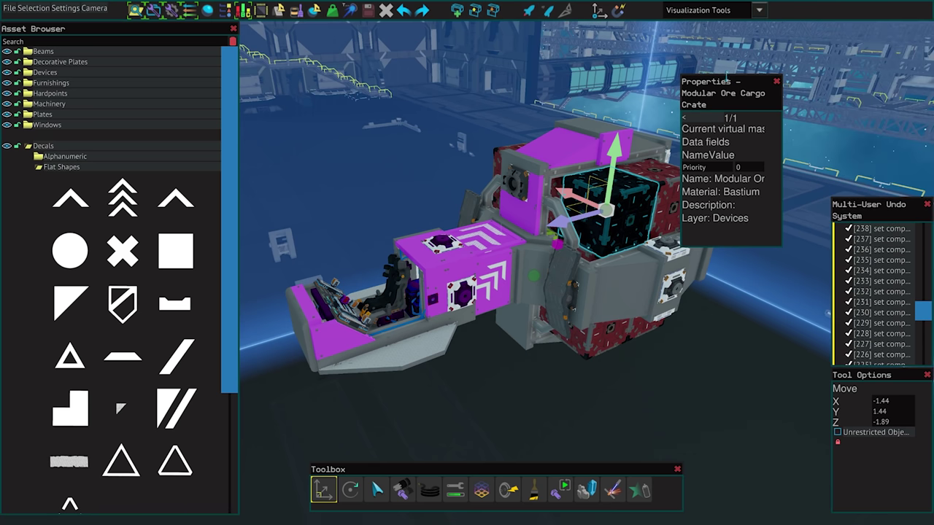
left_click_drag(726, 83, 774, 31)
left_click_drag(820, 172, 892, 163)
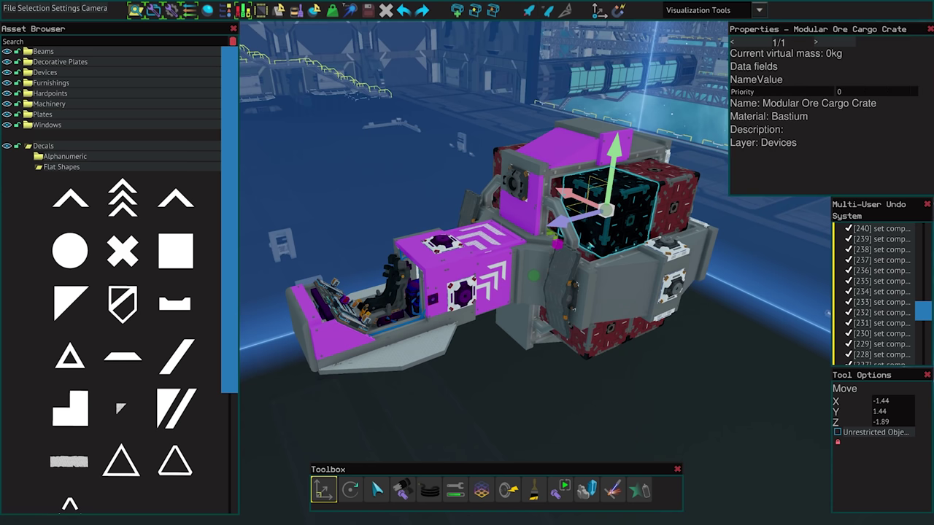
Step: Examine the properties of a lower ore crate, the rear maneuver thruster and the cockpit console
left_click(598, 346)
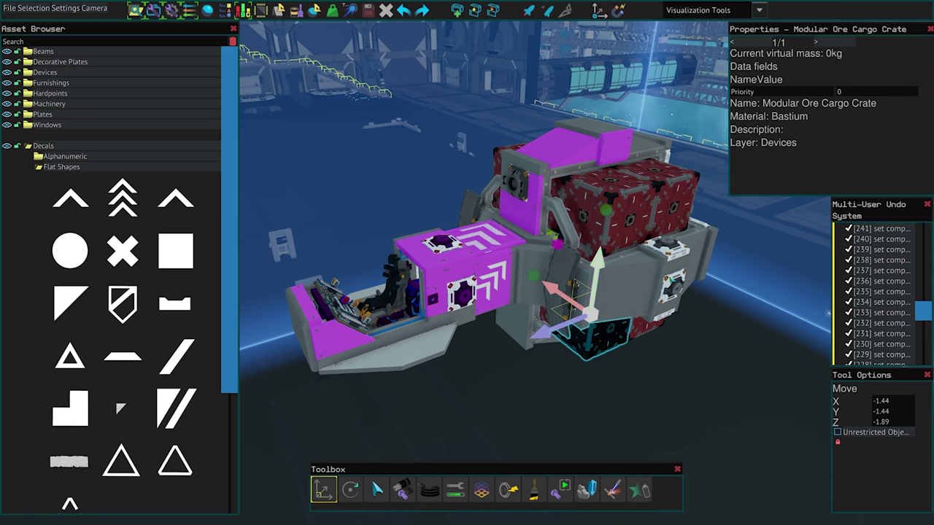
left_click(676, 289)
left_click(672, 286)
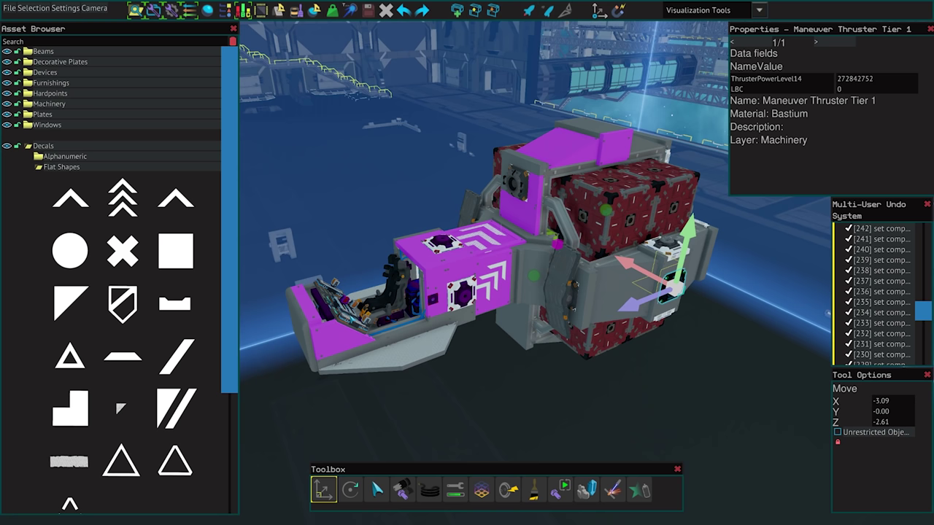
left_click(349, 317)
left_click(339, 310)
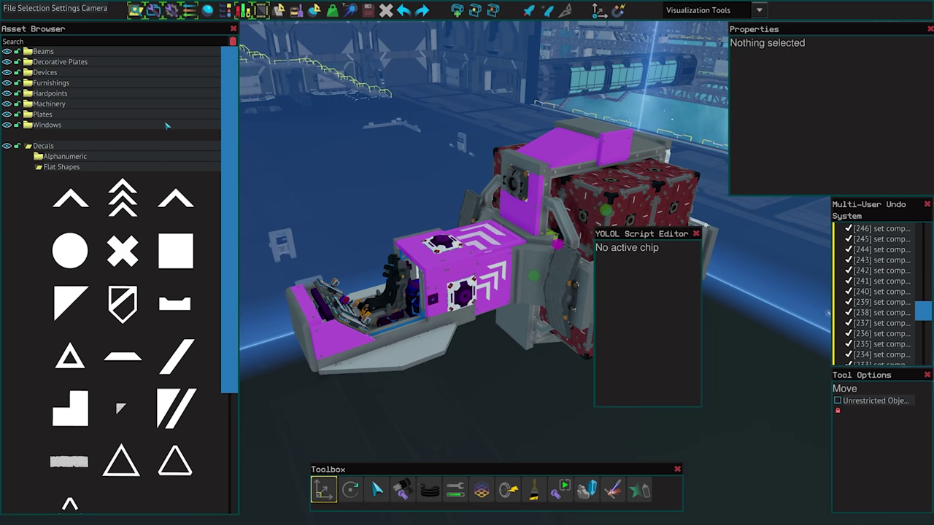
Step: Filter the asset library for YOLOL and place an Advanced YOLOL Chip in the empty space above the ship's nose
left_click(77, 41)
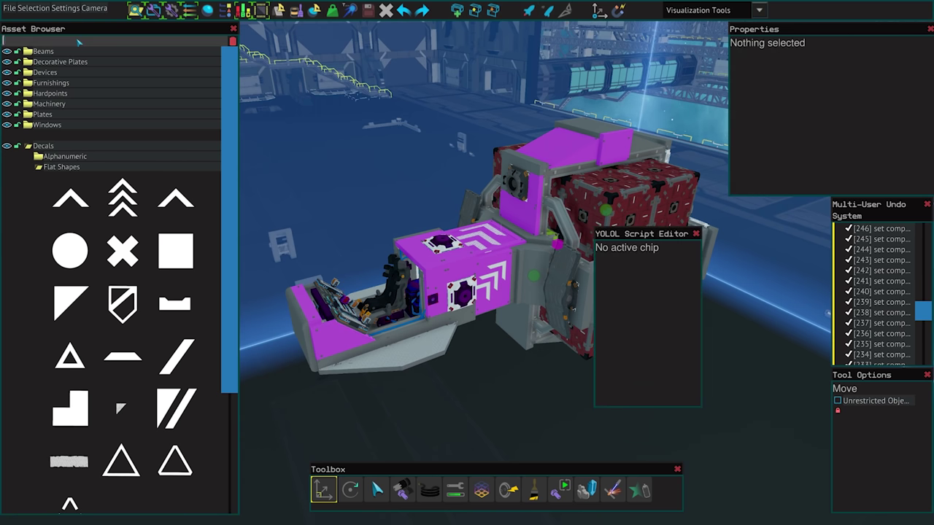
type("YOLOL")
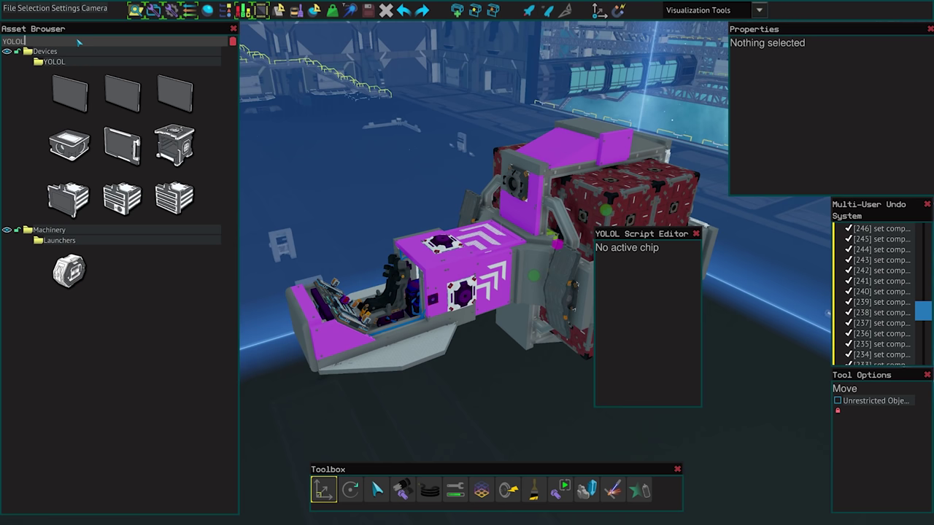
left_click_drag(70, 94, 416, 156)
Step: Open the Advanced YOLOL Chip's script for editing from its properties, and remove the chip and the script editor from view
left_click(697, 234)
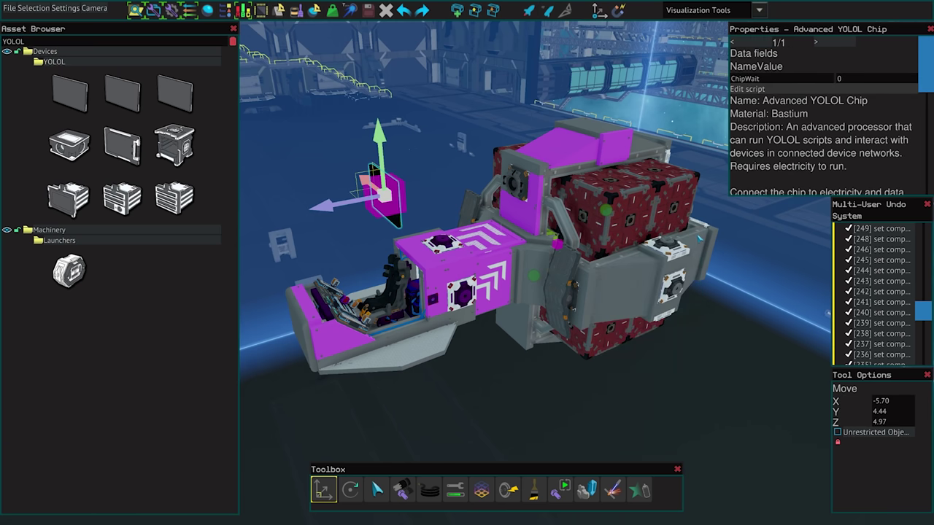
left_click(450, 156)
left_click(390, 199)
left_click(760, 90)
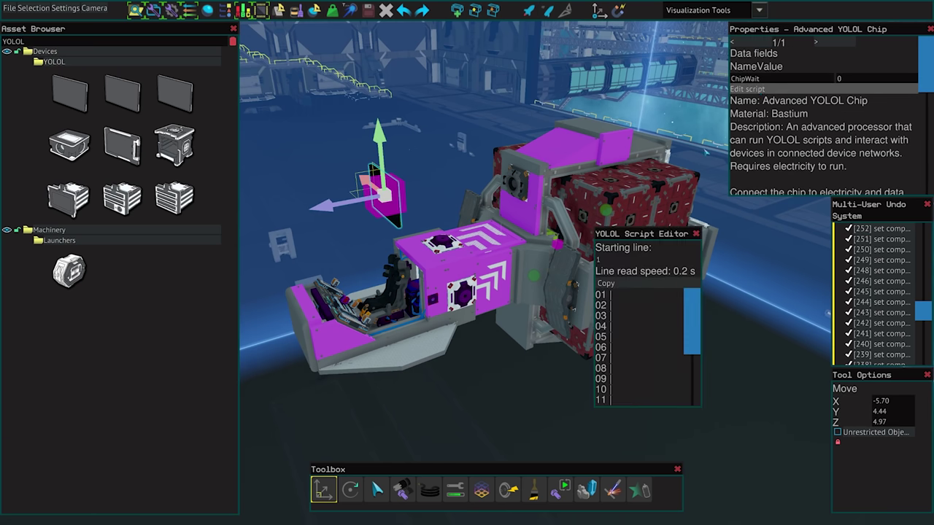
left_click_drag(595, 229, 395, 108)
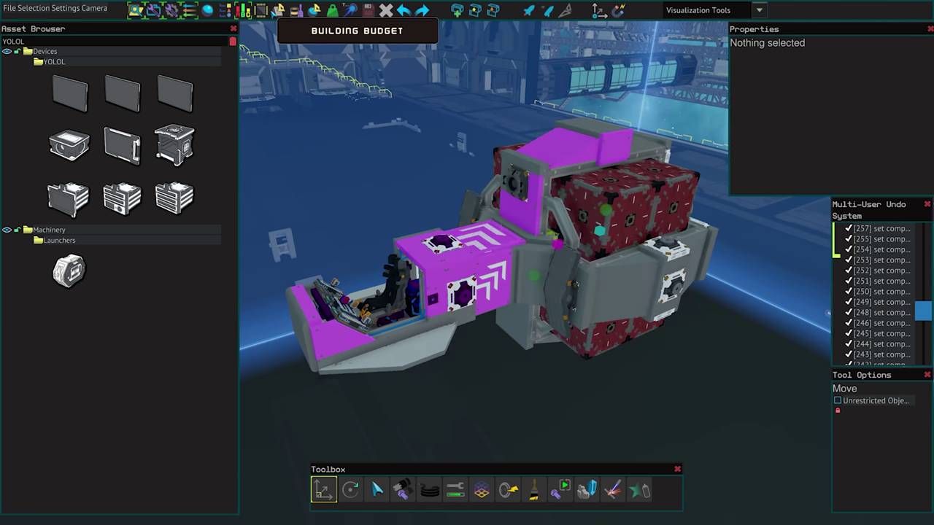
Step: Show the Building Budget window and place it beside Tool Options, and open and close the Paint Colors window
left_click(279, 10)
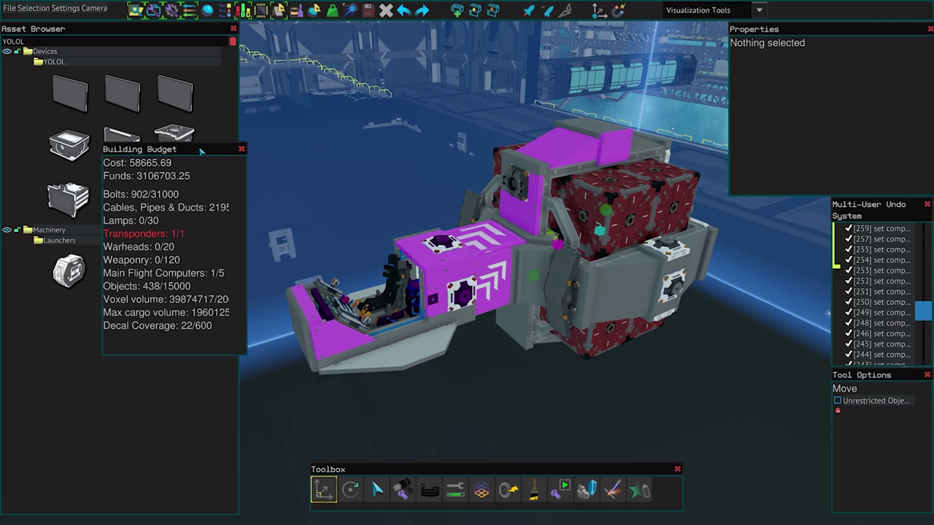
left_click_drag(217, 154, 761, 323)
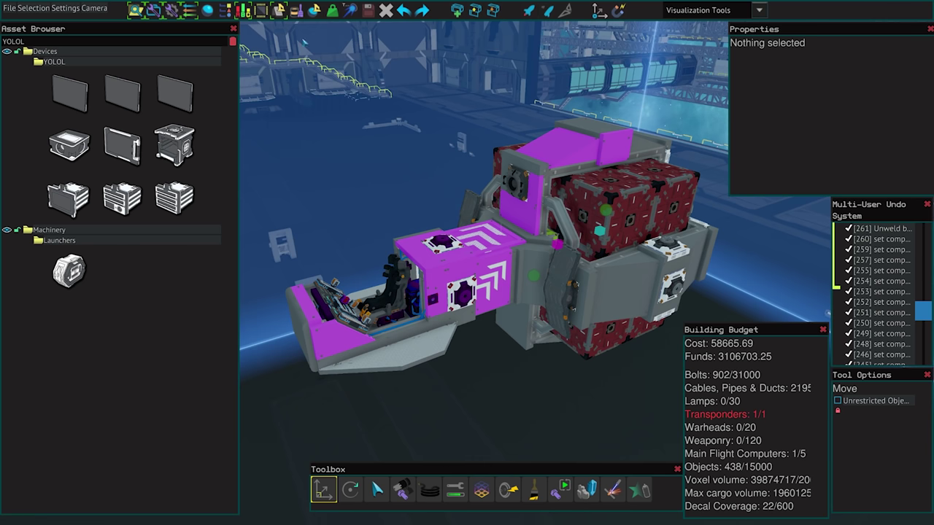
left_click(297, 12)
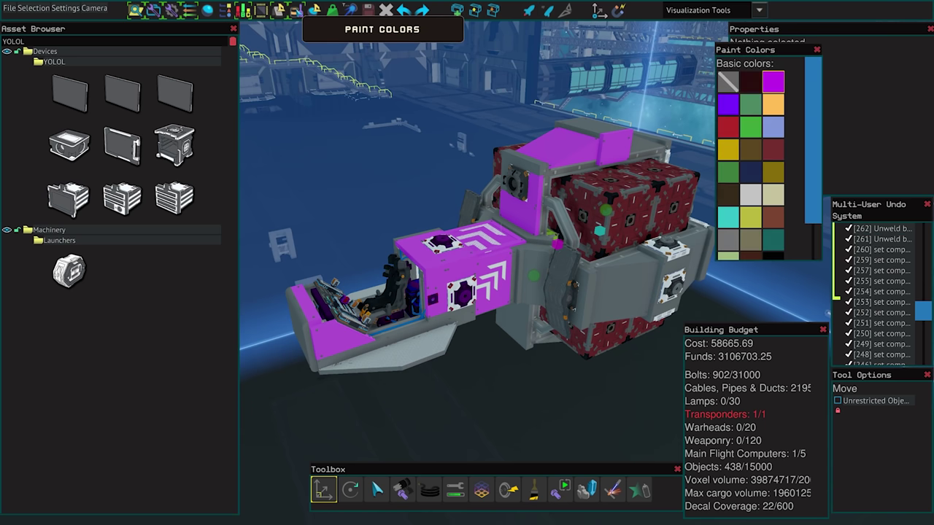
left_click(296, 12)
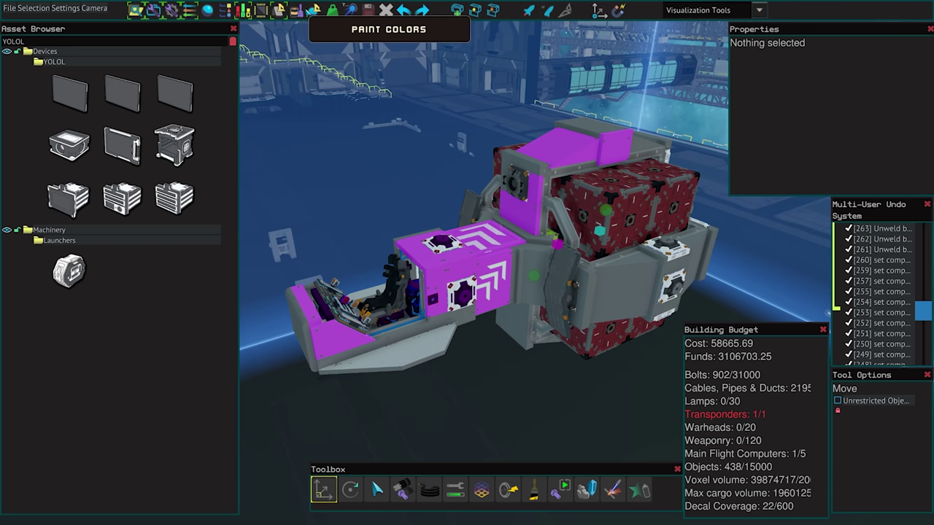
Step: Open the Material Cost window and compare the ship's cost with and without using parts in Station Storage
left_click(315, 10)
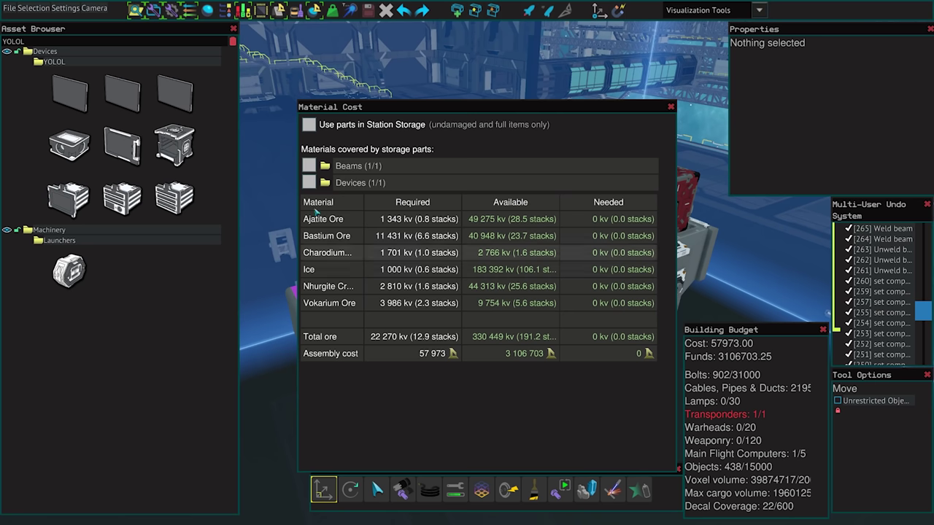
left_click(309, 125)
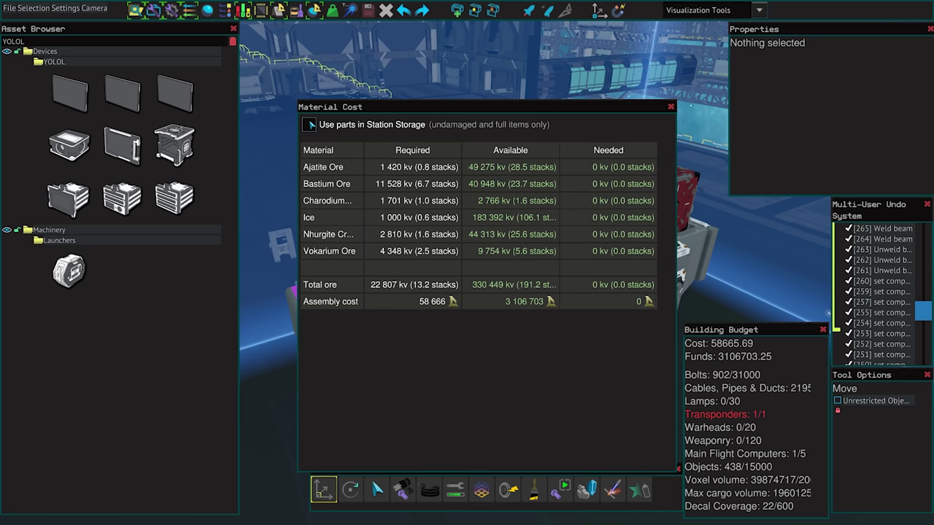
left_click(309, 126)
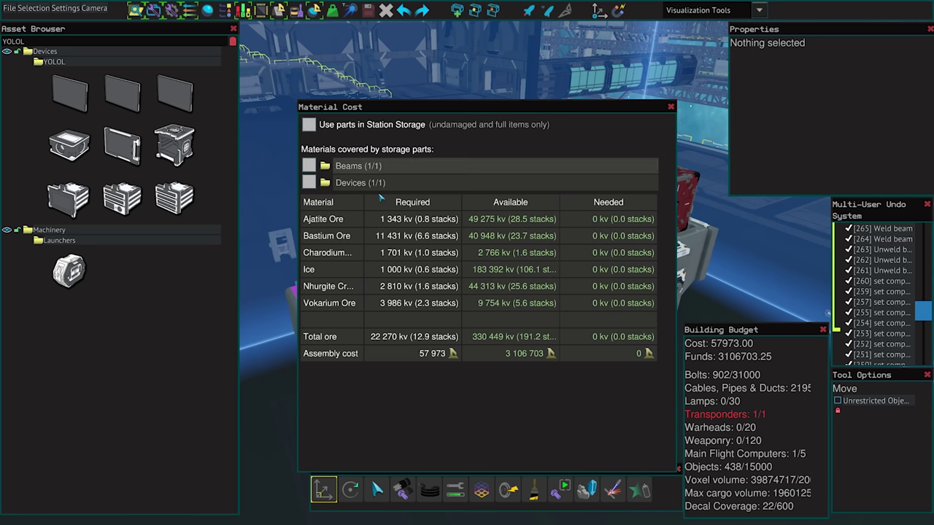
Step: Expand the storage-covered Beams and Devices to their individual parts, disable Use parts in Station Storage, and close Material Cost
left_click(357, 182)
left_click(357, 165)
left_click(380, 217)
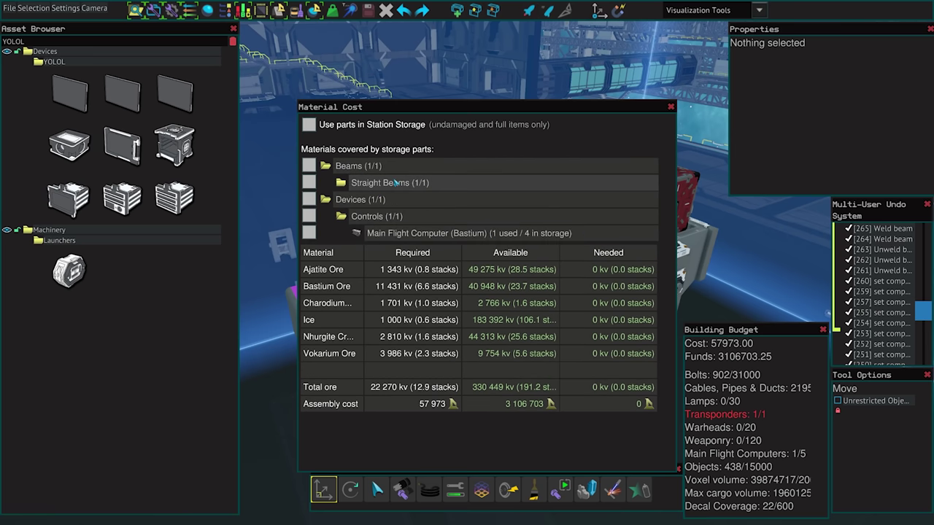
left_click(398, 182)
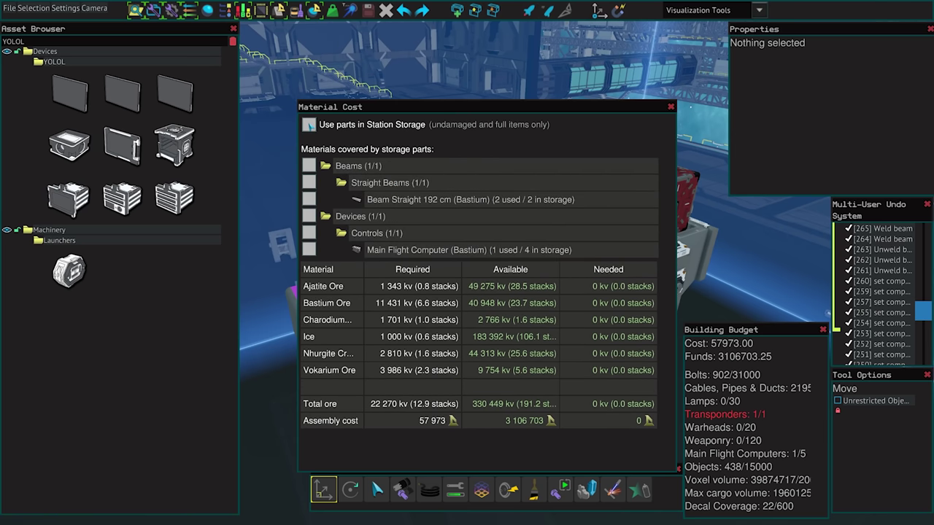
left_click(309, 125)
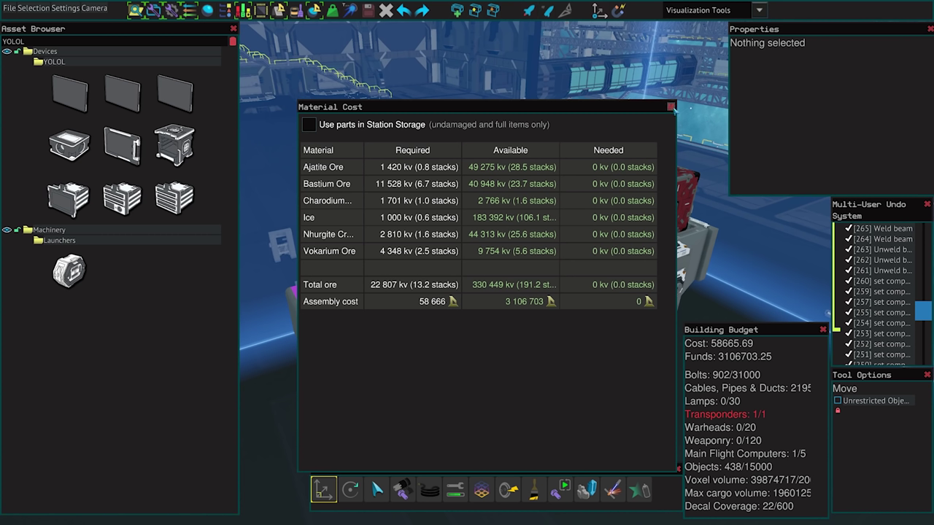
left_click(671, 106)
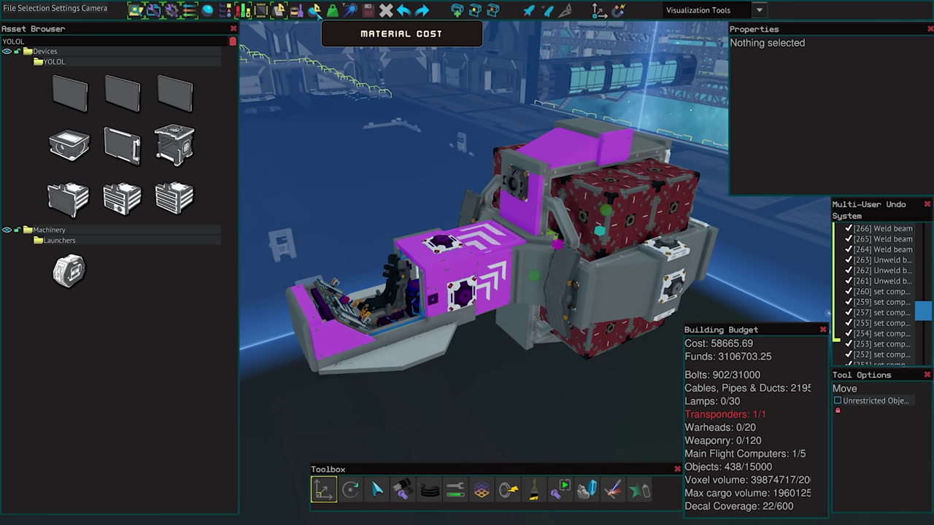
Step: Add a custom virtual mass of 40000 to all of the ship's cargo containers
left_click(335, 13)
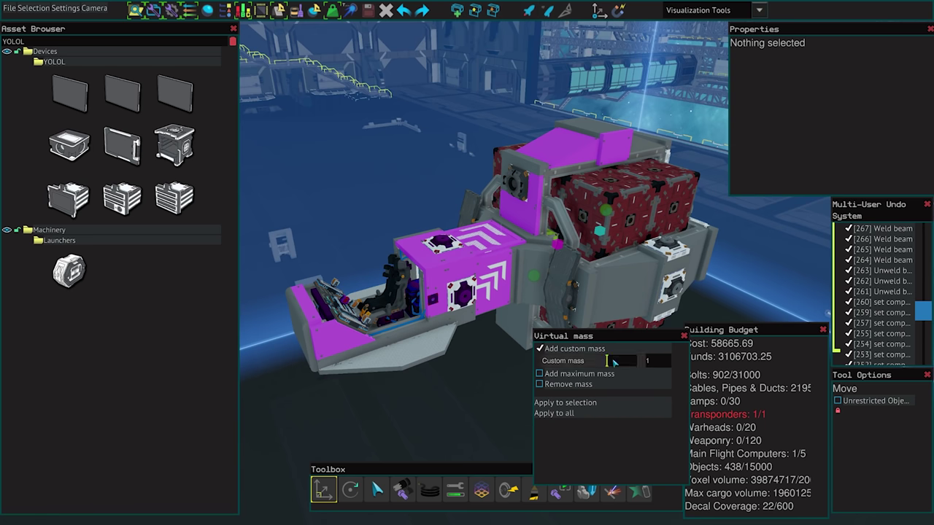
left_click_drag(608, 361, 660, 366)
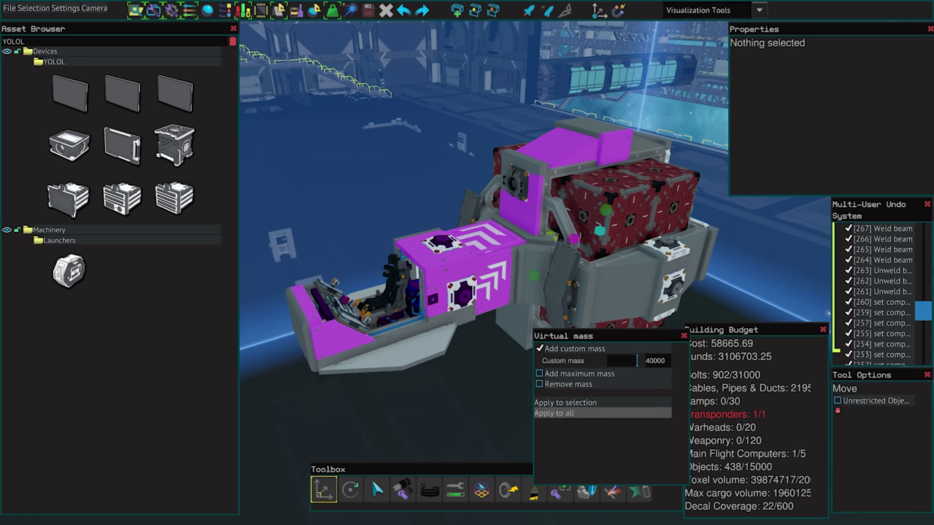
Step: Examine the ship with the Durability tool, inspecting the frame structure around the ore crates up close
left_click(455, 490)
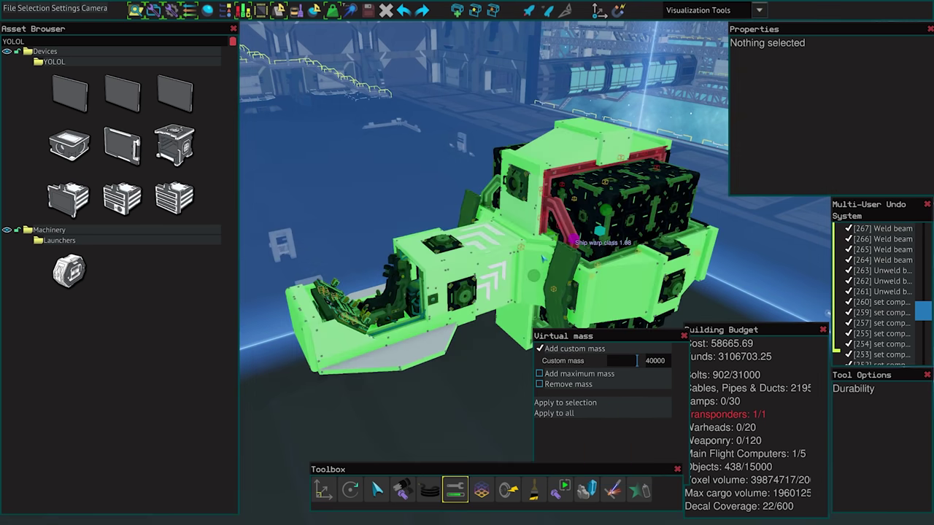
key("d")
right_click_drag(556, 261, 467, 263)
key("w")
left_click(467, 262)
key("w")
key("s")
left_click(467, 263)
scroll(467, 263, "up", 5)
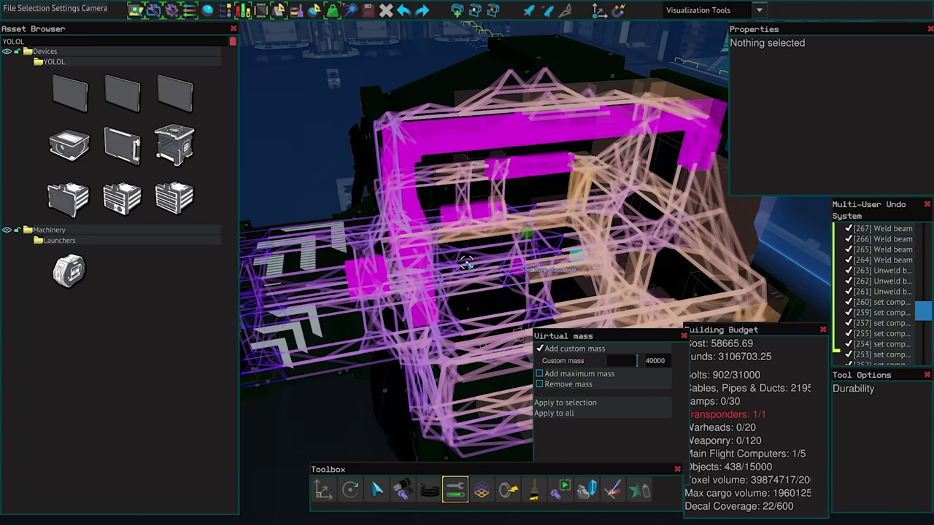
Step: Remove the virtual mass from all containers, close the Virtual mass window, and return to the normal ship view
left_click(540, 385)
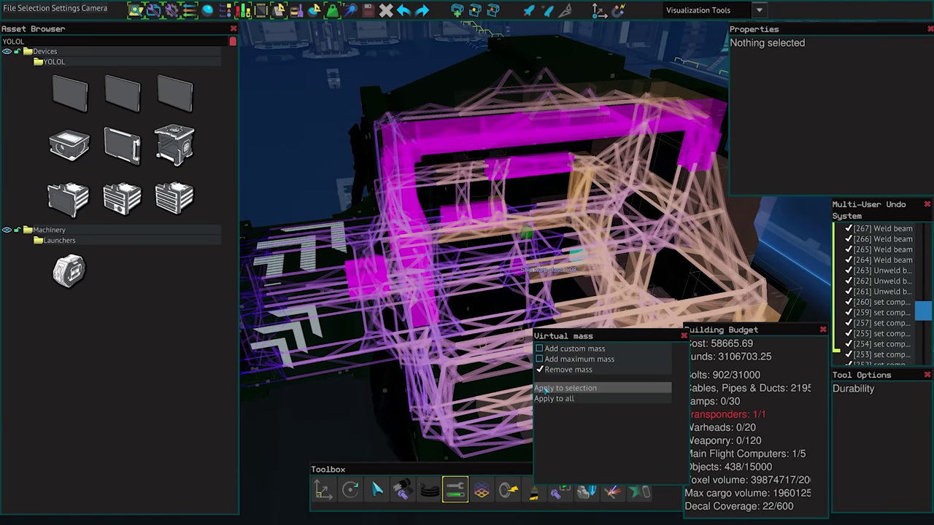
left_click(553, 400)
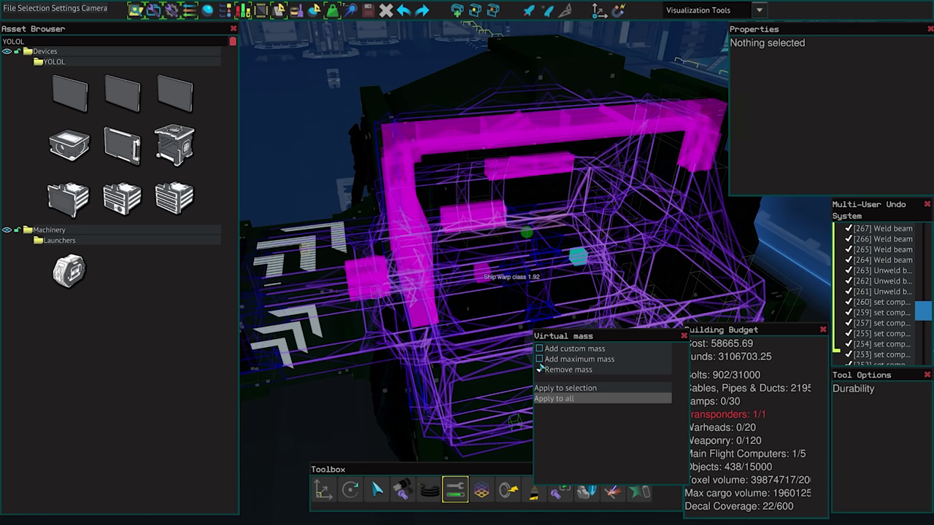
left_click(684, 335)
key("v")
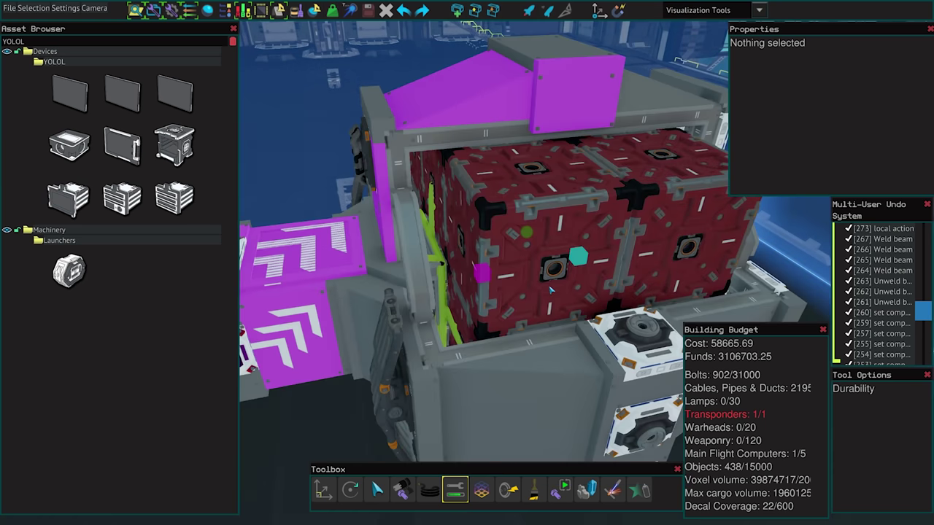
right_click_drag(552, 289, 467, 264)
key("s")
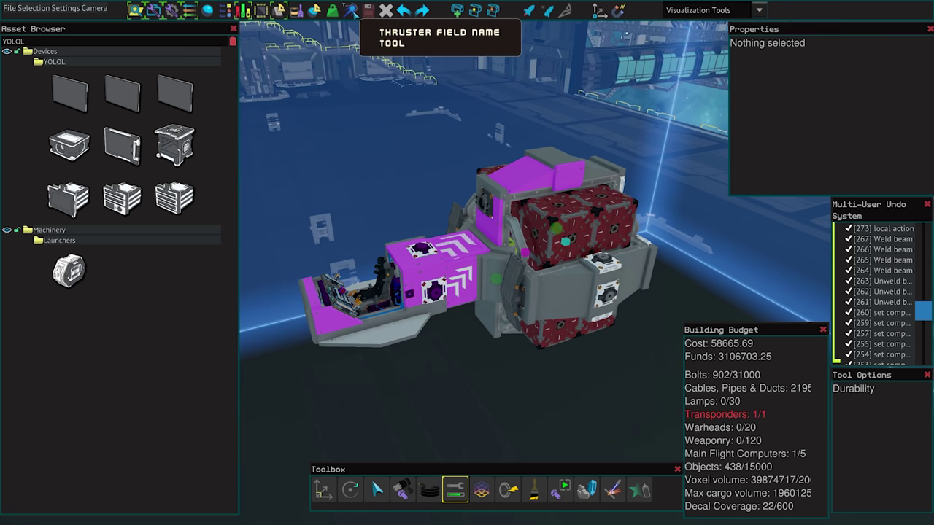
Step: Examine the Automatic and Manual options of the Thruster Field Name Tool, leaving it on Manual, and close it
left_click(352, 11)
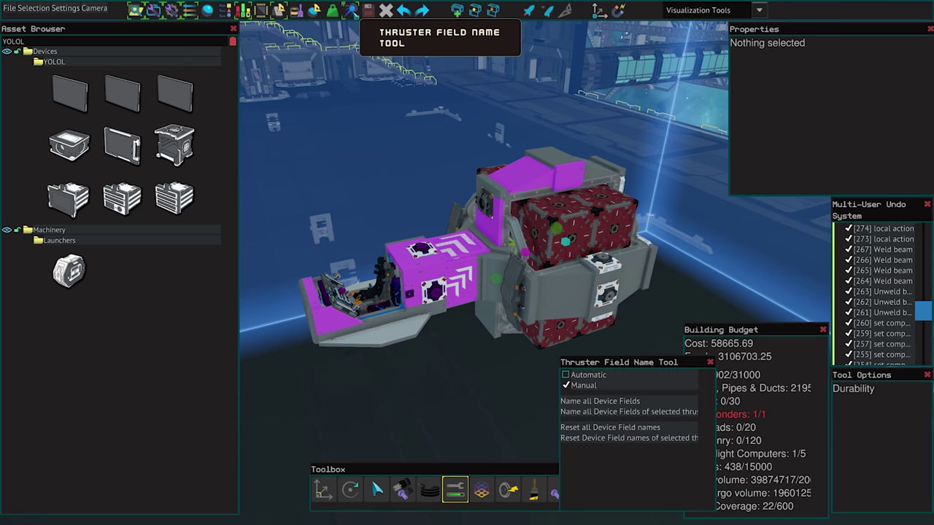
left_click(566, 375)
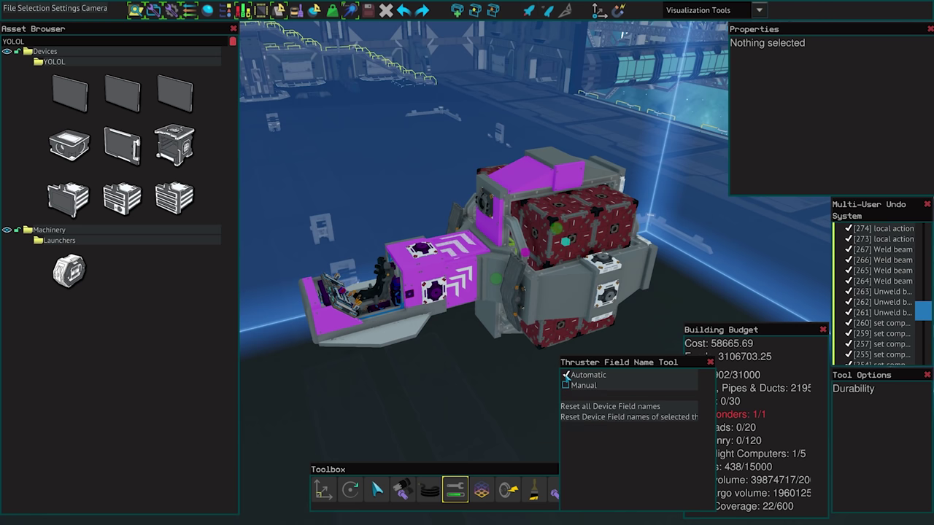
left_click(607, 412)
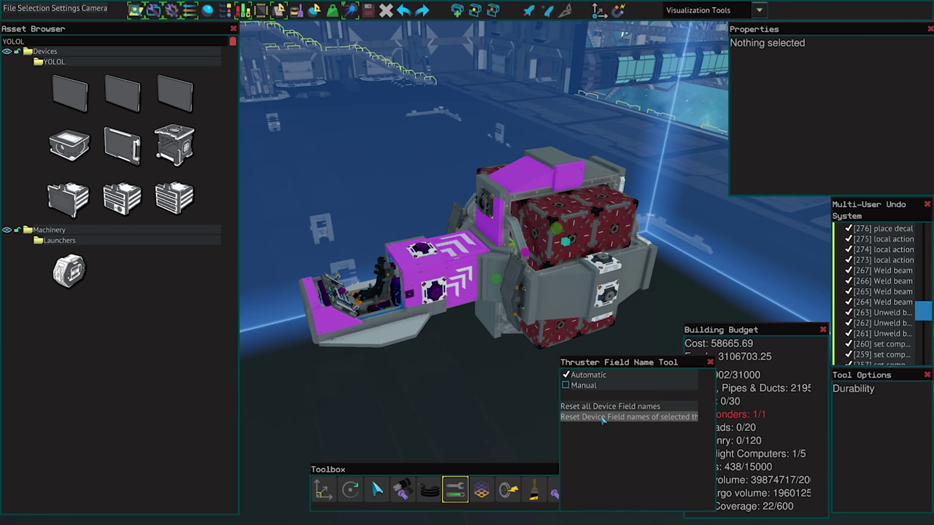
left_click(566, 385)
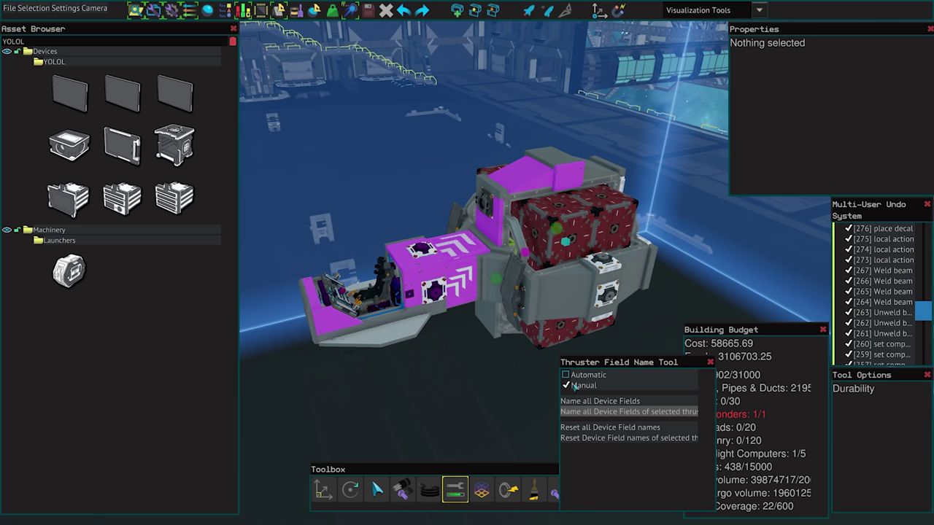
left_click(711, 363)
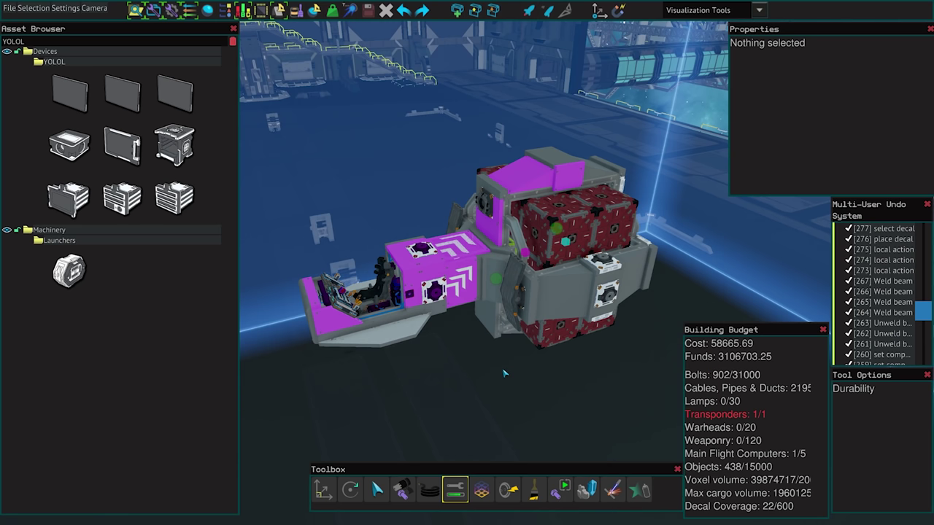